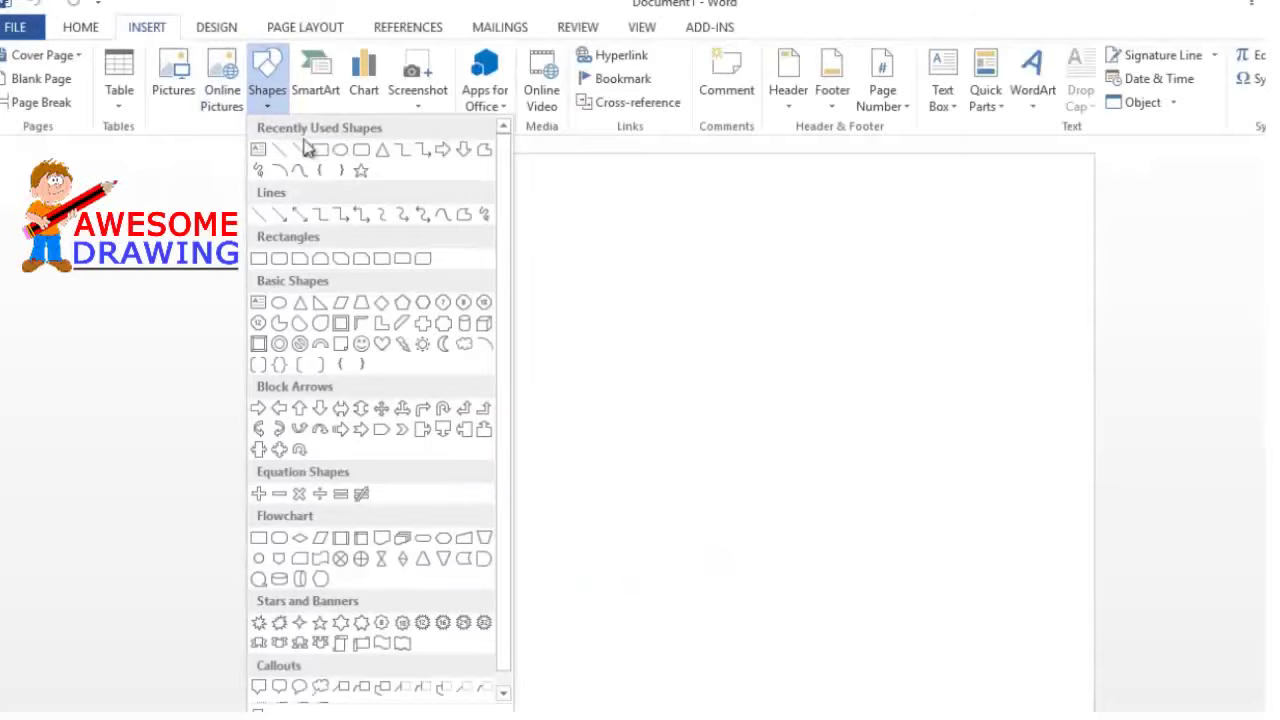
# Draw a square near the page centre with an isosceles triangle roof centred on top
pyautogui.click(318, 150)
pyautogui.moveTo(548, 383); pyautogui.dragTo(767, 612)
pyautogui.click(172, 28)
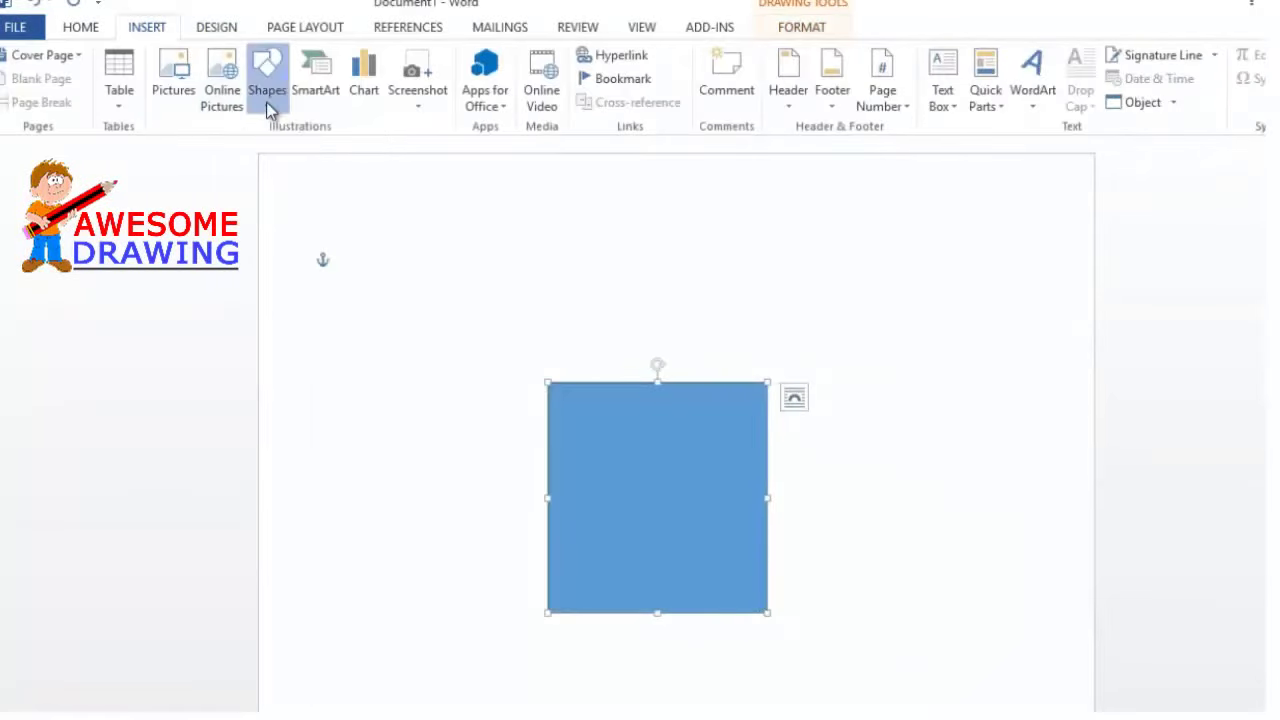
pyautogui.click(266, 102)
pyautogui.click(321, 157)
pyautogui.moveTo(506, 302); pyautogui.dragTo(832, 413)
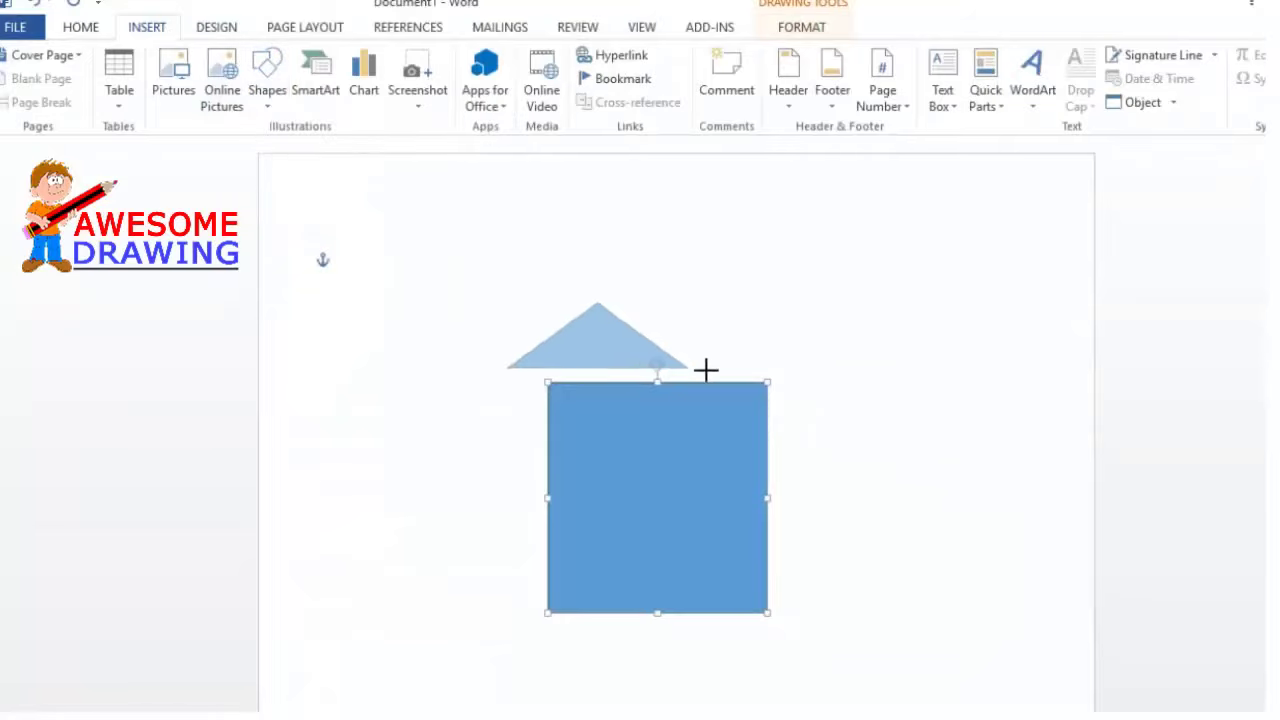
pyautogui.moveTo(692, 350); pyautogui.dragTo(683, 323)
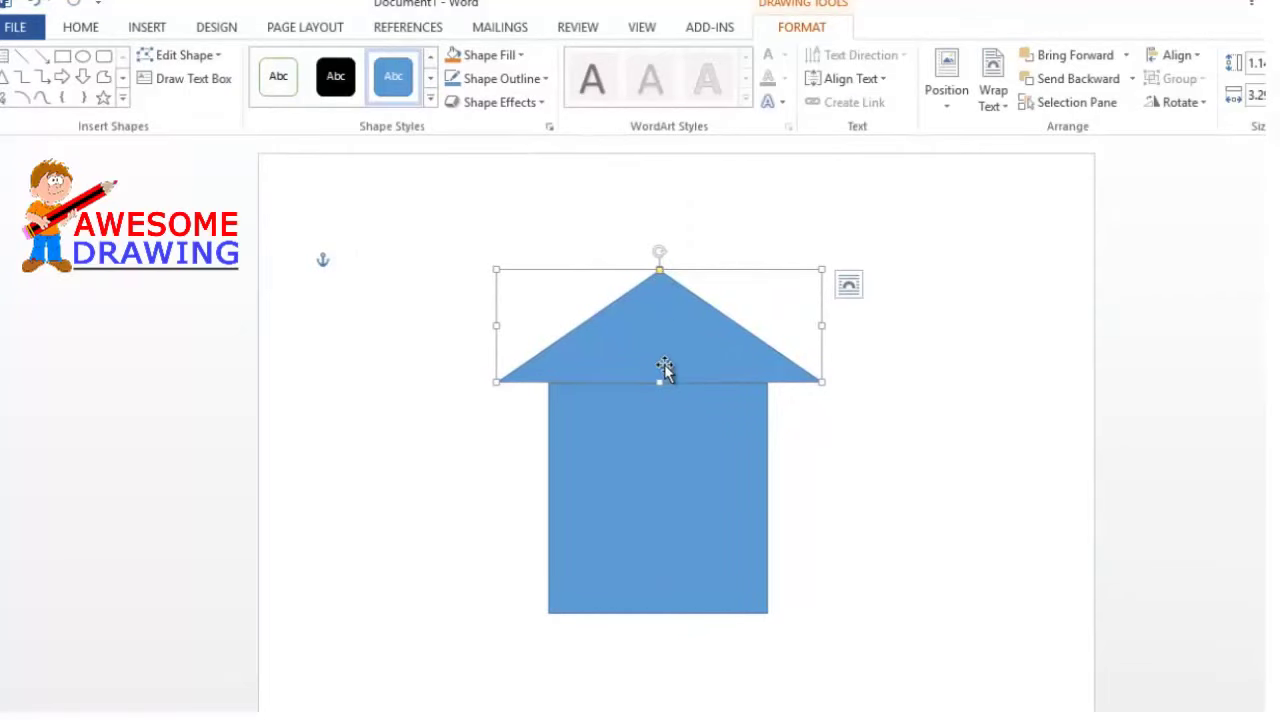
pyautogui.moveTo(665, 368); pyautogui.dragTo(669, 354)
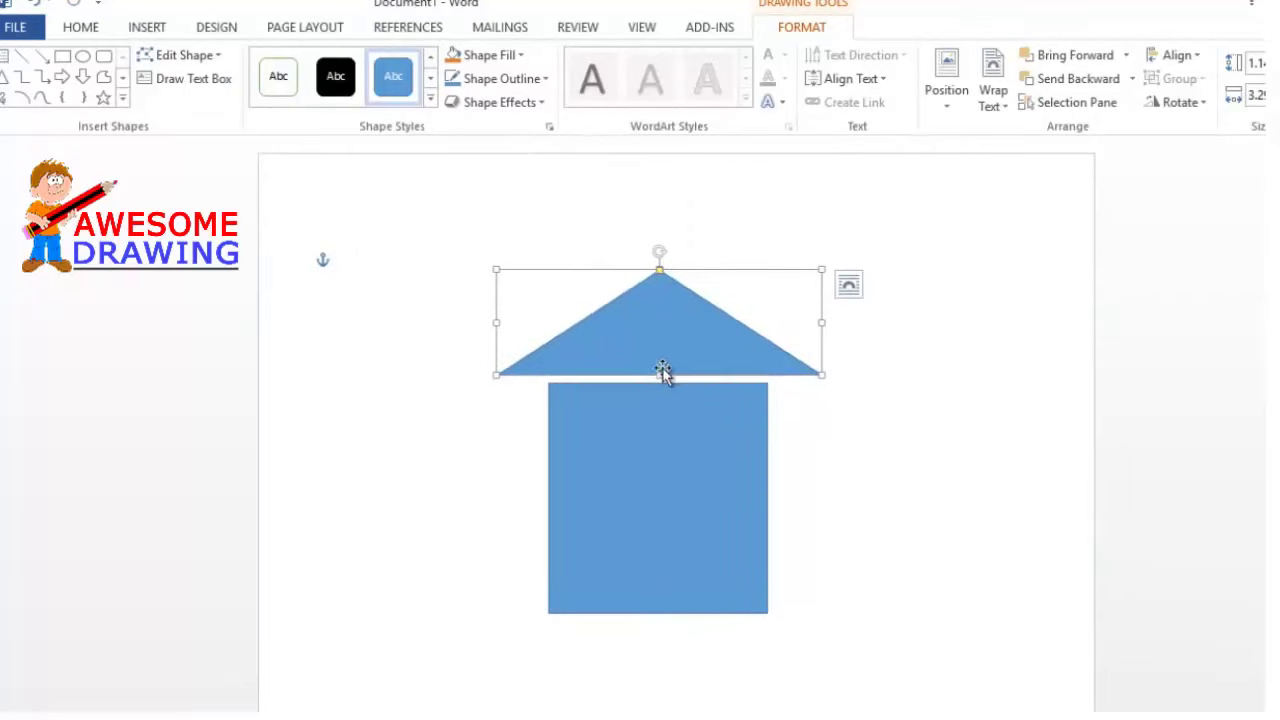
# Fill the square orange, widen it slightly and raise its bottom edge a little
pyautogui.click(637, 477)
pyautogui.click(520, 55)
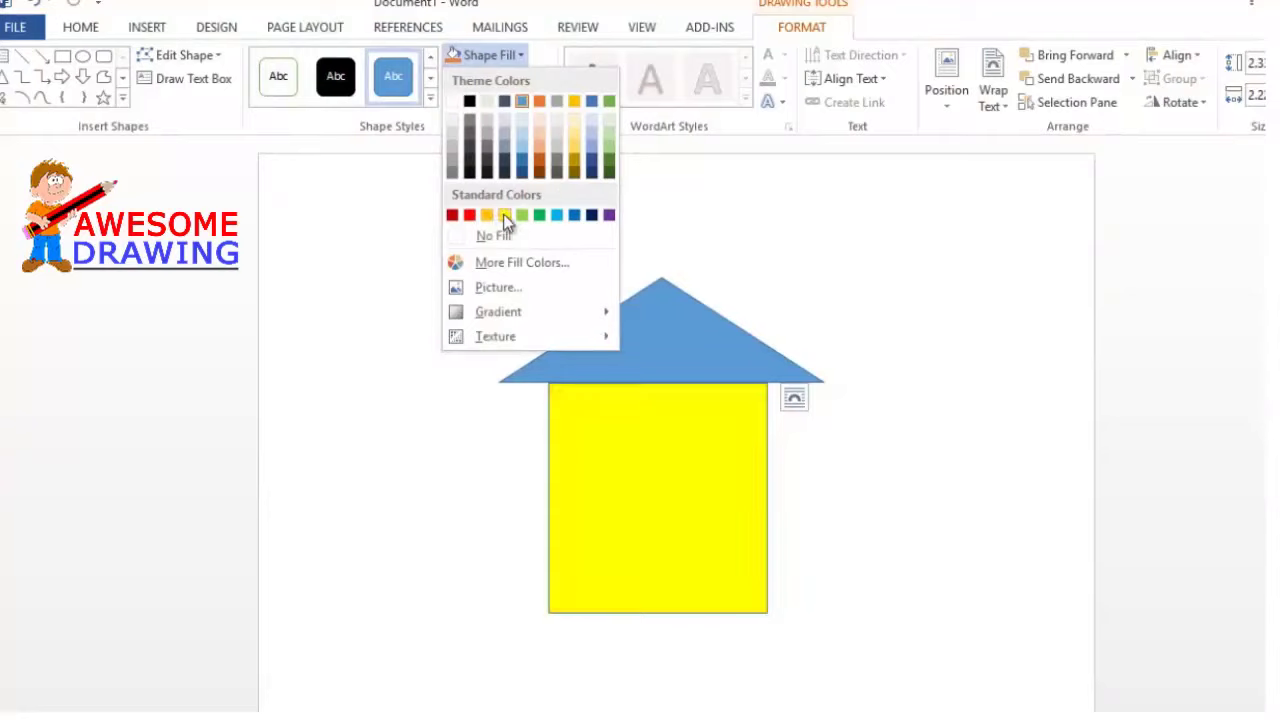
pyautogui.click(487, 215)
pyautogui.moveTo(767, 500); pyautogui.dragTo(789, 498)
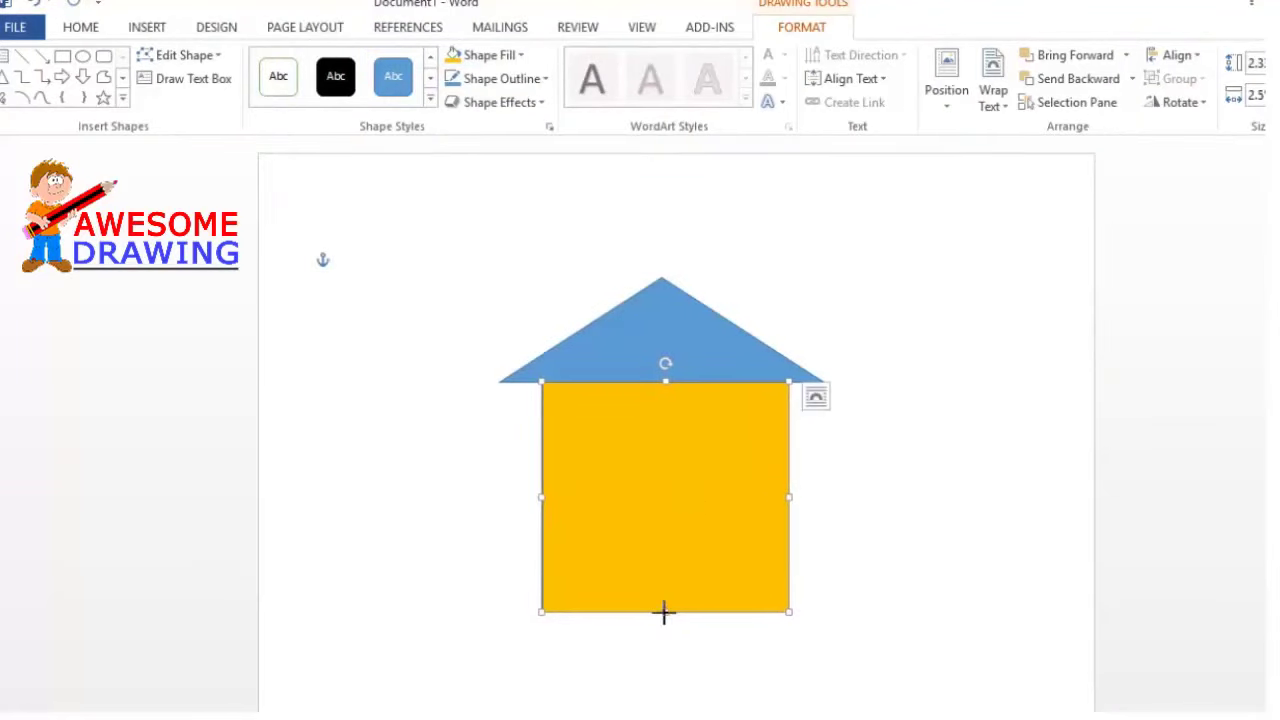
pyautogui.moveTo(664, 612); pyautogui.dragTo(664, 601)
pyautogui.click(147, 27)
pyautogui.click(267, 90)
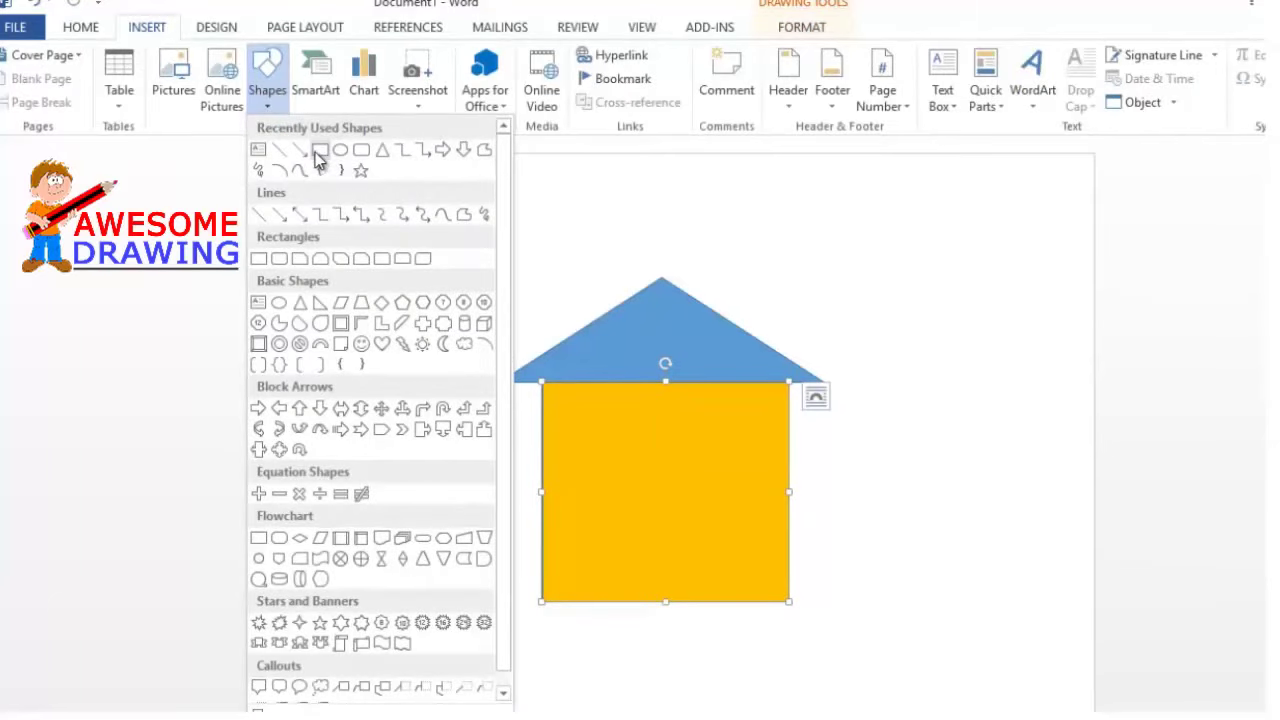
# Draw a tall rectangle door and centre it inside the house
pyautogui.click(319, 152)
pyautogui.moveTo(872, 450); pyautogui.dragTo(937, 600)
pyautogui.moveTo(900, 548); pyautogui.dragTo(670, 560)
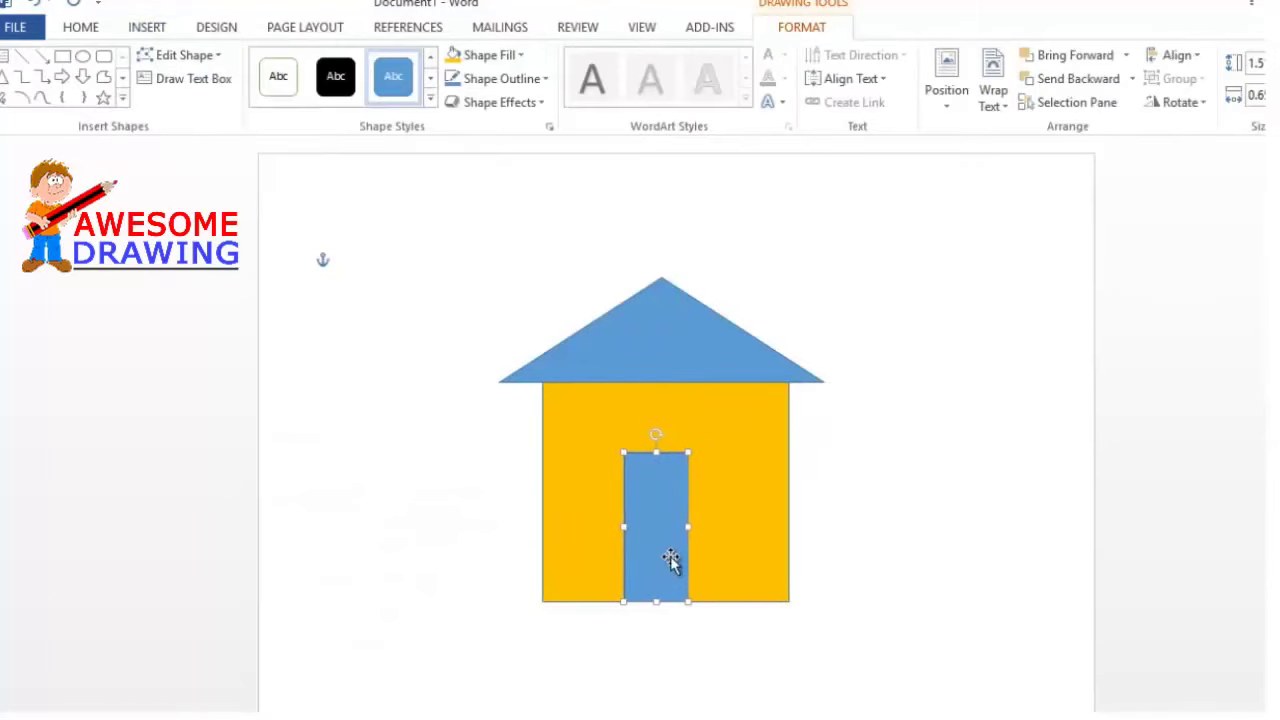
pyautogui.moveTo(660, 506); pyautogui.dragTo(670, 506)
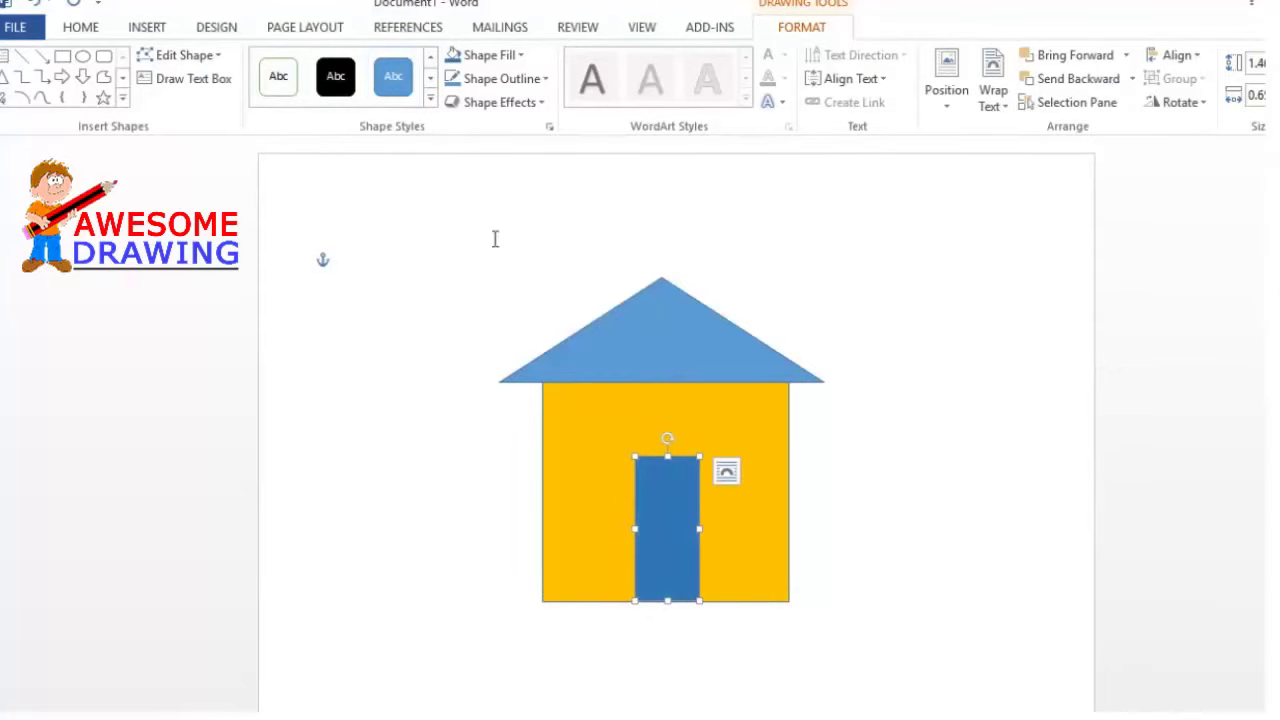
# Draw a small square window and place it on the house's right side
pyautogui.click(147, 27)
pyautogui.click(267, 80)
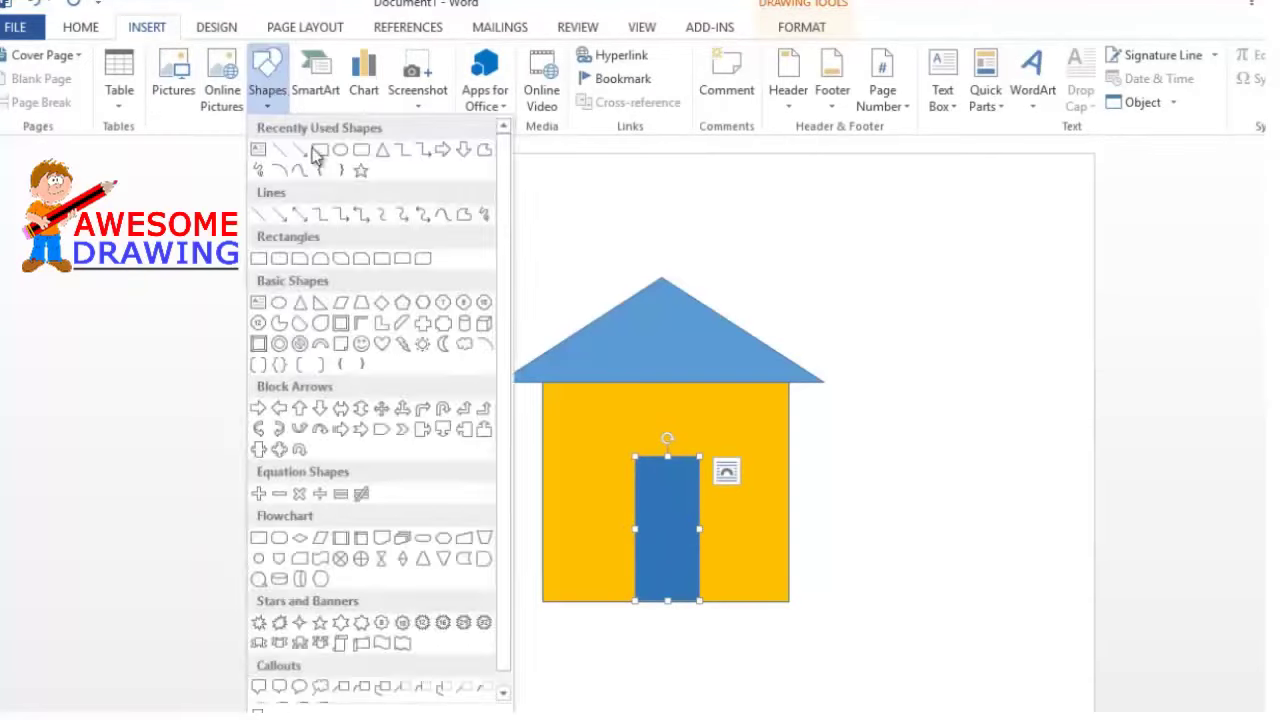
pyautogui.click(312, 149)
pyautogui.moveTo(944, 364)
pyautogui.mouseDown()
pyautogui.moveTo(993, 421)
pyautogui.moveTo(583, 457)
pyautogui.moveTo(580, 488)
pyautogui.moveTo(581, 476)
pyautogui.mouseUp()
pyautogui.moveTo(995, 398); pyautogui.dragTo(756, 470)
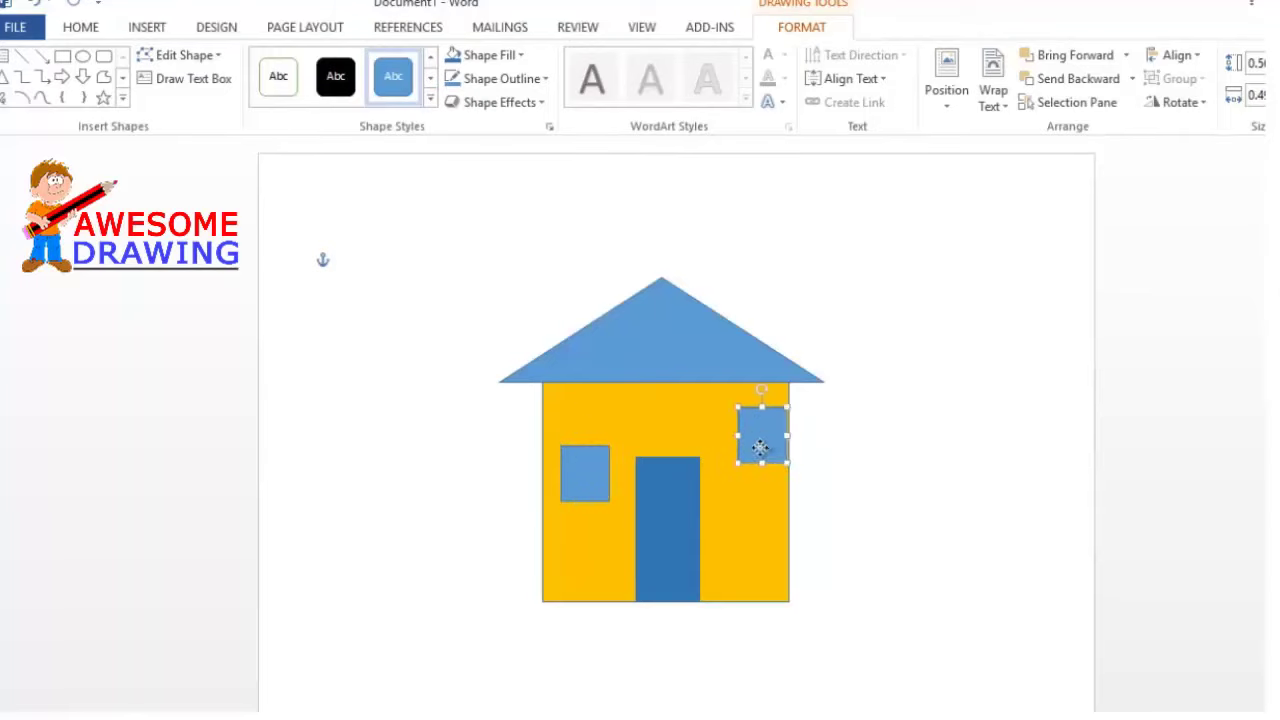
# Make the door slightly taller and wider
pyautogui.click(683, 487)
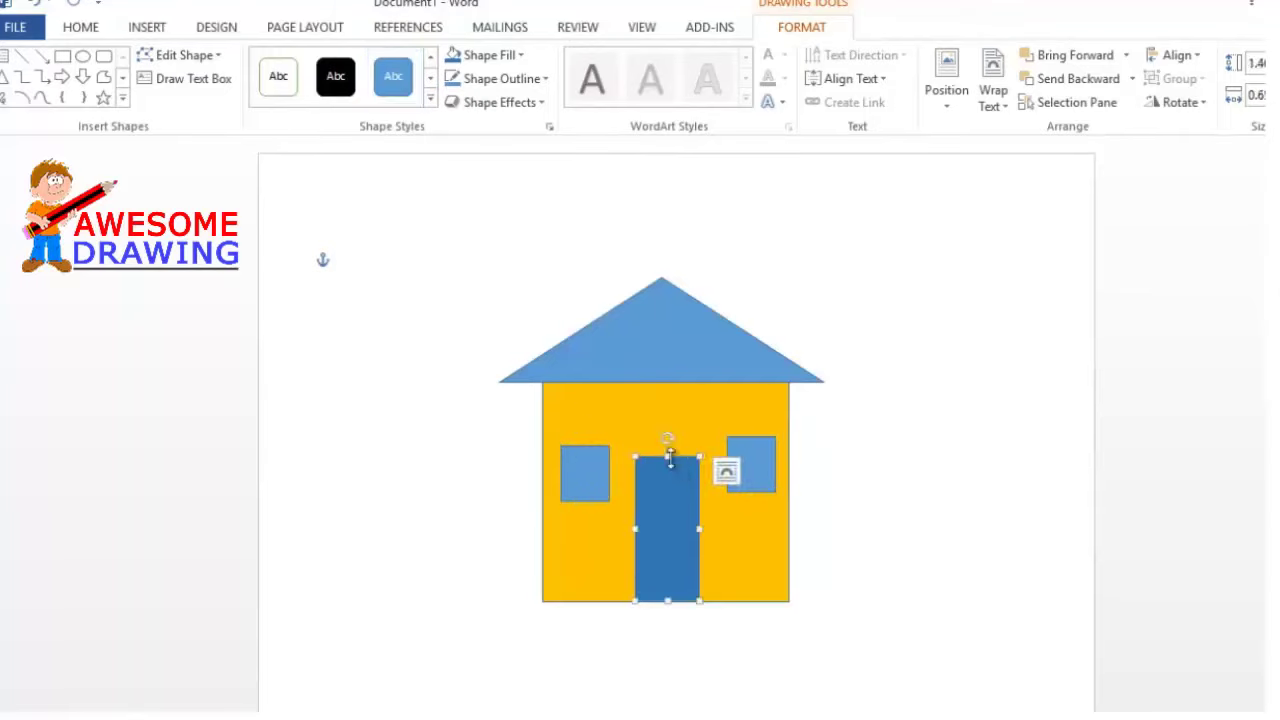
pyautogui.moveTo(667, 457); pyautogui.dragTo(667, 449)
pyautogui.moveTo(636, 526); pyautogui.dragTo(630, 523)
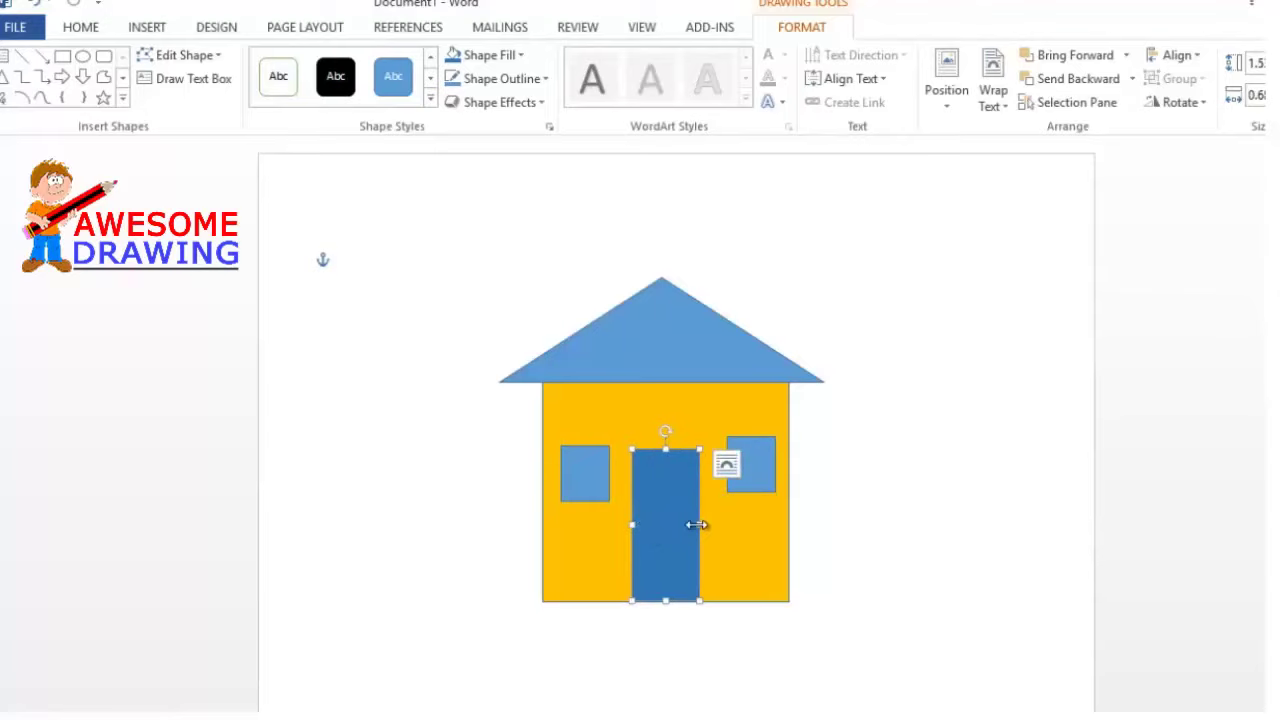
pyautogui.click(857, 497)
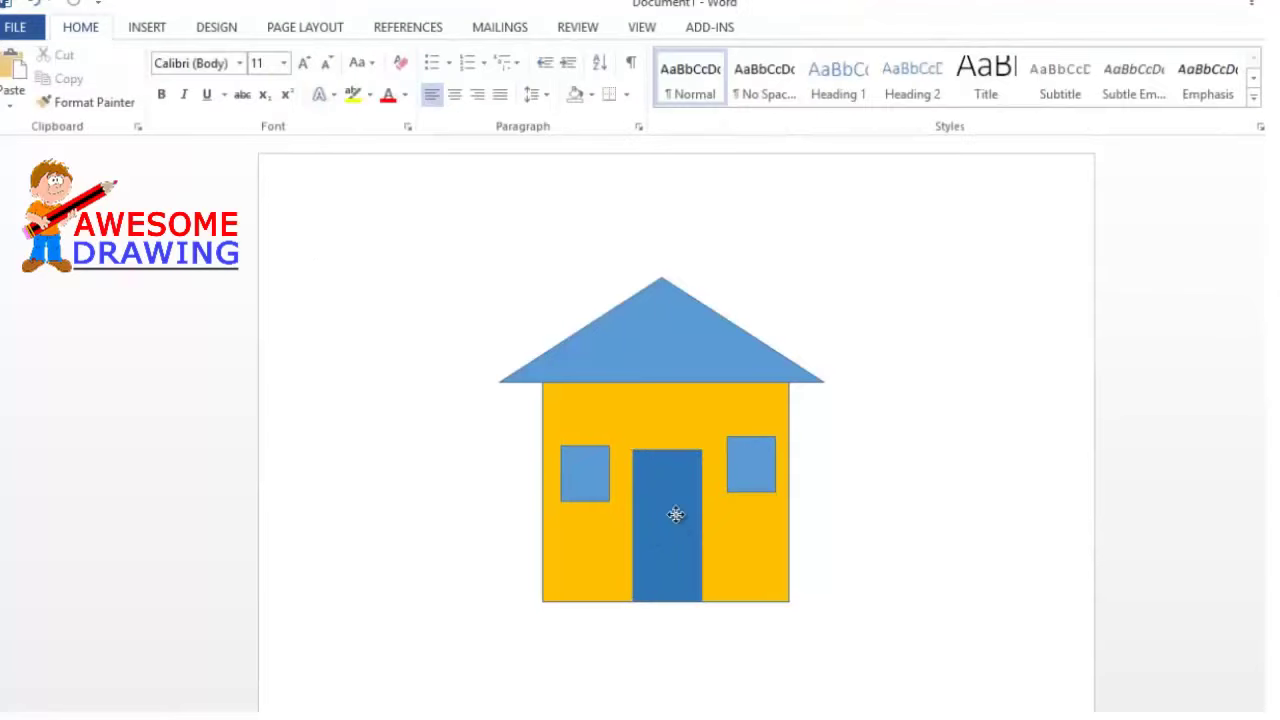
pyautogui.click(672, 512)
# Fill the door and both windows dark blue-gray
pyautogui.click(520, 55)
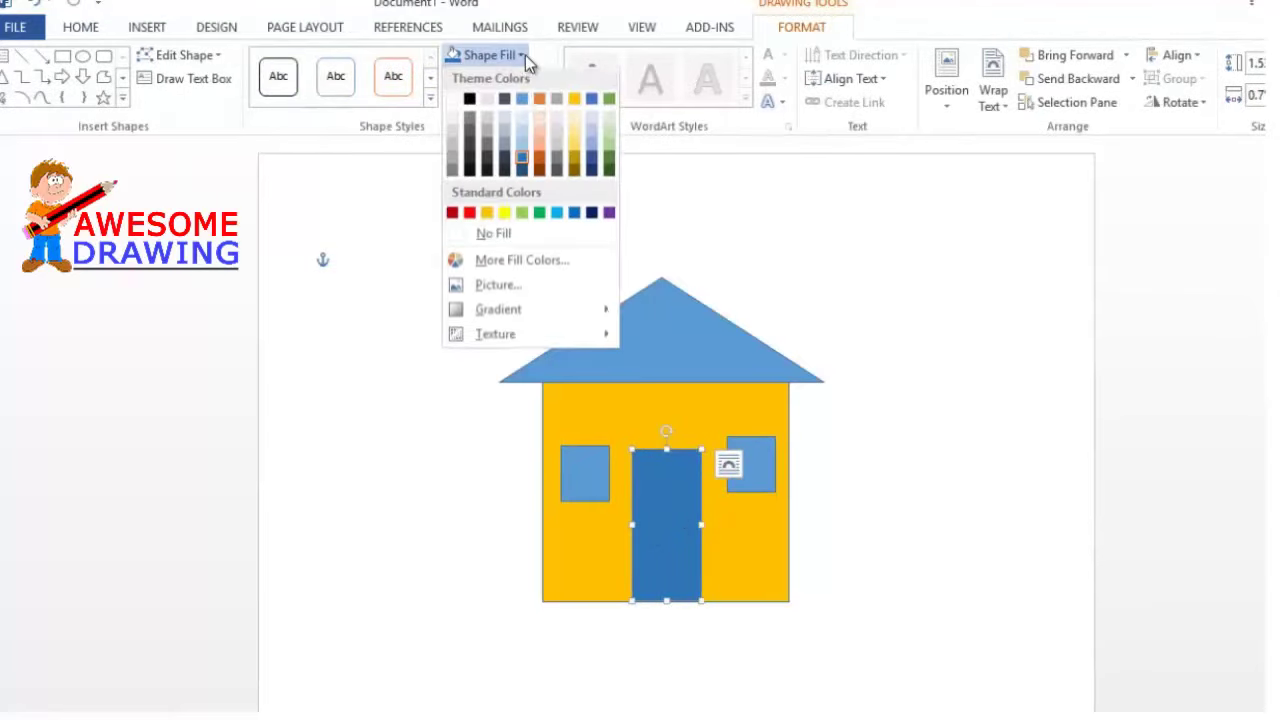
pyautogui.click(507, 170)
pyautogui.press('Tab')
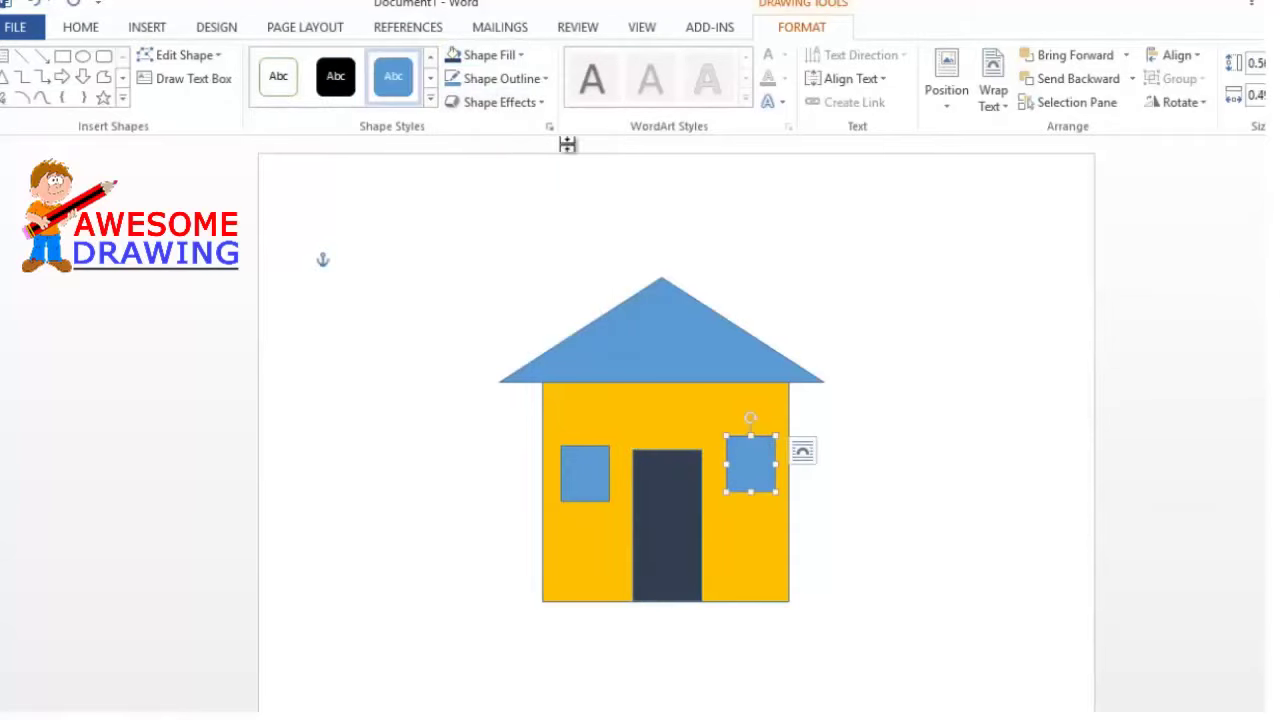
pyautogui.click(520, 55)
pyautogui.click(507, 168)
pyautogui.click(585, 473)
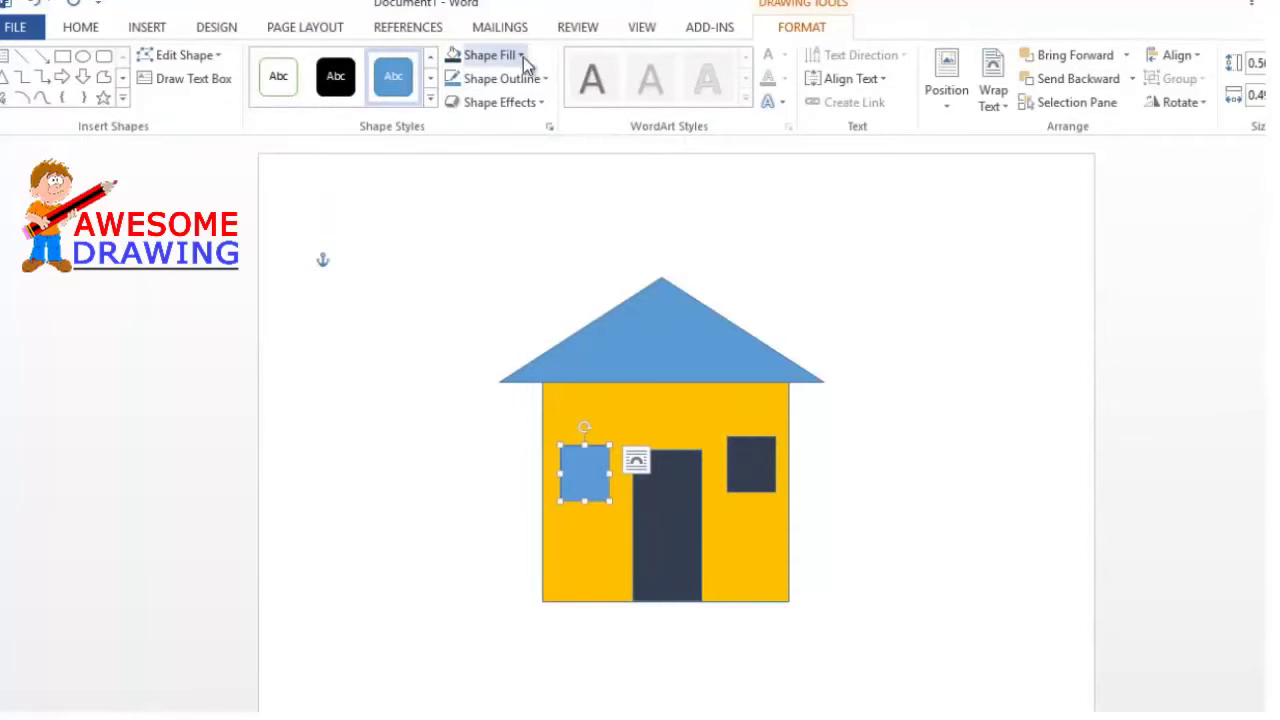
pyautogui.click(523, 57)
pyautogui.click(505, 168)
pyautogui.click(498, 202)
pyautogui.click(147, 27)
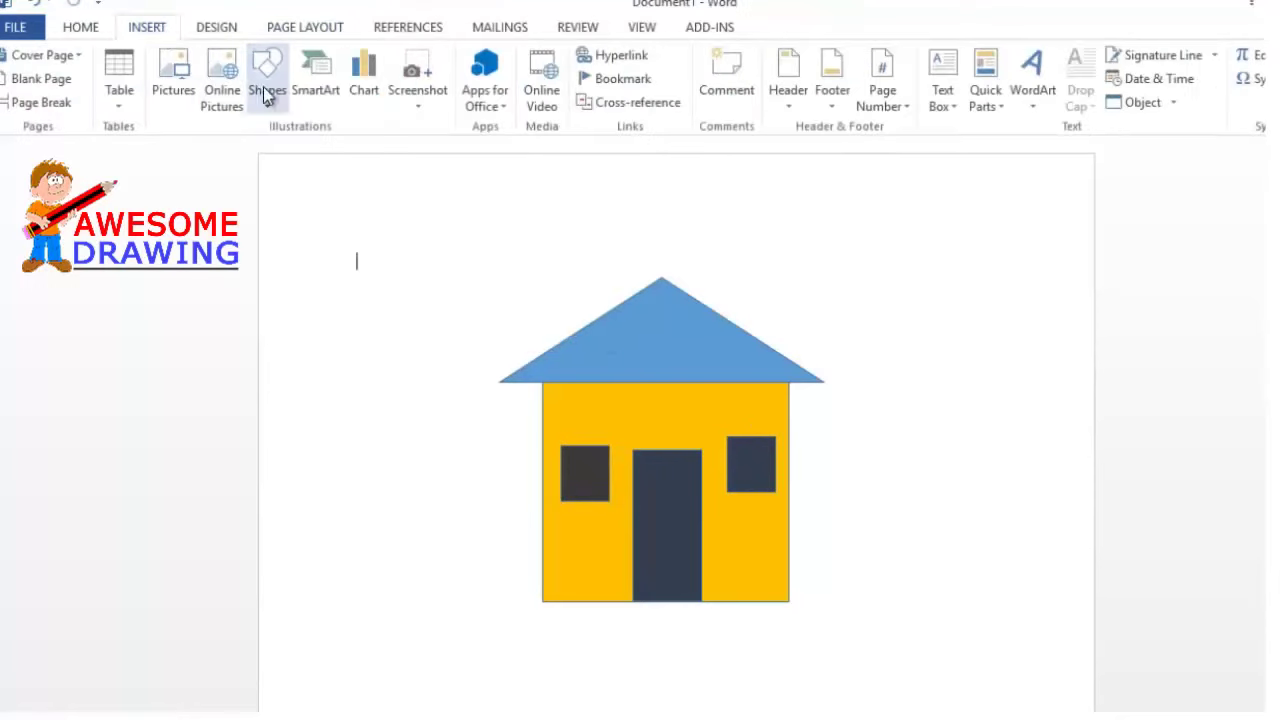
pyautogui.click(267, 80)
# Draw a thin bar under the house base, extending well past both sides
pyautogui.click(316, 148)
pyautogui.moveTo(341, 622); pyautogui.dragTo(997, 642)
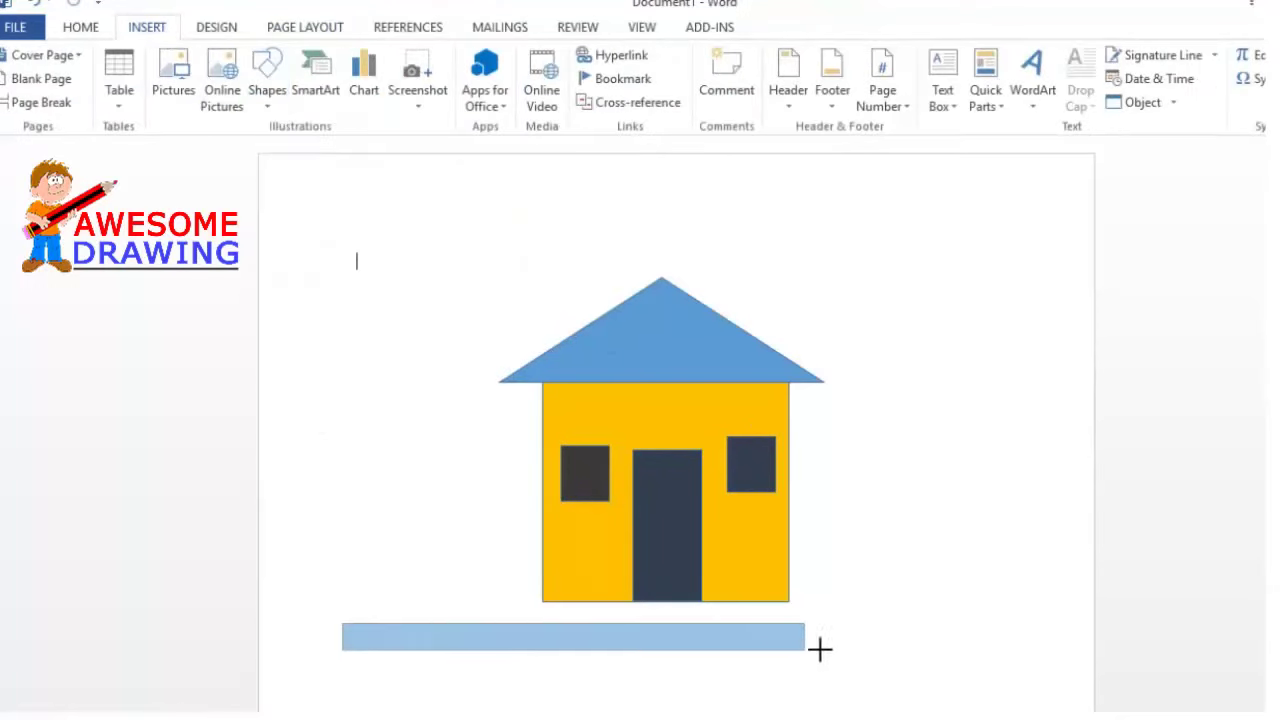
pyautogui.moveTo(746, 633); pyautogui.dragTo(750, 616)
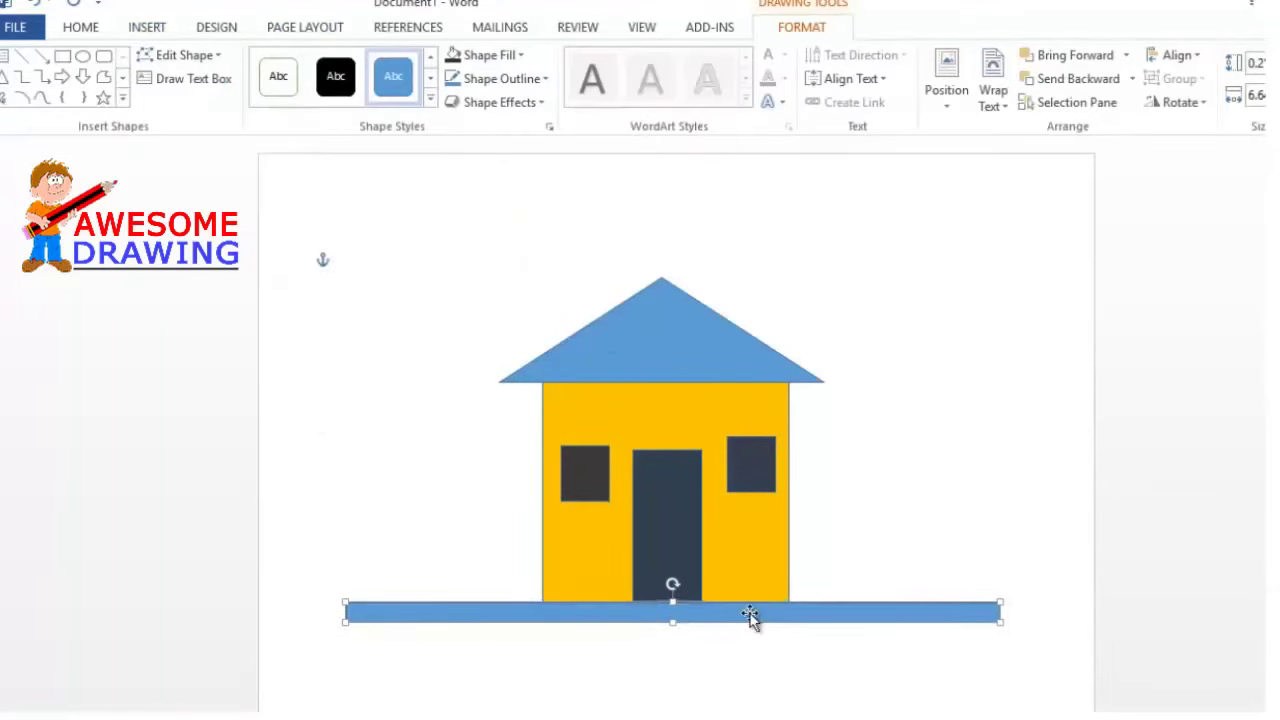
pyautogui.moveTo(346, 624); pyautogui.dragTo(299, 624)
pyautogui.moveTo(1000, 623); pyautogui.dragTo(1048, 624)
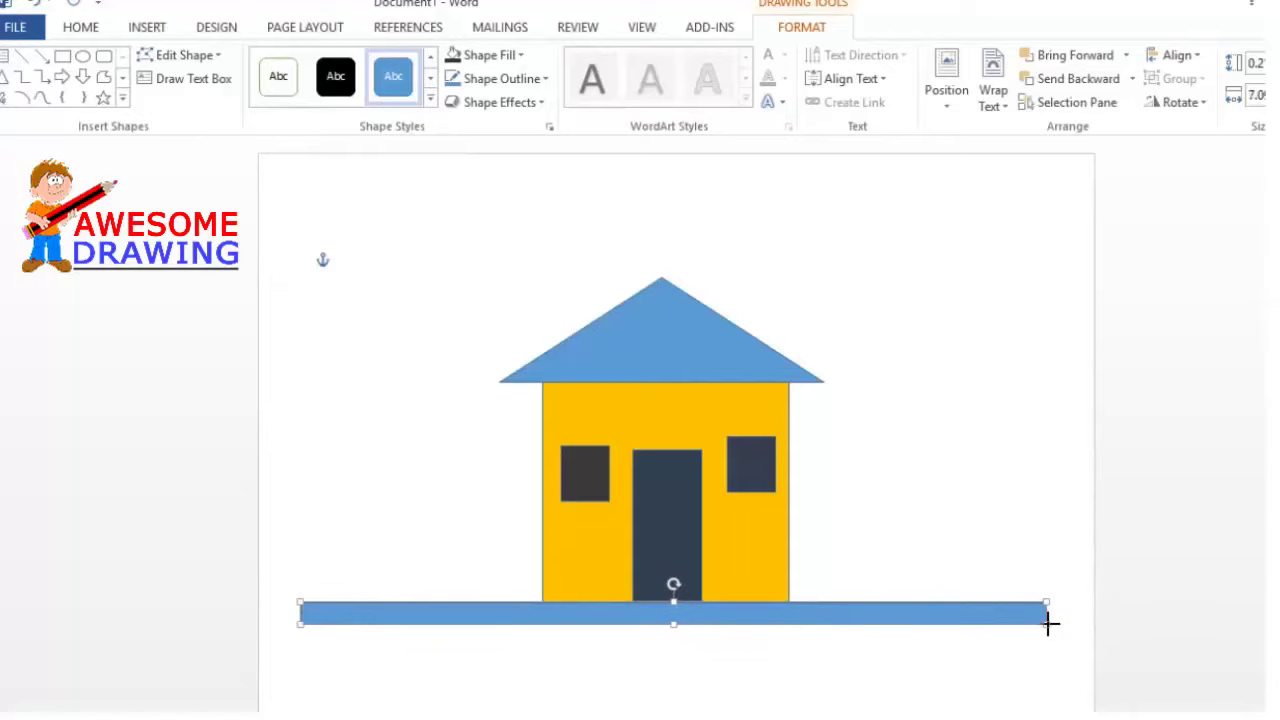
pyautogui.moveTo(678, 601); pyautogui.dragTo(678, 603)
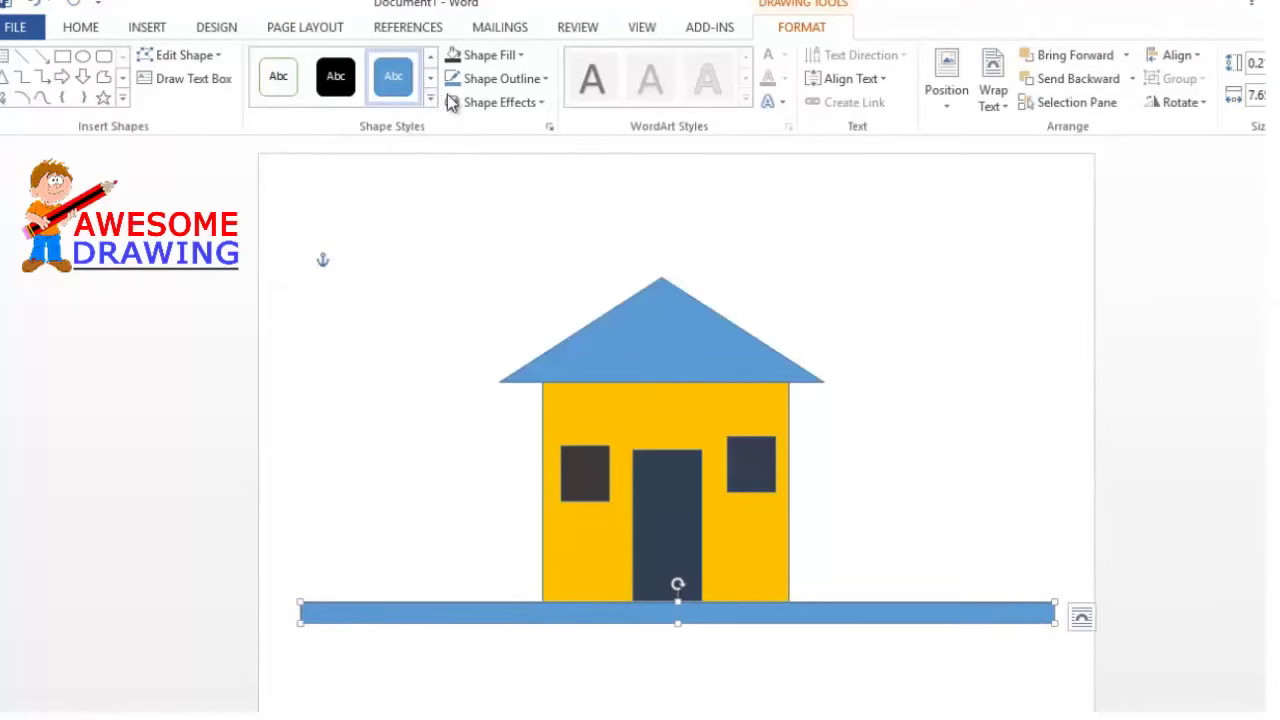
# Fill the ground bar light grey
pyautogui.click(488, 55)
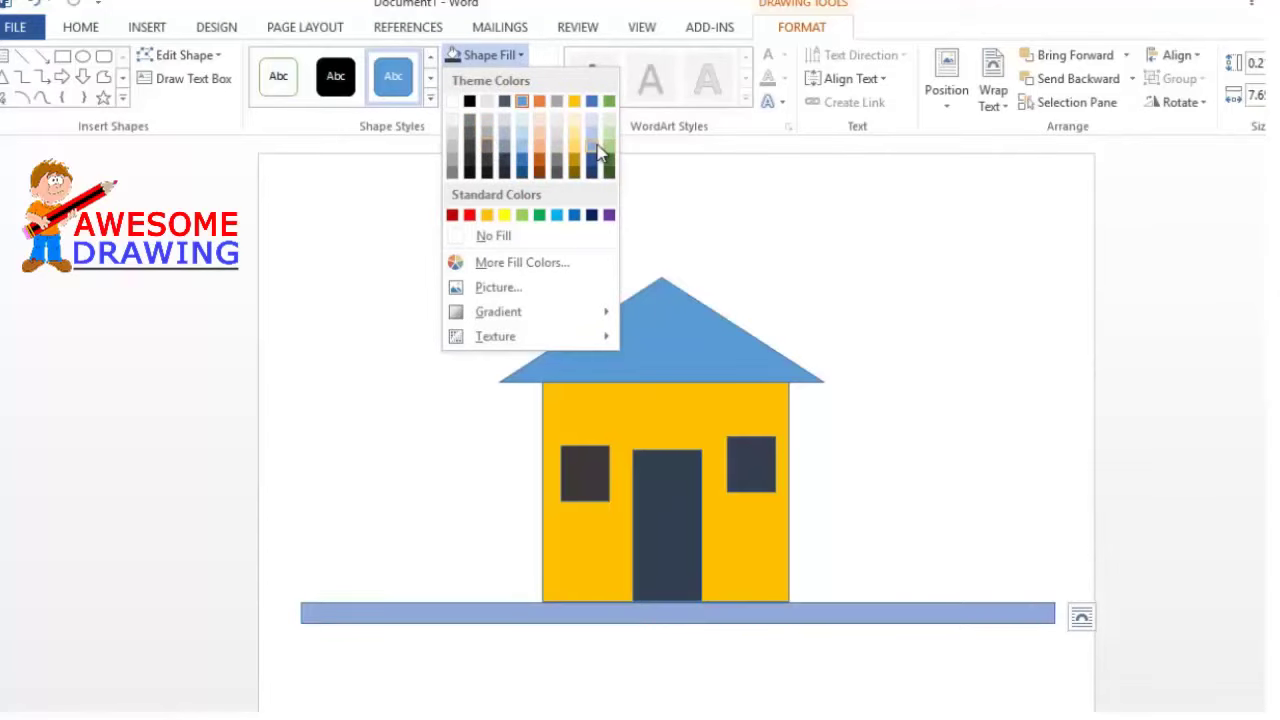
pyautogui.click(452, 142)
pyautogui.click(955, 413)
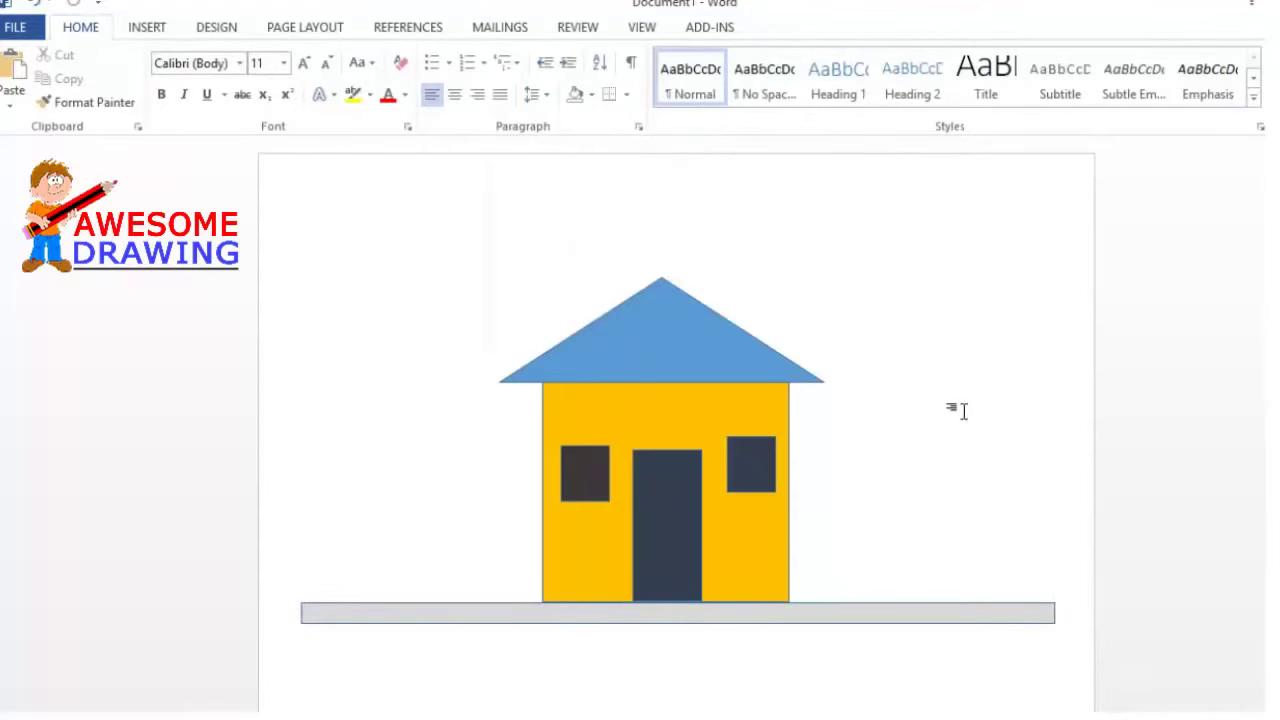
pyautogui.click(147, 27)
pyautogui.click(266, 92)
pyautogui.click(321, 151)
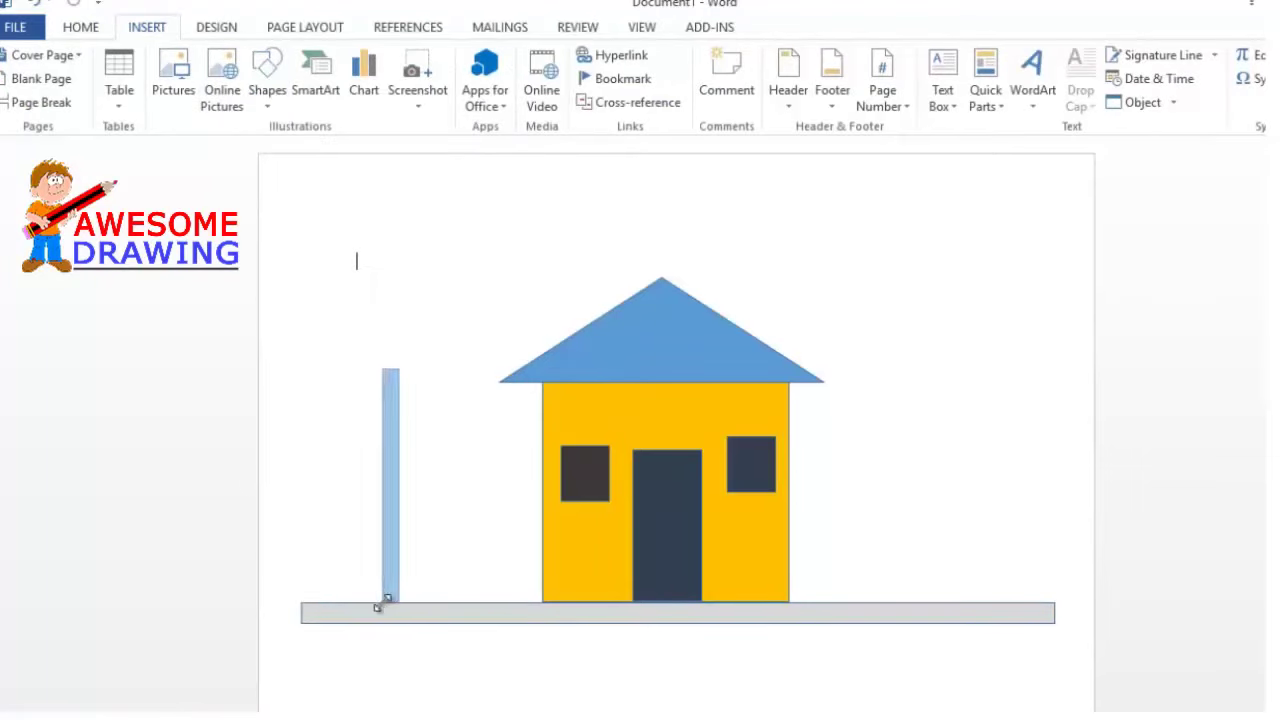
# Draw a tall thin pole left of the house and an L-shape above it
pyautogui.moveTo(398, 555); pyautogui.dragTo(384, 601)
pyautogui.moveTo(395, 420); pyautogui.dragTo(402, 424)
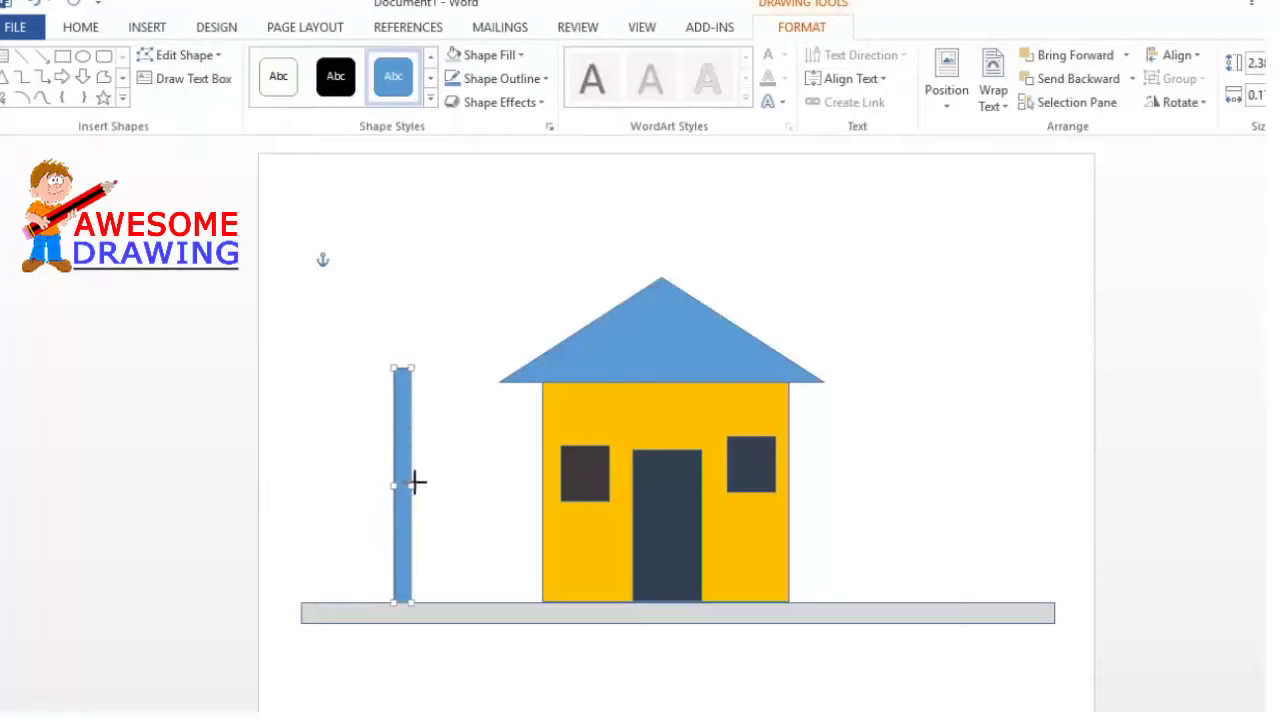
pyautogui.click(147, 27)
pyautogui.click(265, 90)
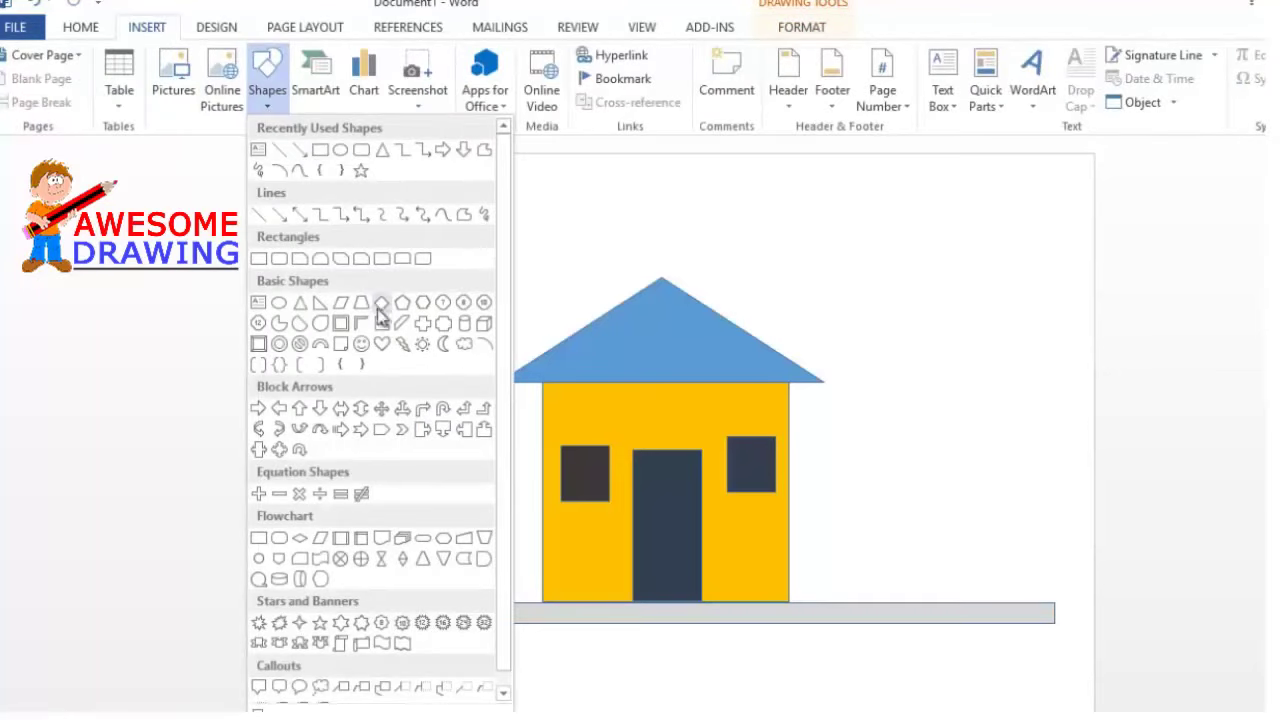
pyautogui.click(383, 328)
pyautogui.moveTo(355, 273)
pyautogui.mouseDown()
pyautogui.moveTo(400, 332)
pyautogui.moveTo(462, 336)
pyautogui.mouseUp()
# Slim the L-shape, rotate it about 45° into a V and set it atop the pole
pyautogui.moveTo(387, 273)
pyautogui.mouseDown()
pyautogui.moveTo(370, 273)
pyautogui.moveTo(358, 322)
pyautogui.mouseUp()
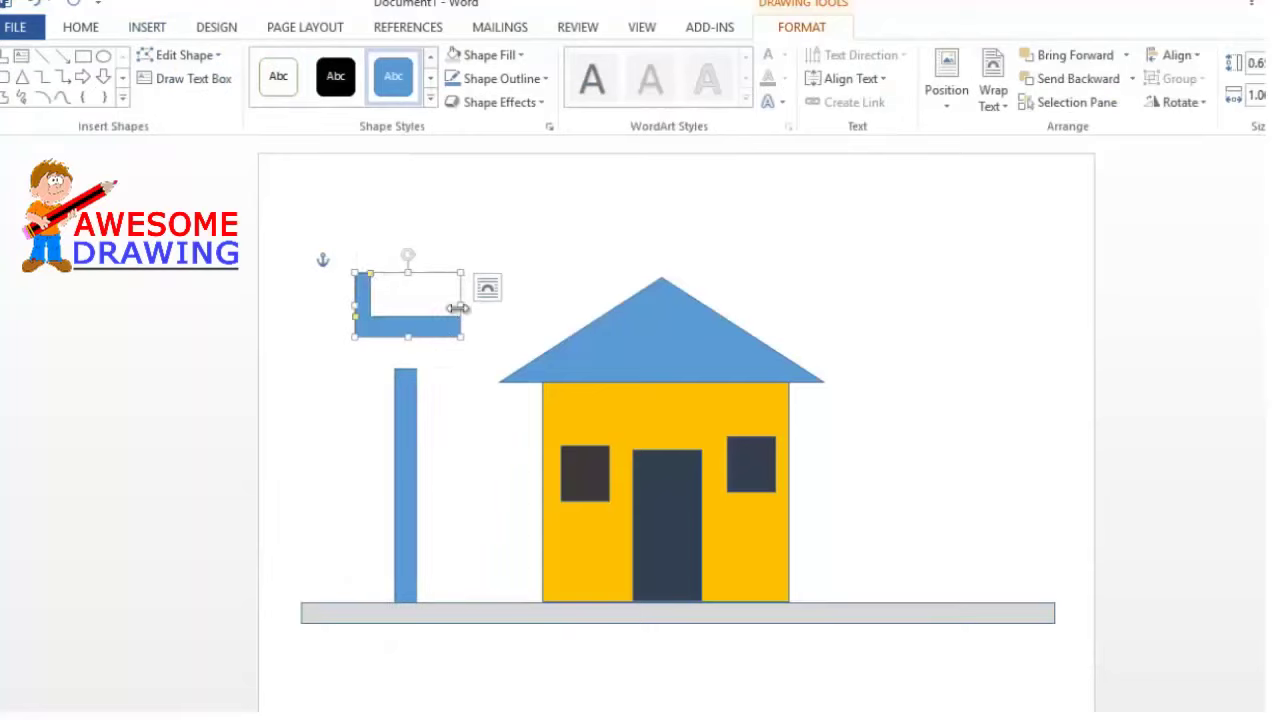
pyautogui.moveTo(461, 304); pyautogui.dragTo(379, 322)
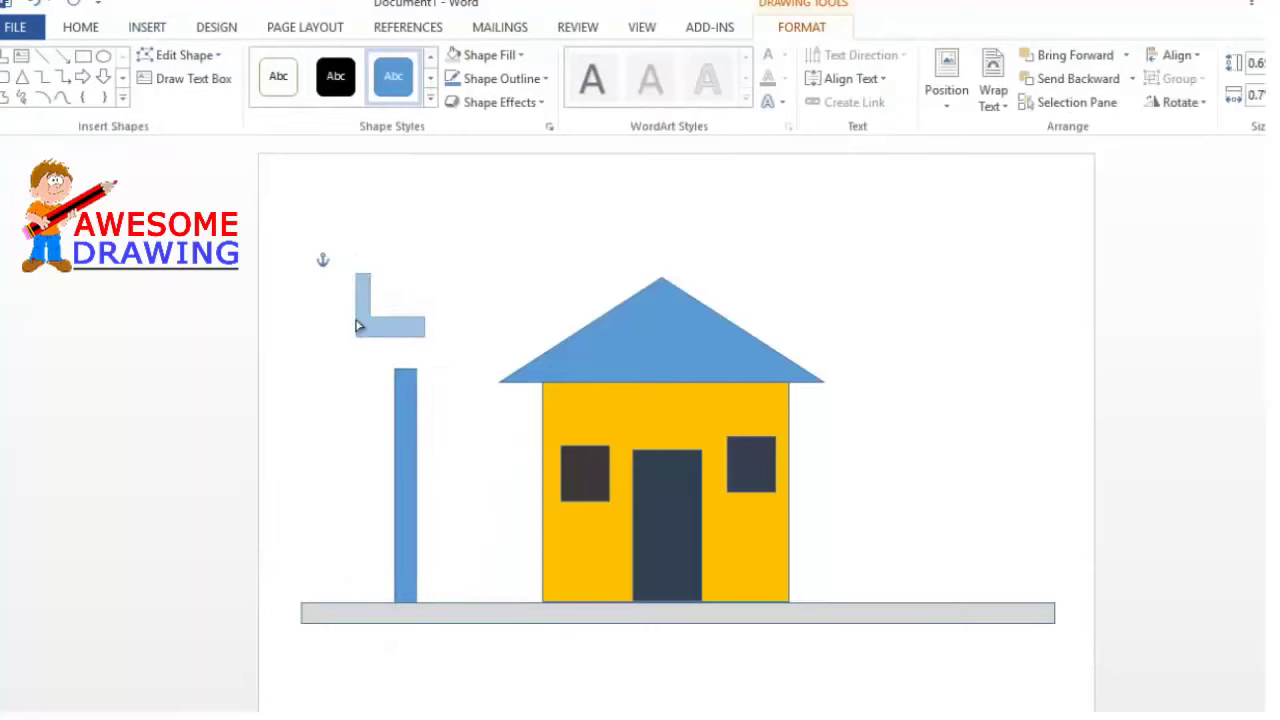
pyautogui.moveTo(392, 258); pyautogui.dragTo(344, 259)
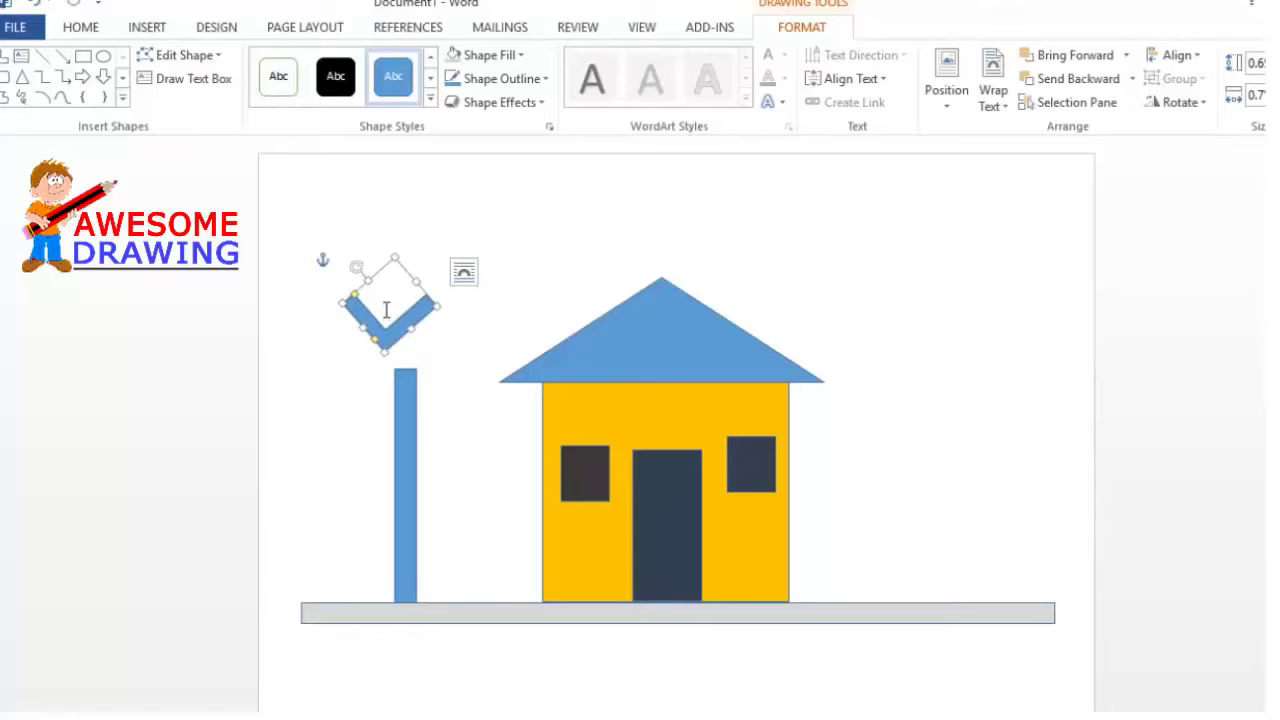
pyautogui.moveTo(388, 330); pyautogui.dragTo(414, 350)
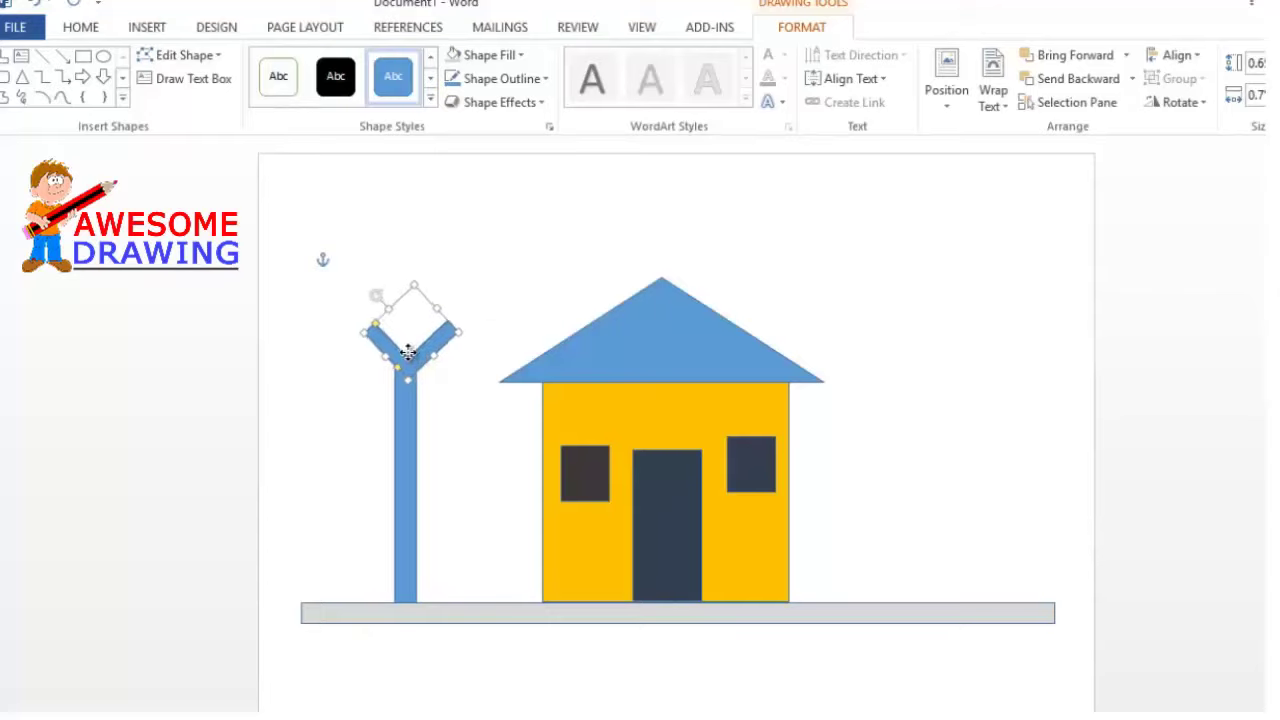
# Set the V shape's text wrapping to In Front of Text
pyautogui.rightClick(407, 352)
pyautogui.moveTo(470, 645)
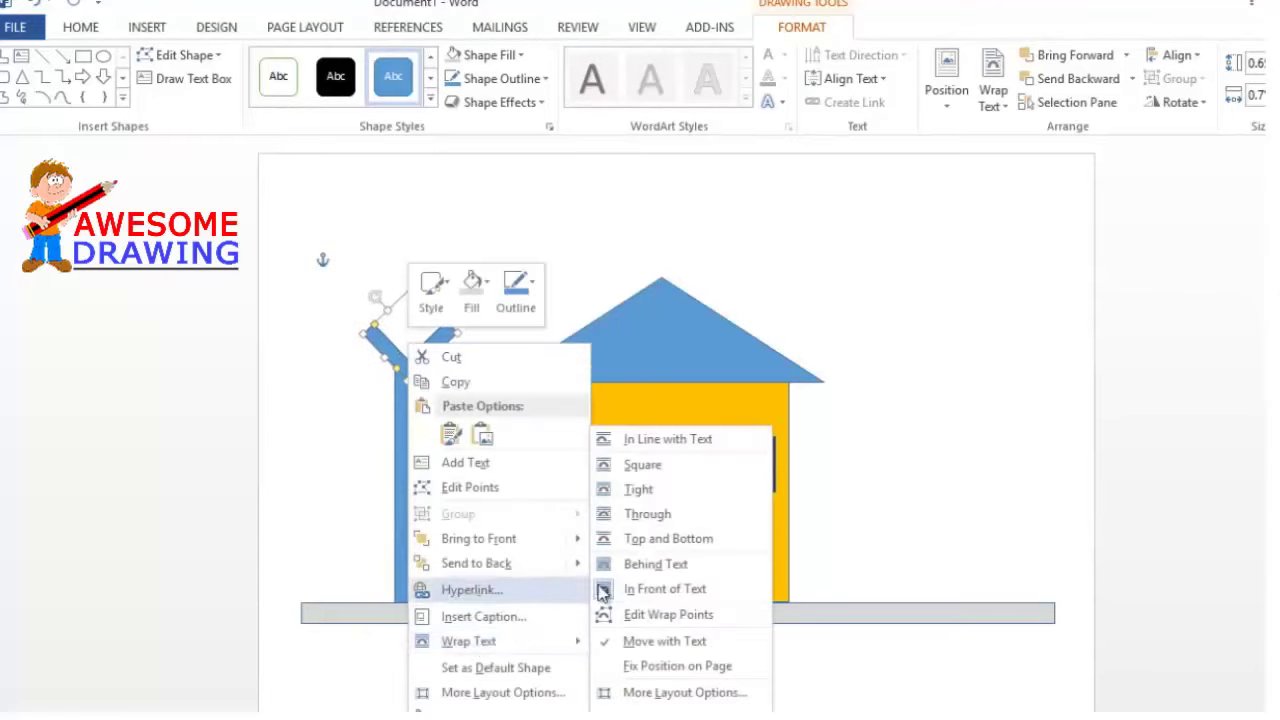
pyautogui.click(623, 563)
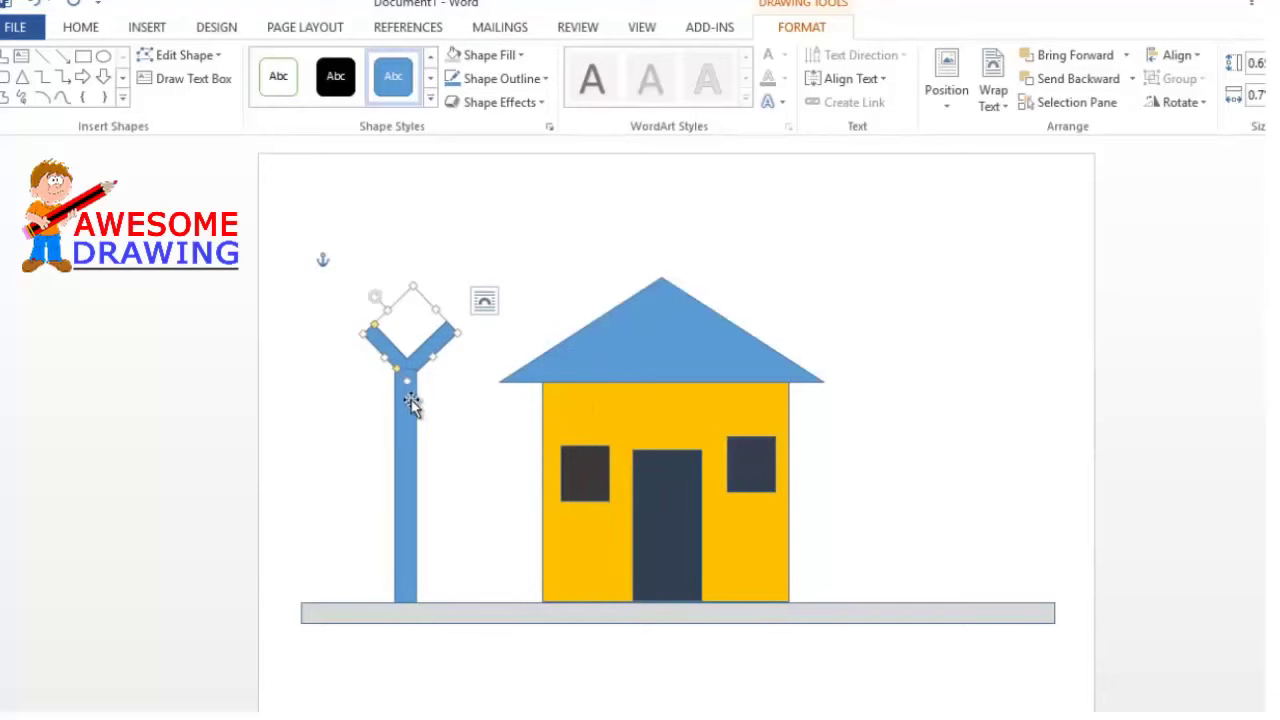
pyautogui.click(520, 329)
pyautogui.click(430, 340)
# Fill the V with a custom slightly darkened bright green from More Fill Colors
pyautogui.click(520, 55)
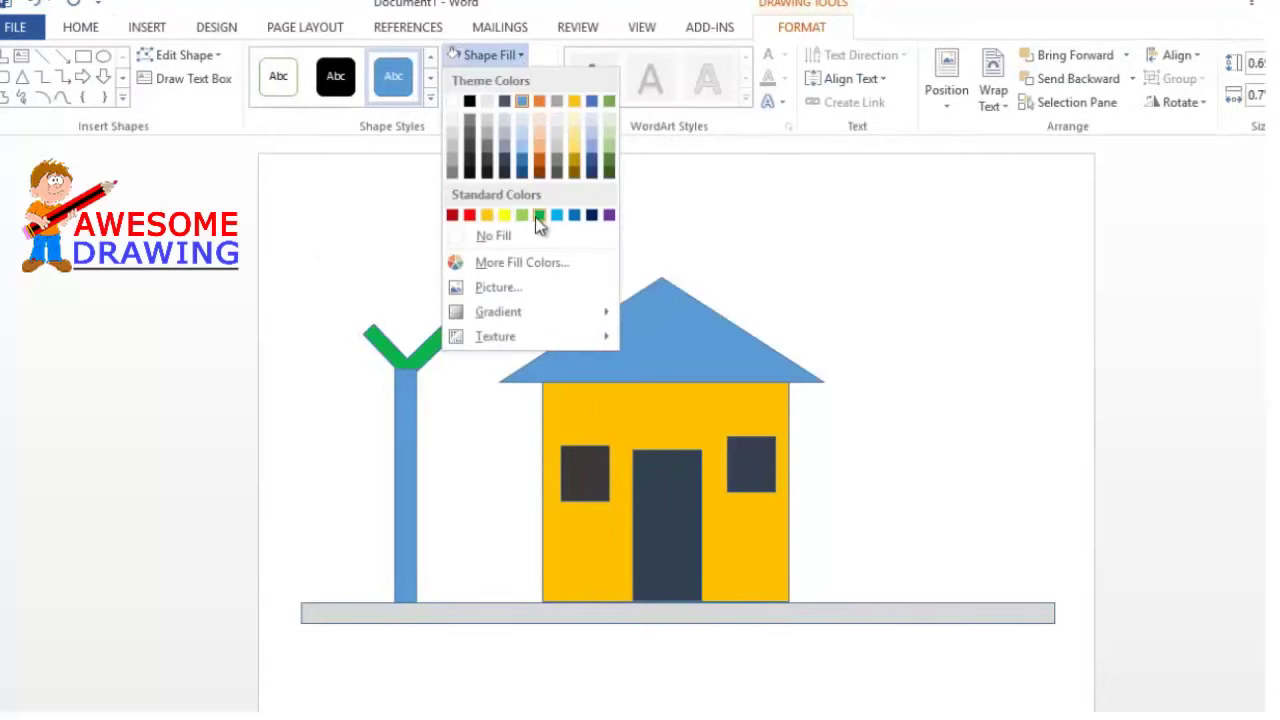
pyautogui.click(524, 262)
pyautogui.click(603, 240)
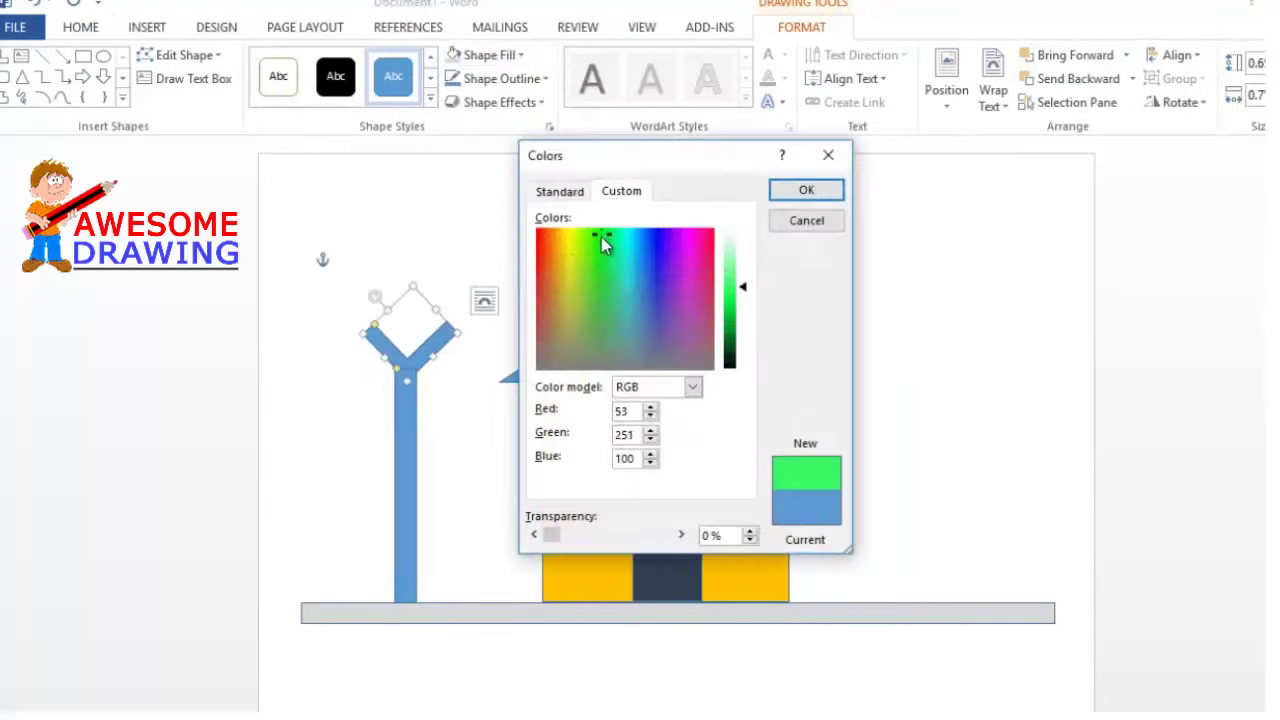
pyautogui.click(733, 300)
pyautogui.moveTo(730, 298); pyautogui.dragTo(730, 306)
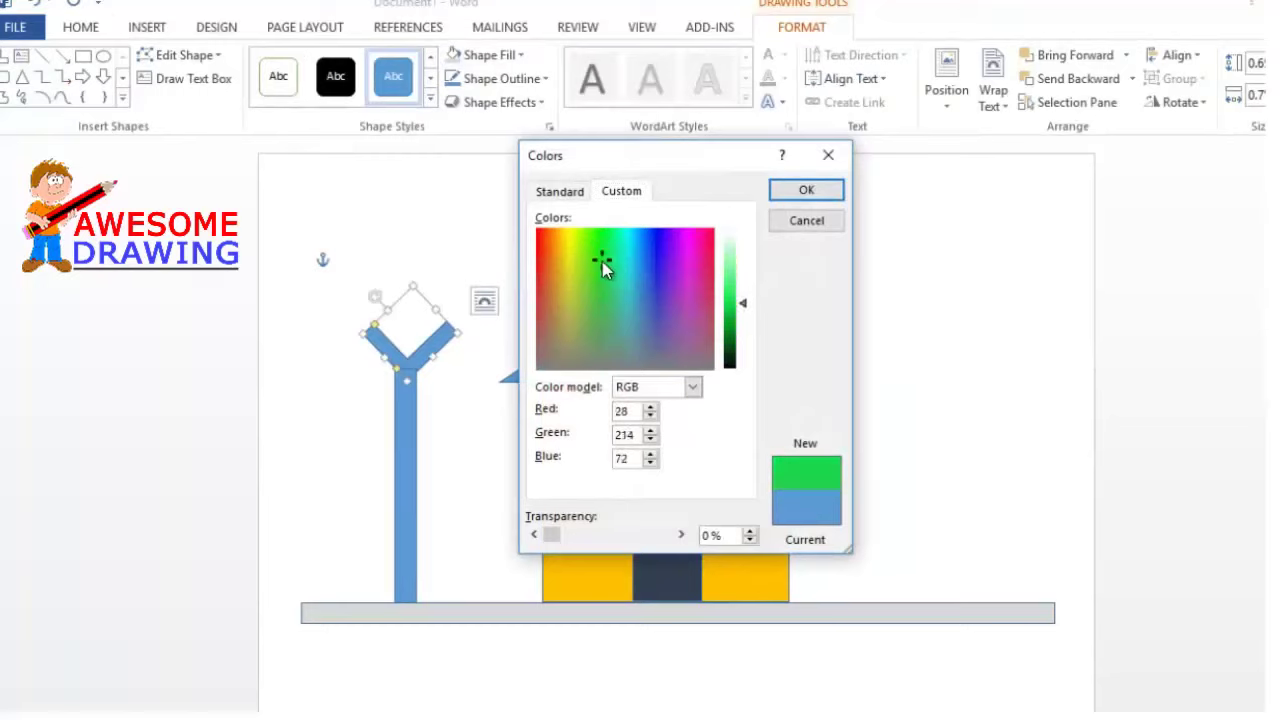
pyautogui.click(799, 192)
# Fill the pole with the same recent green
pyautogui.rightClick(400, 428)
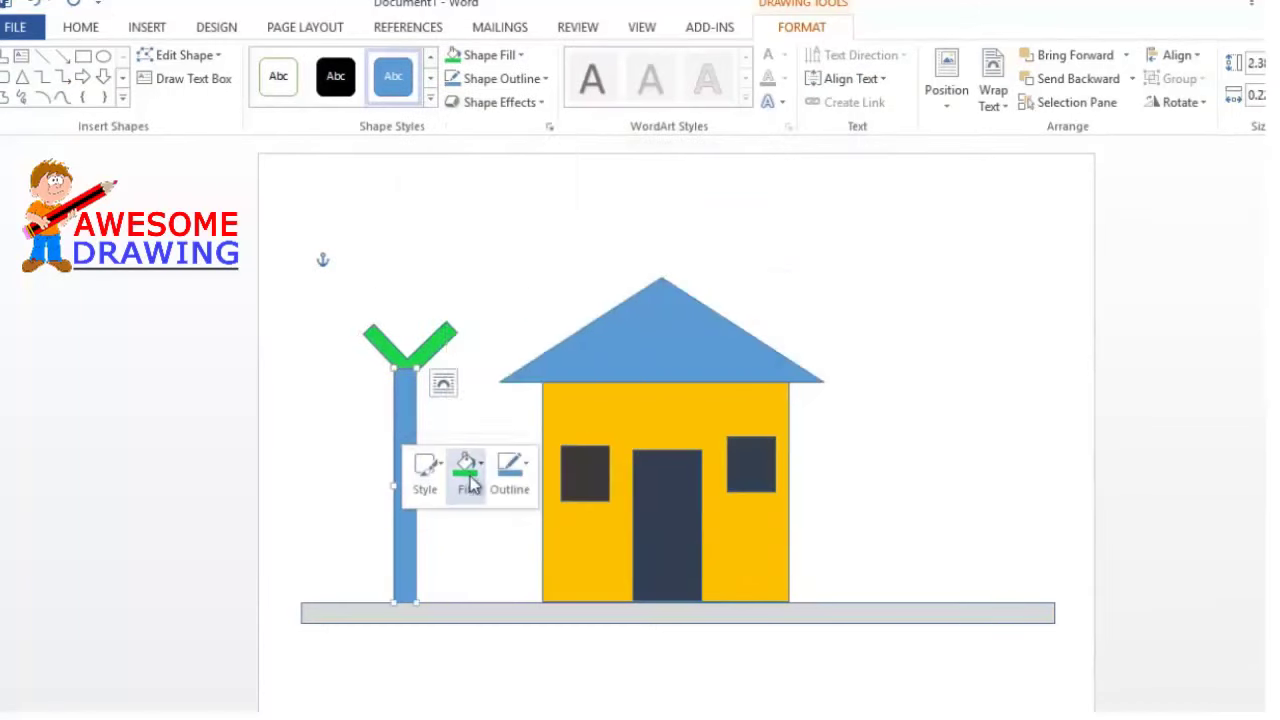
pyautogui.click(466, 471)
pyautogui.click(457, 318)
pyautogui.click(534, 337)
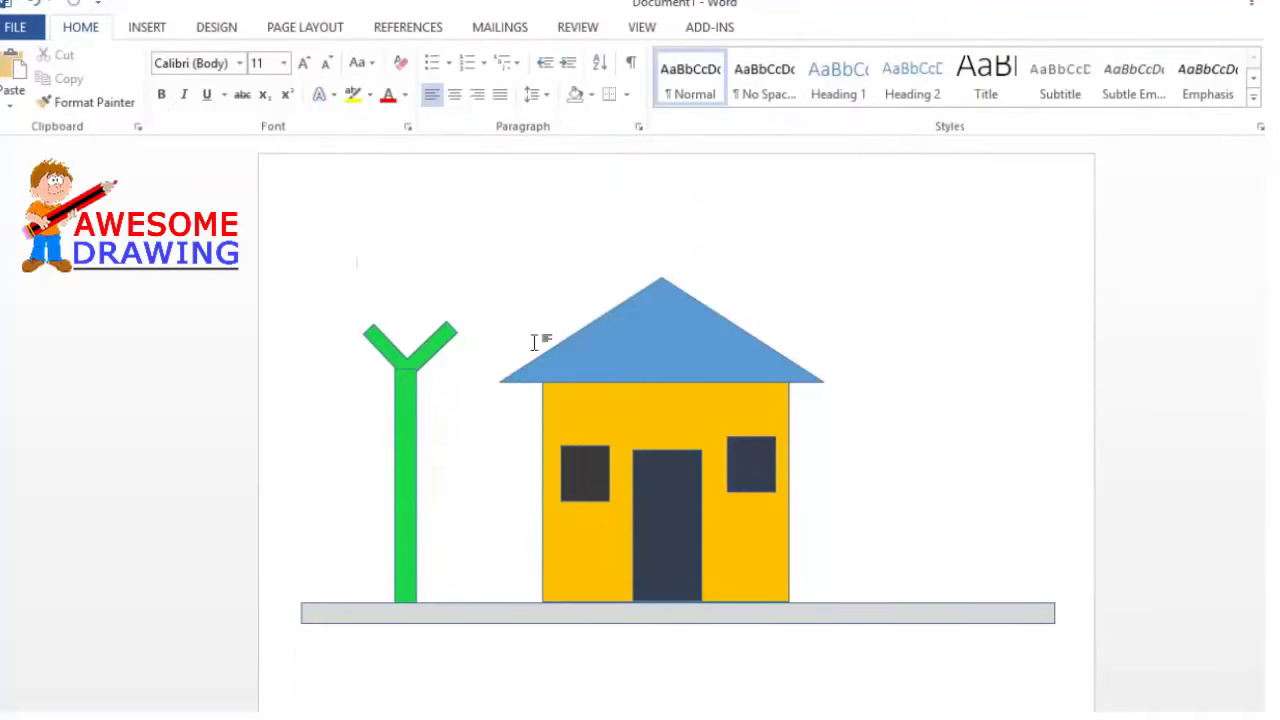
# Group the pole and V into one tree and shorten it from the top
pyautogui.click(420, 355)
pyautogui.click(408, 371)
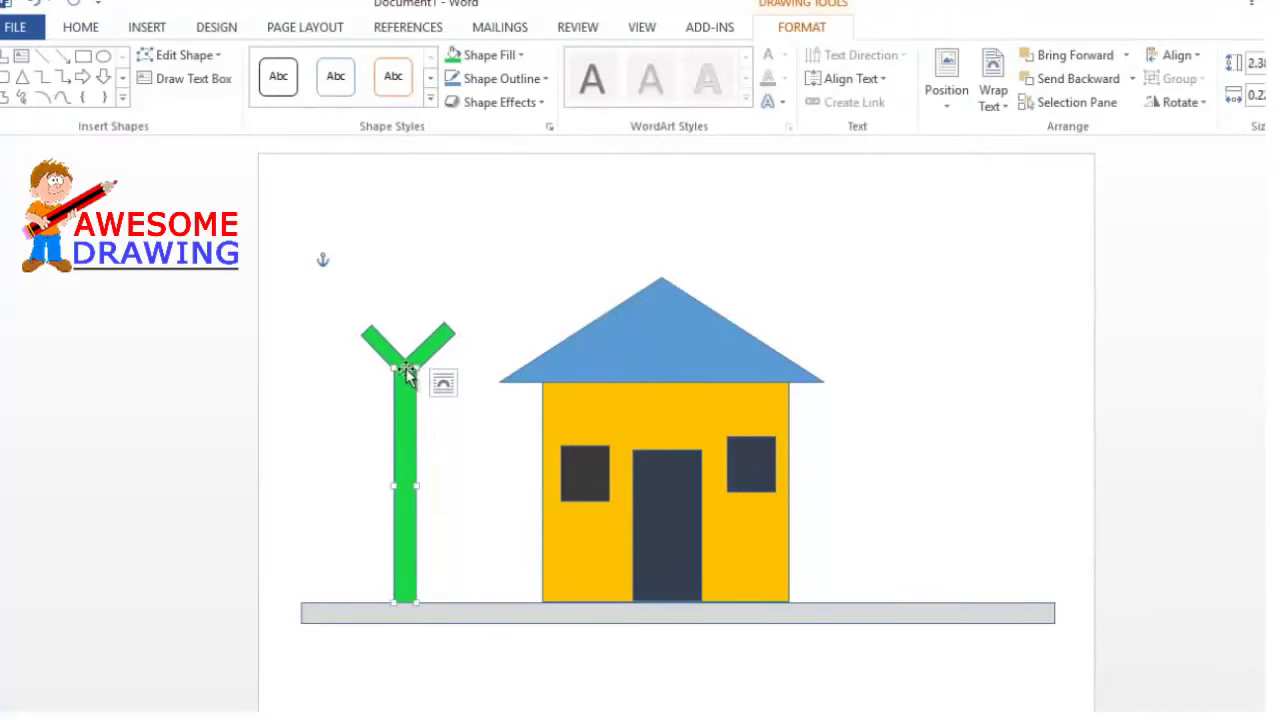
pyautogui.keyDown('shift'); pyautogui.click(414, 408); pyautogui.keyUp('shift')
pyautogui.rightClick(414, 408)
pyautogui.moveTo(447, 521)
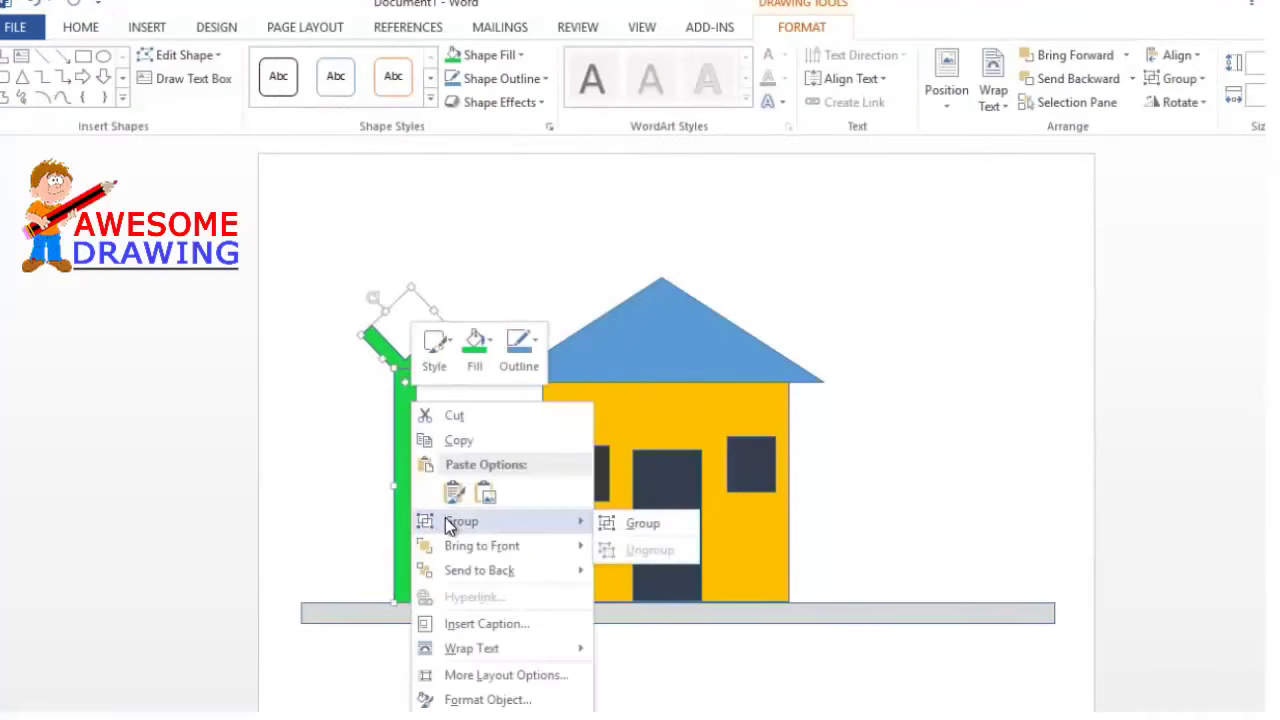
pyautogui.click(640, 523)
pyautogui.moveTo(405, 292); pyautogui.dragTo(428, 332)
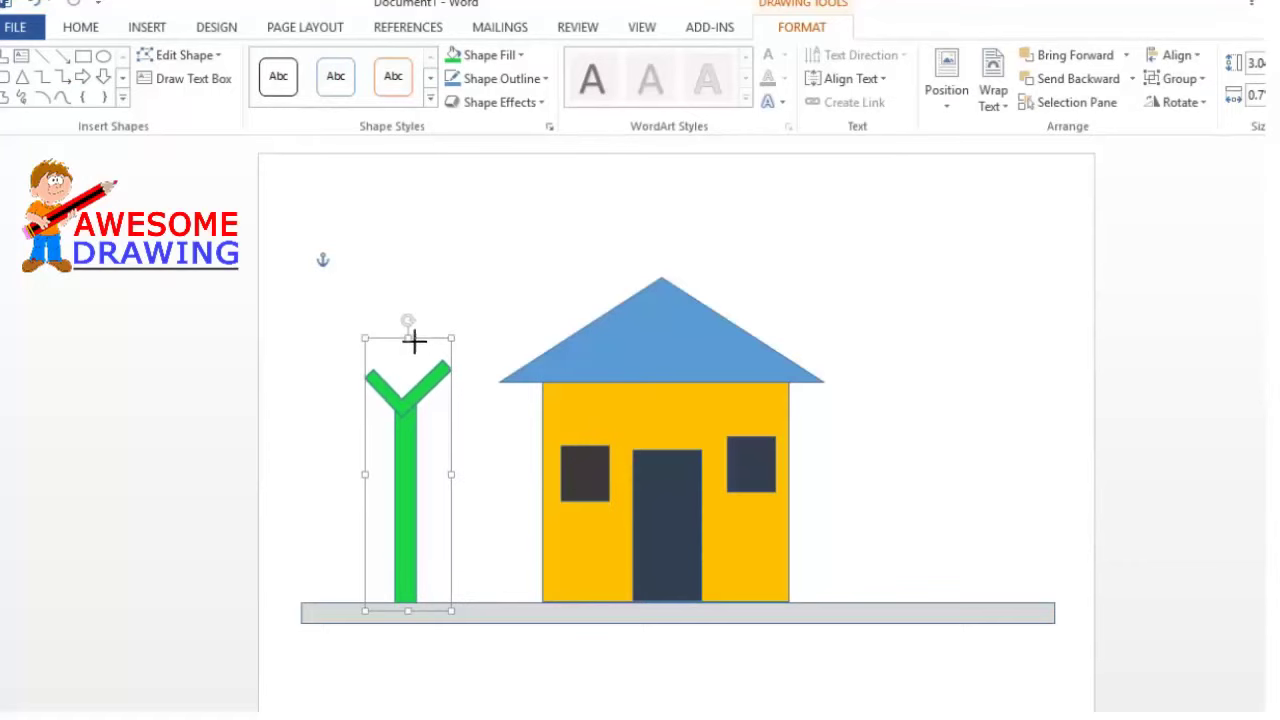
pyautogui.click(147, 27)
pyautogui.click(270, 105)
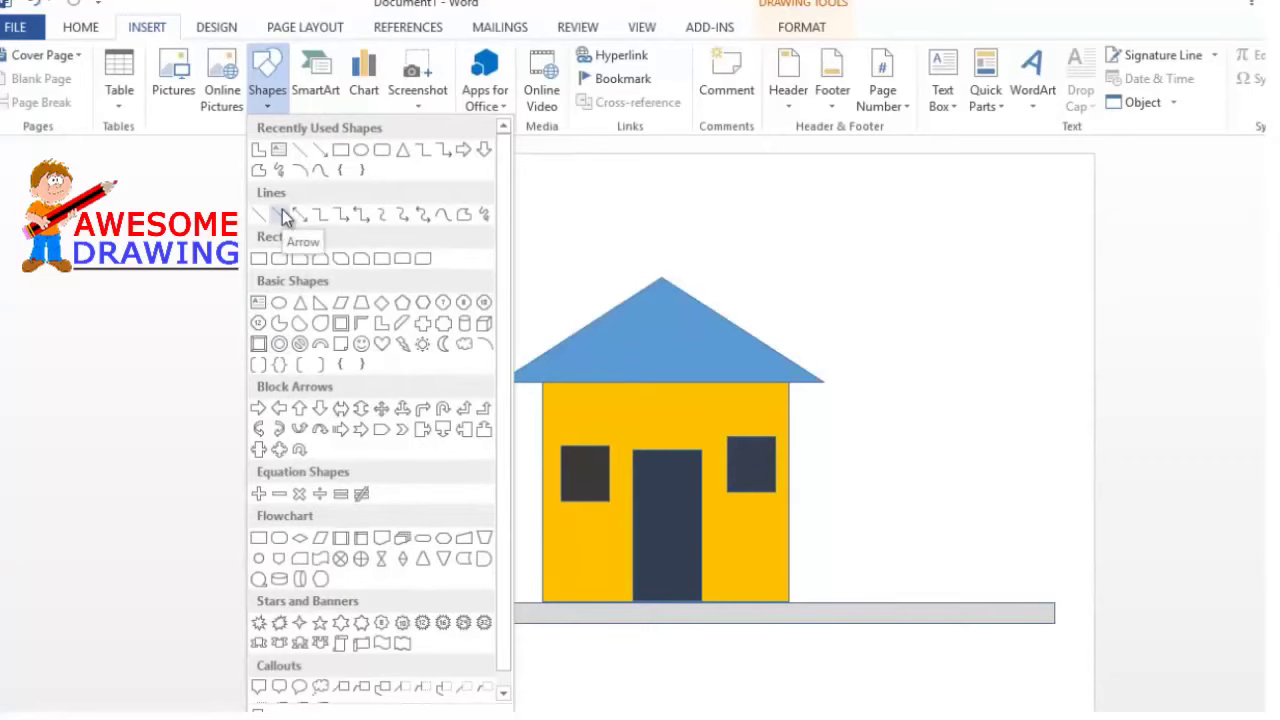
# Draw blue cloud shapes above the trunk and arrange them into a canopy
pyautogui.click(463, 344)
pyautogui.moveTo(358, 238)
pyautogui.mouseDown()
pyautogui.moveTo(477, 320)
pyautogui.moveTo(366, 323)
pyautogui.mouseUp()
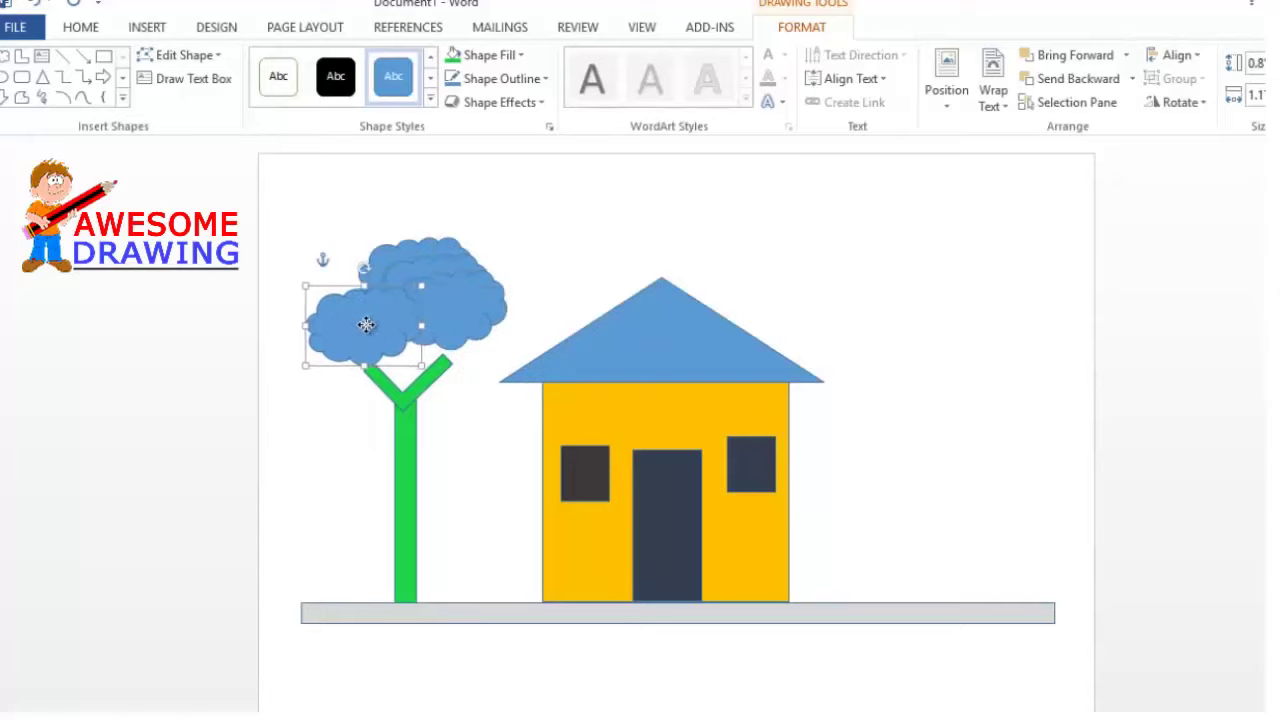
pyautogui.moveTo(450, 323)
pyautogui.mouseDown()
pyautogui.moveTo(446, 354)
pyautogui.moveTo(418, 268)
pyautogui.moveTo(440, 262)
pyautogui.moveTo(445, 288)
pyautogui.mouseUp()
pyautogui.click(355, 250)
pyautogui.moveTo(360, 228); pyautogui.dragTo(350, 268)
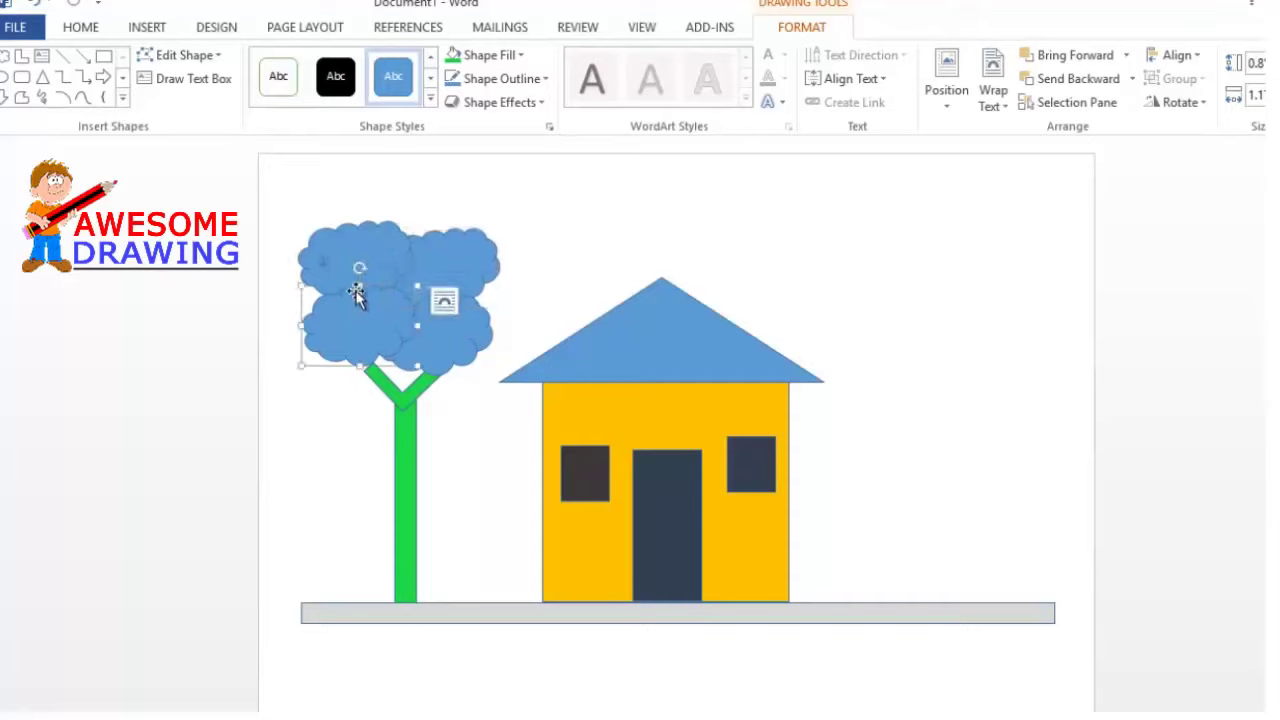
pyautogui.moveTo(354, 337)
pyautogui.mouseDown()
pyautogui.moveTo(455, 347)
pyautogui.moveTo(443, 348)
pyautogui.mouseUp()
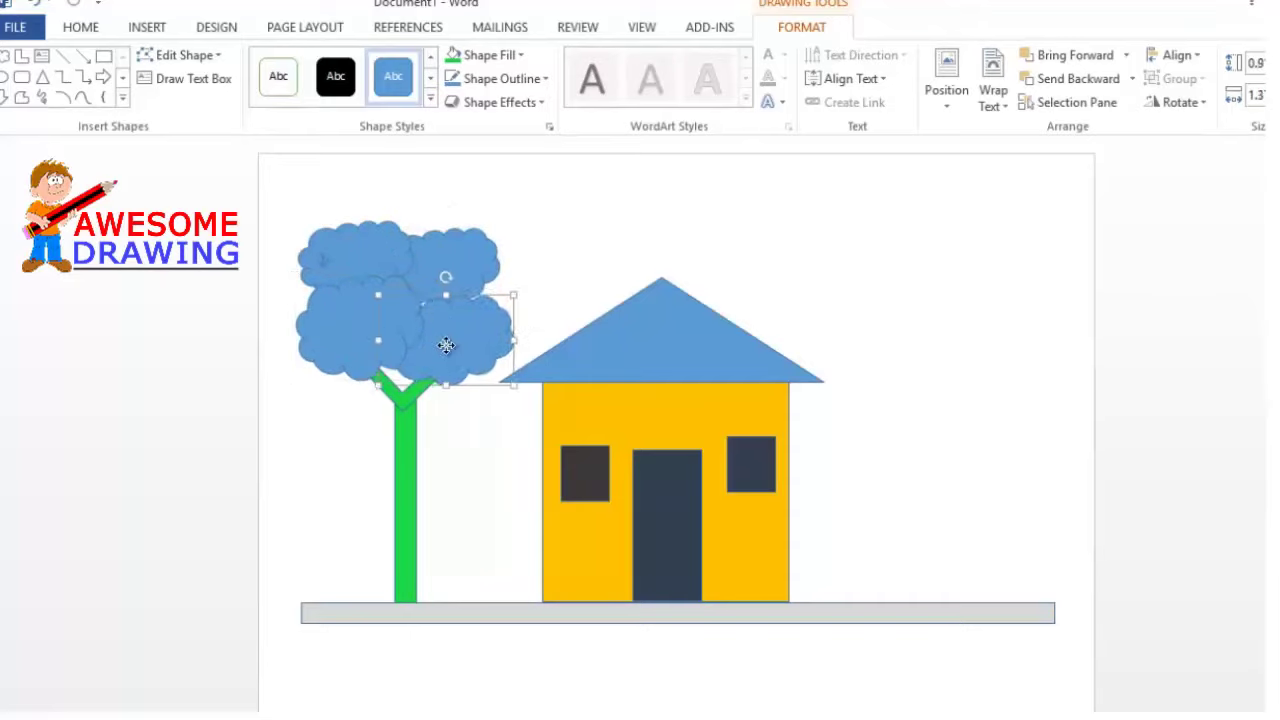
pyautogui.click(456, 263)
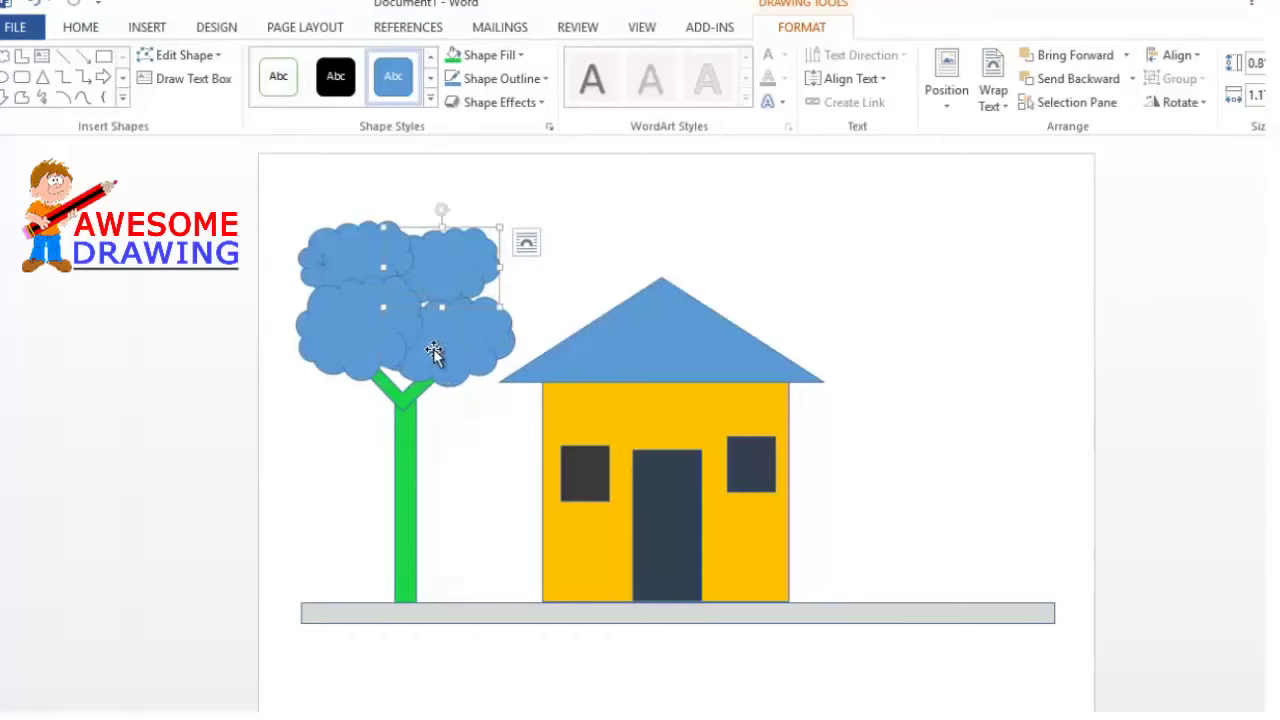
# Bring the trunk in front of the clouds and set the tree to Behind Text
pyautogui.rightClick(407, 402)
pyautogui.click(608, 551)
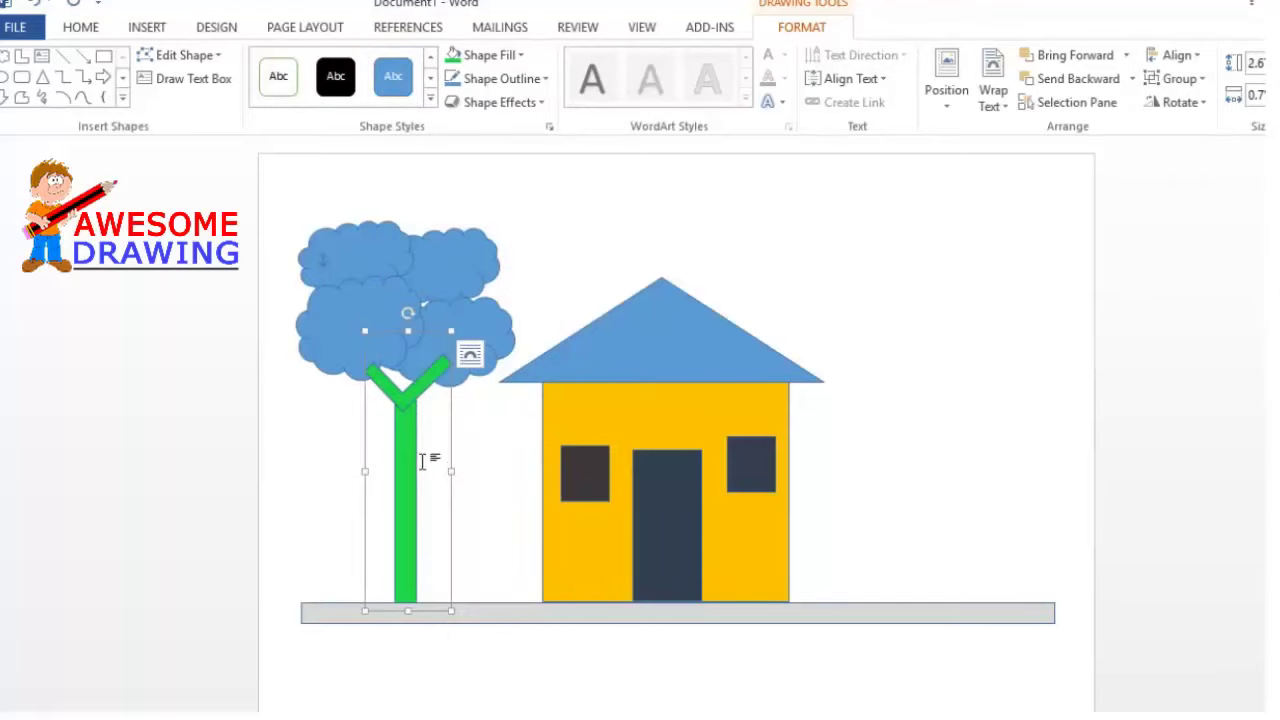
pyautogui.rightClick(422, 460)
pyautogui.press('Escape')
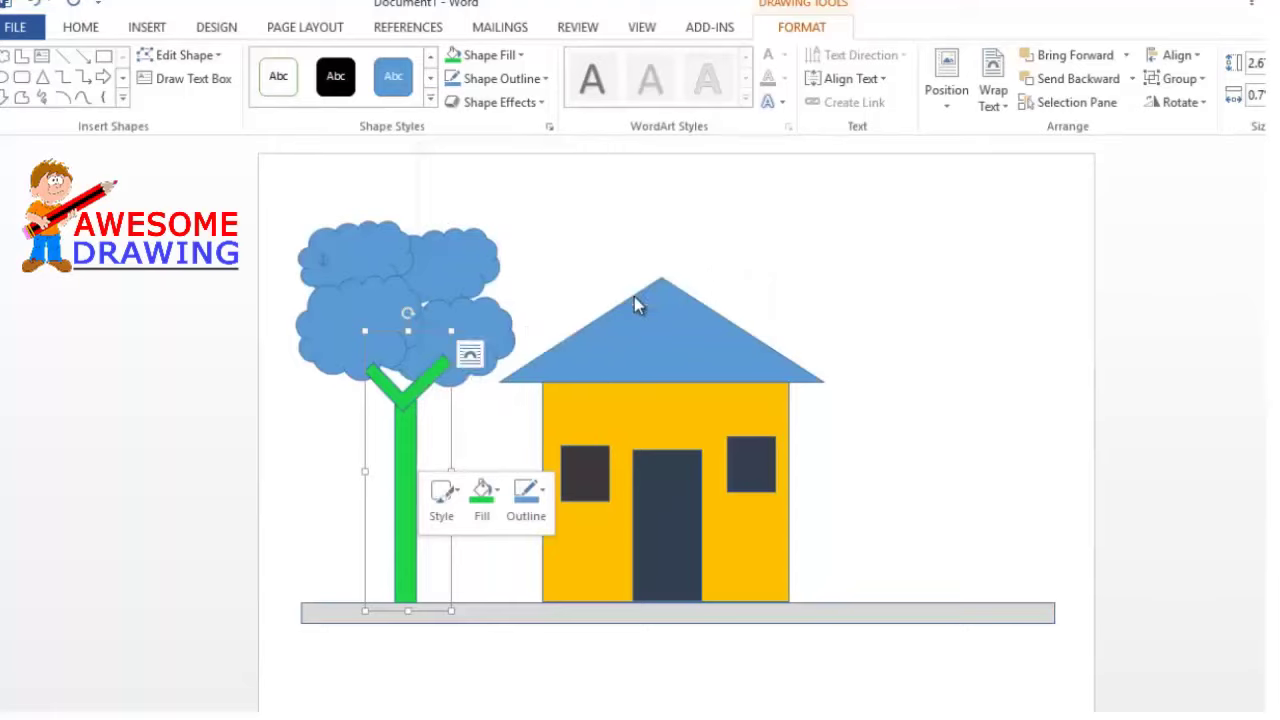
pyautogui.rightClick(405, 396)
pyautogui.press('Escape')
pyautogui.rightClick(405, 392)
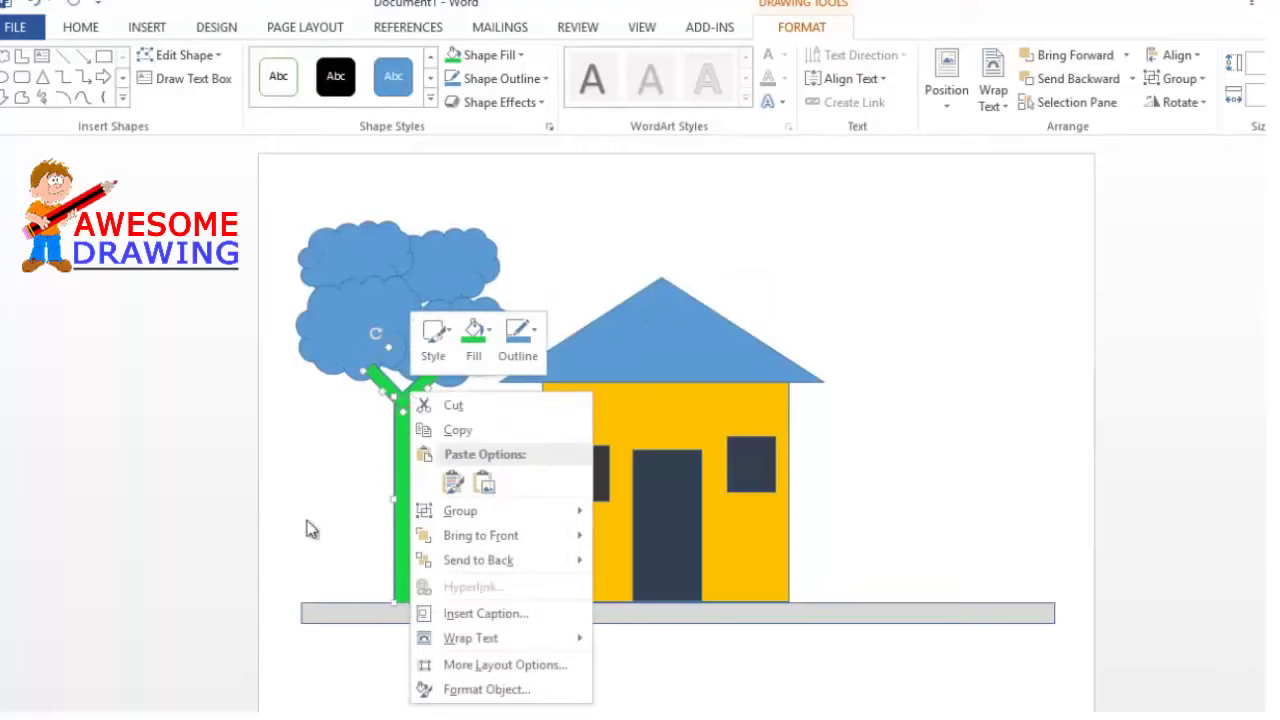
pyautogui.click(311, 530)
pyautogui.click(415, 385)
pyautogui.rightClick(385, 392)
pyautogui.moveTo(441, 312)
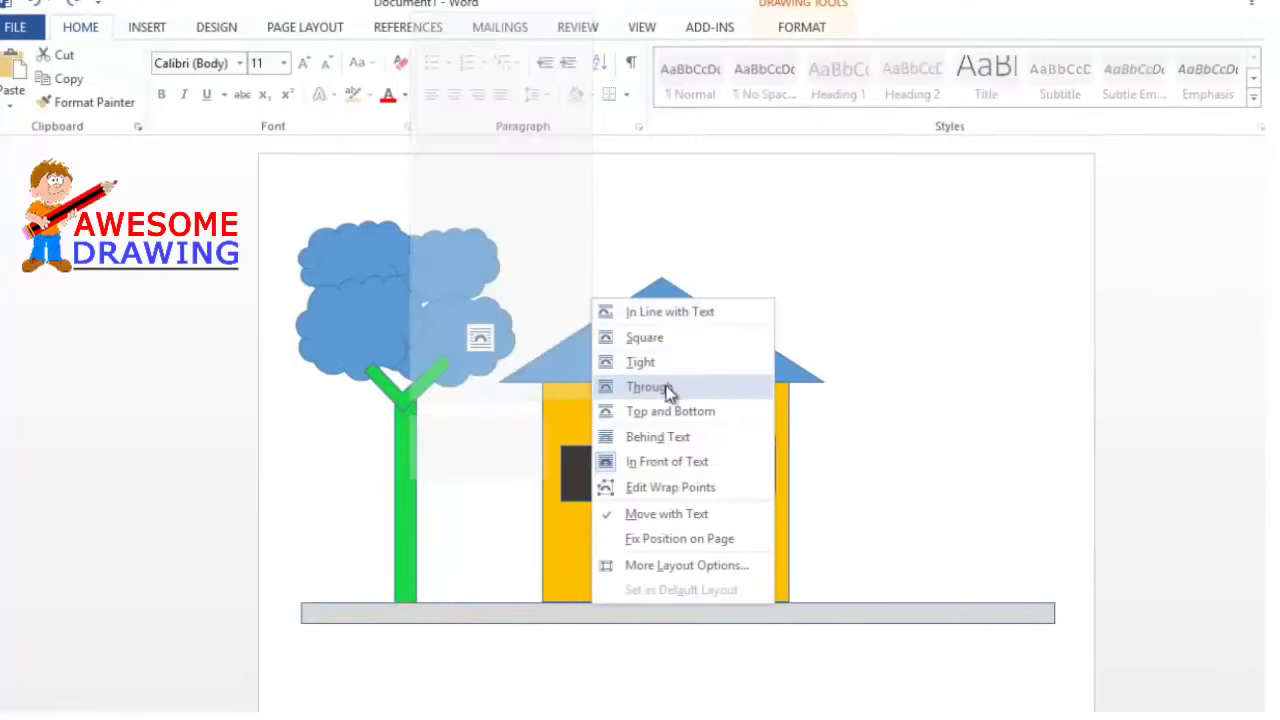
pyautogui.click(660, 440)
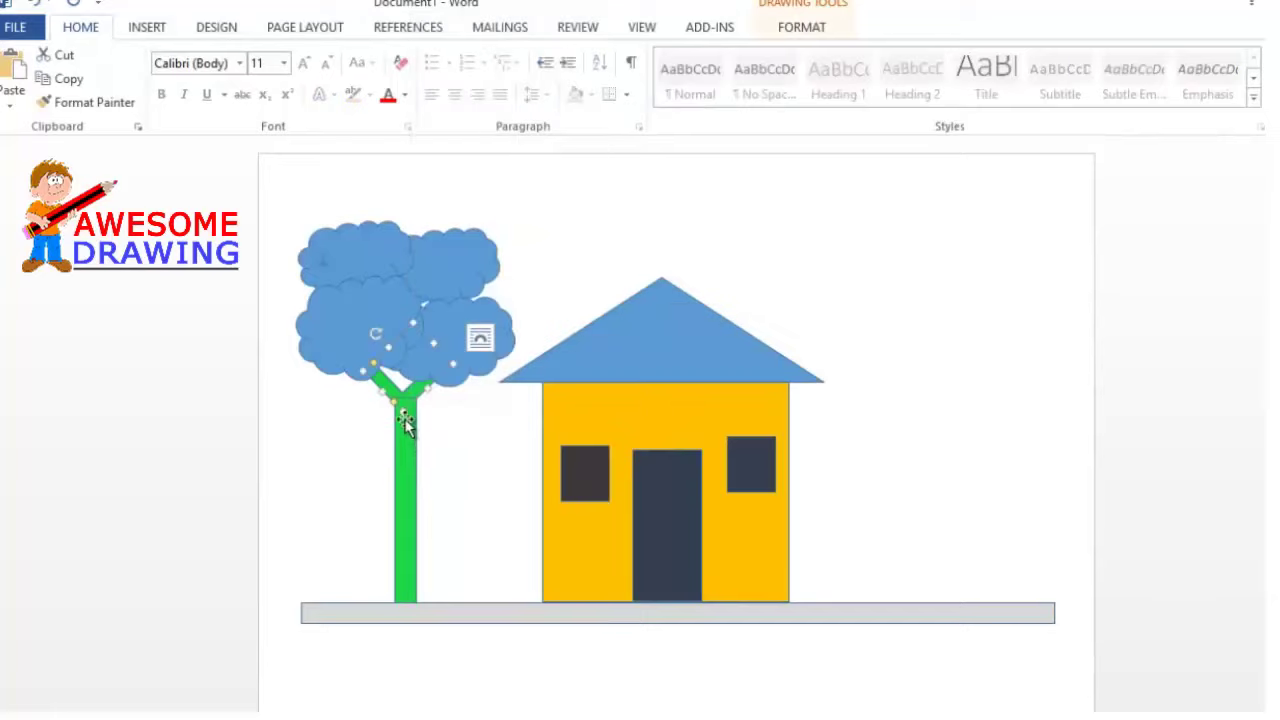
# Nudge the trunk slightly up and left and widen the lower-right cloud
pyautogui.click(404, 455)
pyautogui.moveTo(399, 400); pyautogui.dragTo(389, 388)
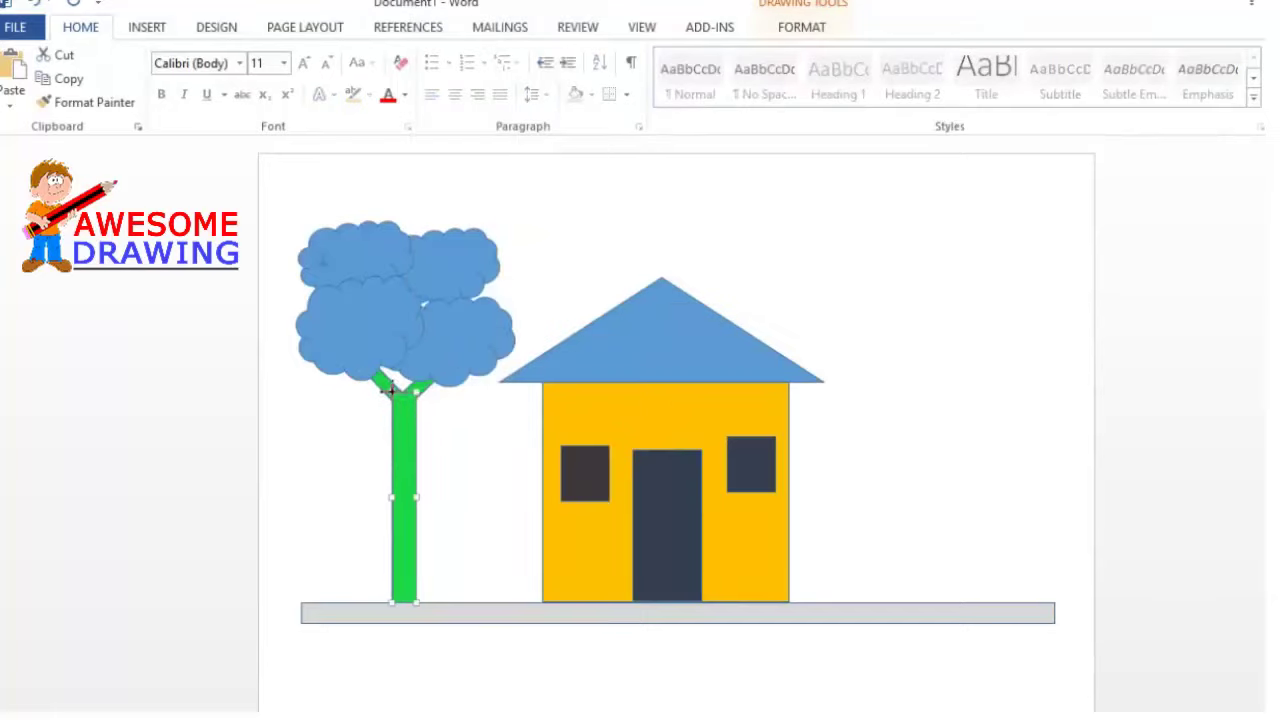
pyautogui.click(508, 448)
pyautogui.click(457, 366)
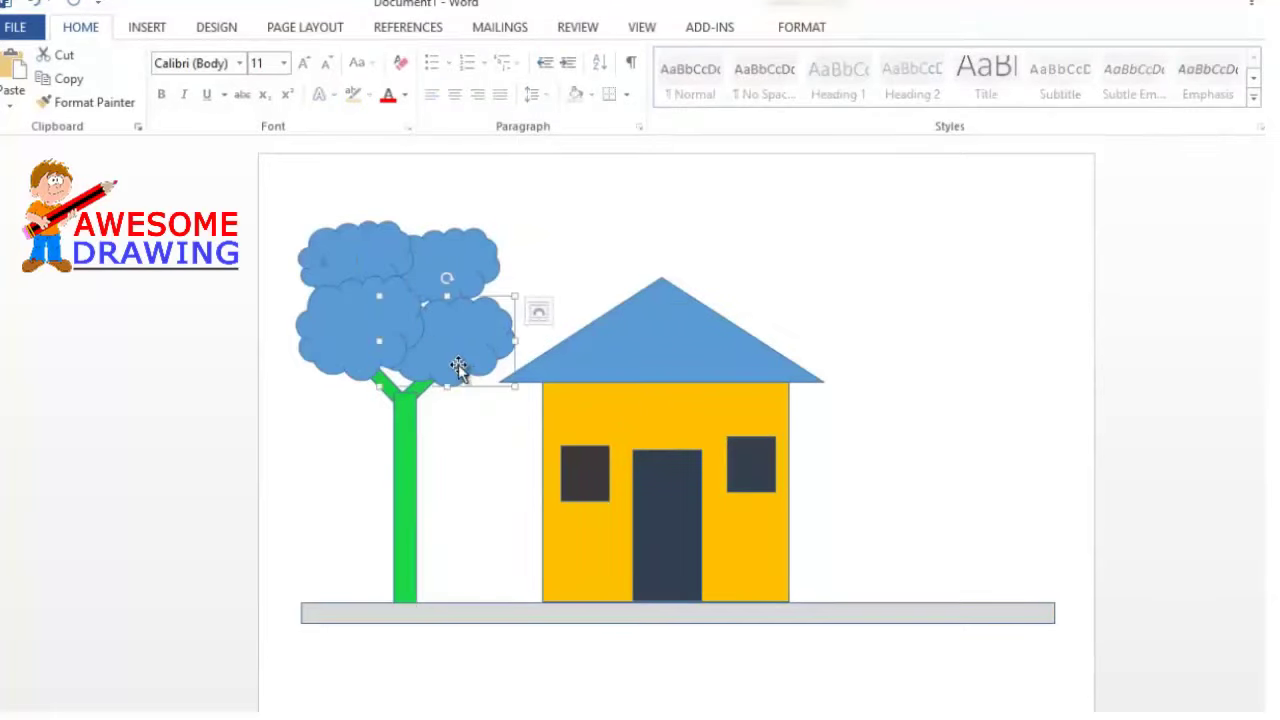
pyautogui.moveTo(514, 341); pyautogui.dragTo(528, 341)
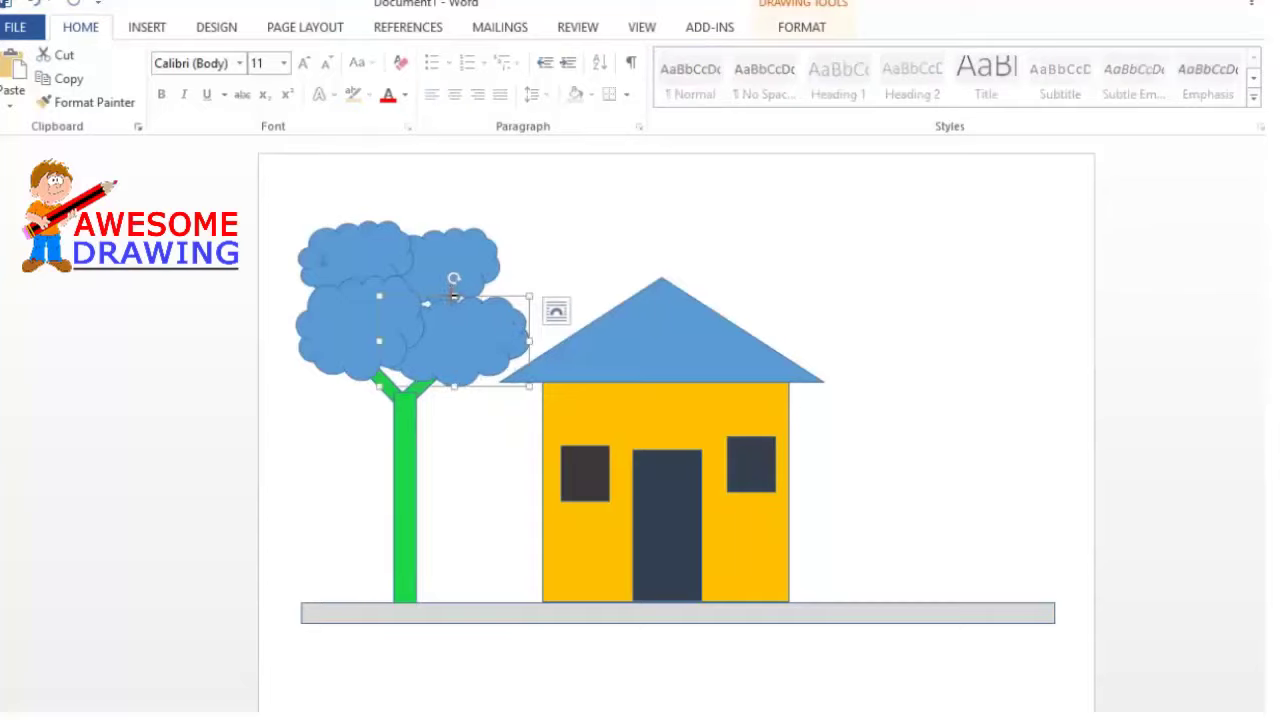
pyautogui.click(443, 211)
# Move the top-right cloud up and right; make the top-left cloud taller and nudge it right
pyautogui.click(443, 266)
pyautogui.click(442, 214)
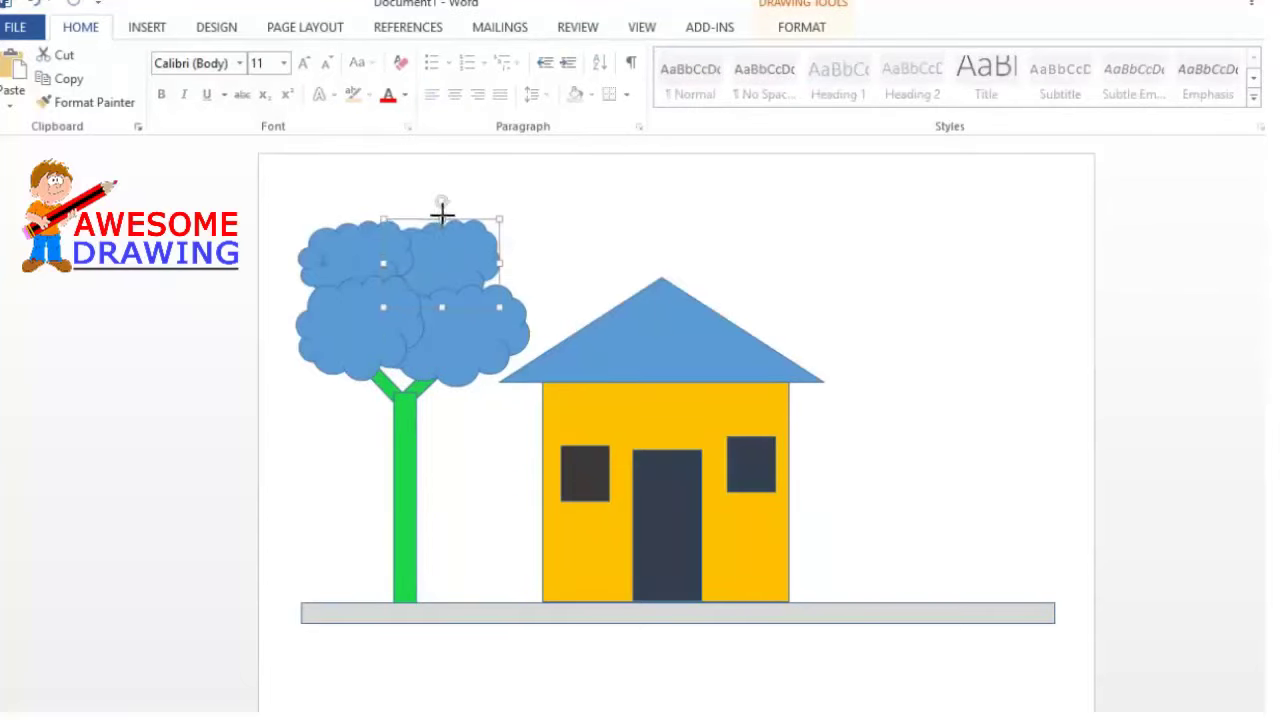
pyautogui.moveTo(467, 249); pyautogui.dragTo(480, 237)
pyautogui.click(355, 217)
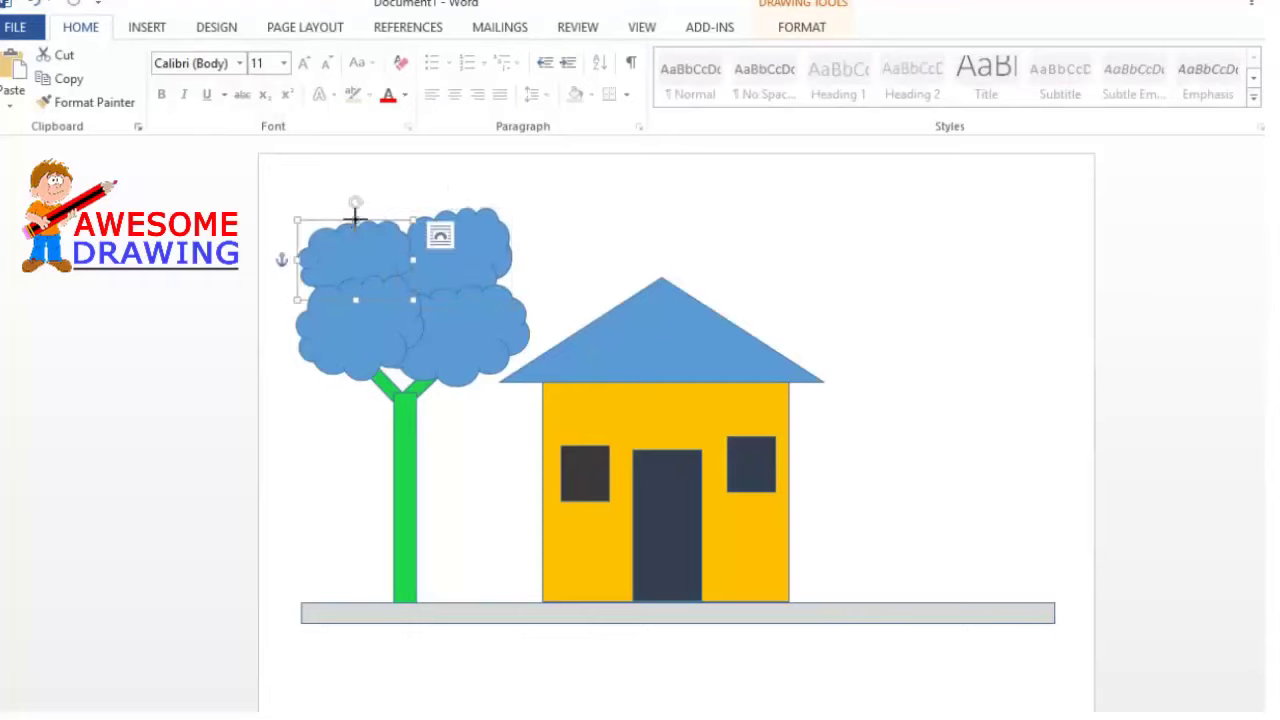
pyautogui.moveTo(355, 217); pyautogui.dragTo(355, 212)
pyautogui.moveTo(297, 258); pyautogui.dragTo(301, 258)
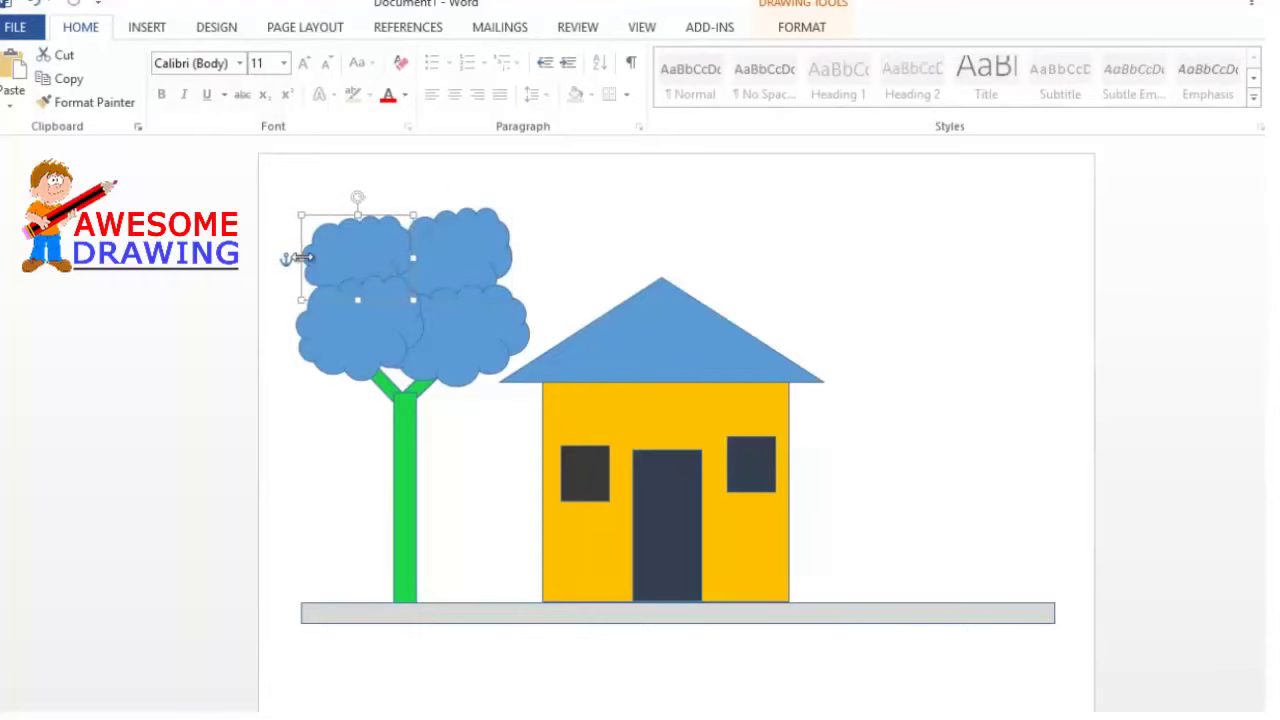
pyautogui.click(147, 27)
# Add another cloud above the tree, set it Behind Text and nudge it onto the canopy
pyautogui.click(267, 92)
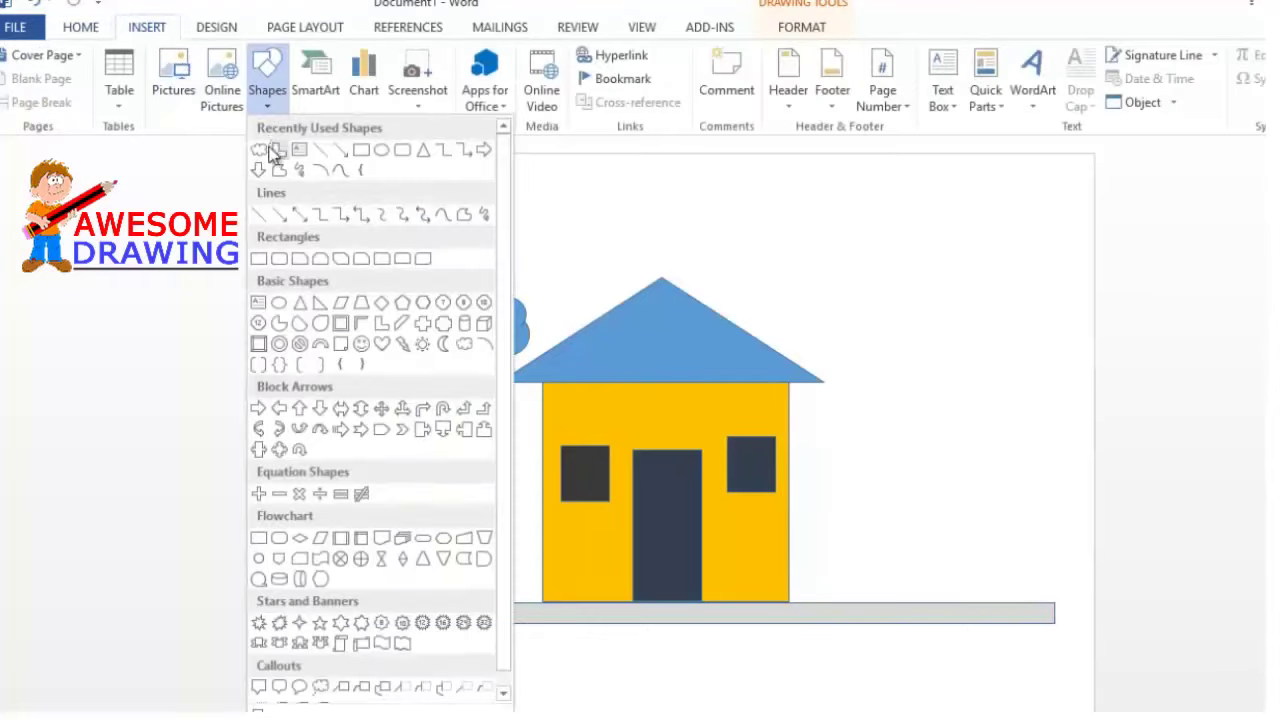
pyautogui.click(268, 150)
pyautogui.moveTo(334, 182); pyautogui.dragTo(460, 270)
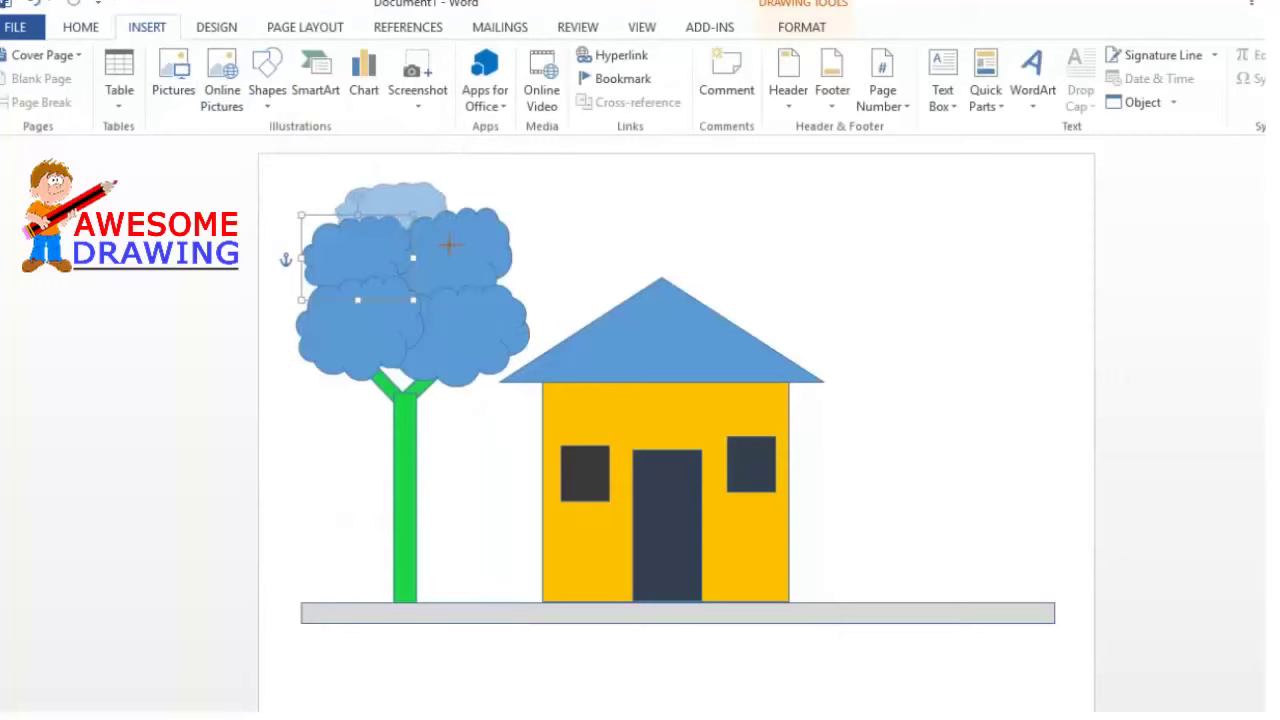
pyautogui.rightClick(384, 213)
pyautogui.moveTo(446, 511)
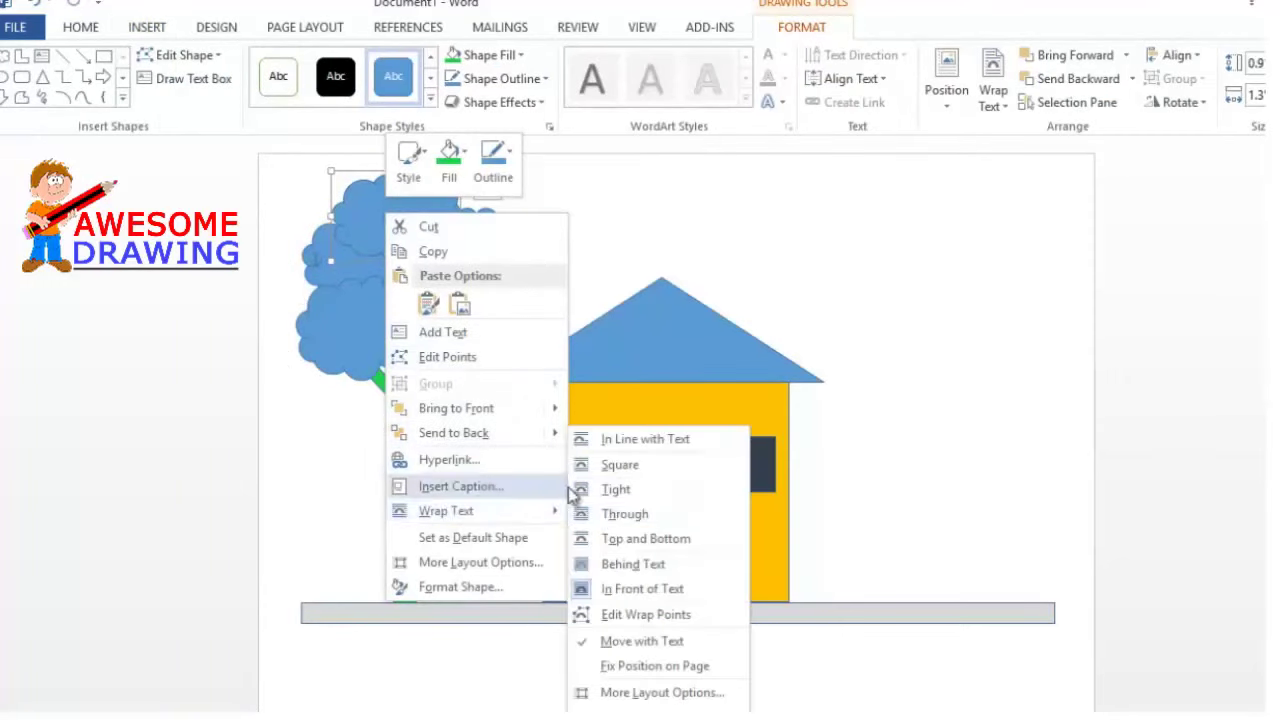
pyautogui.click(626, 563)
pyautogui.moveTo(336, 213); pyautogui.dragTo(380, 197)
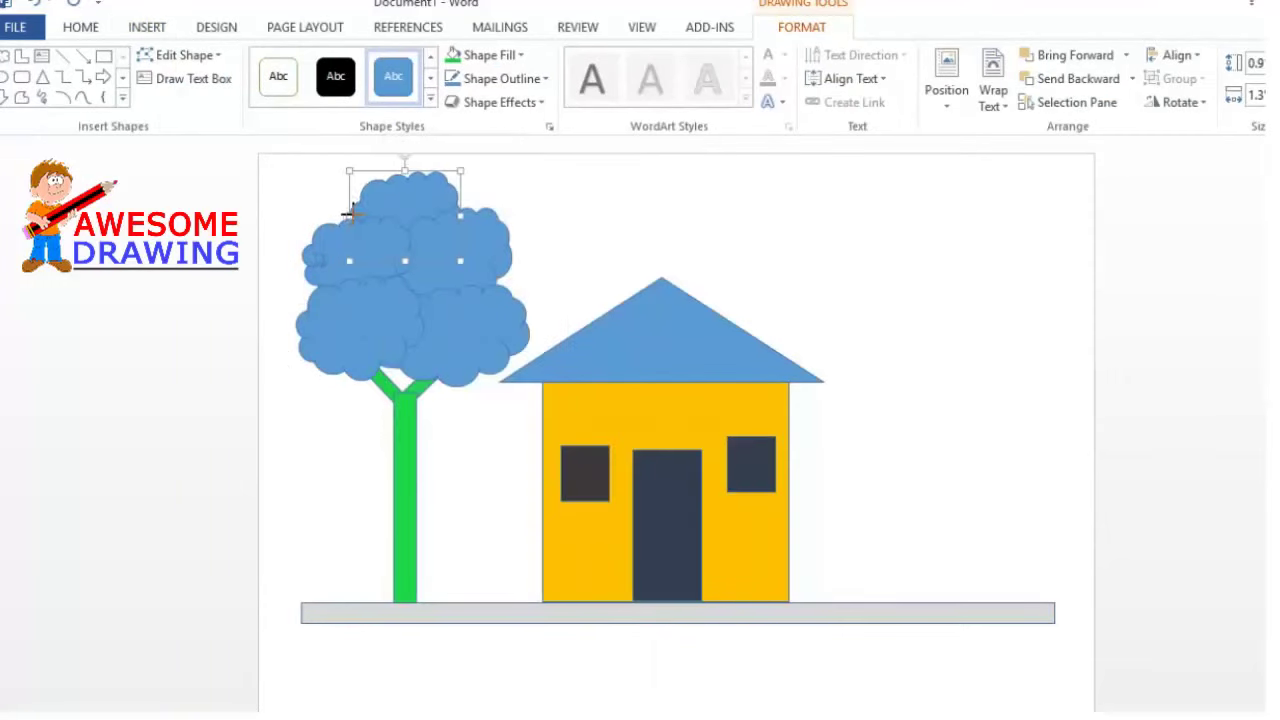
# Stretch the lower-left cloud taller, shift the top cloud up-left and the lower-left cloud left
pyautogui.click(385, 384)
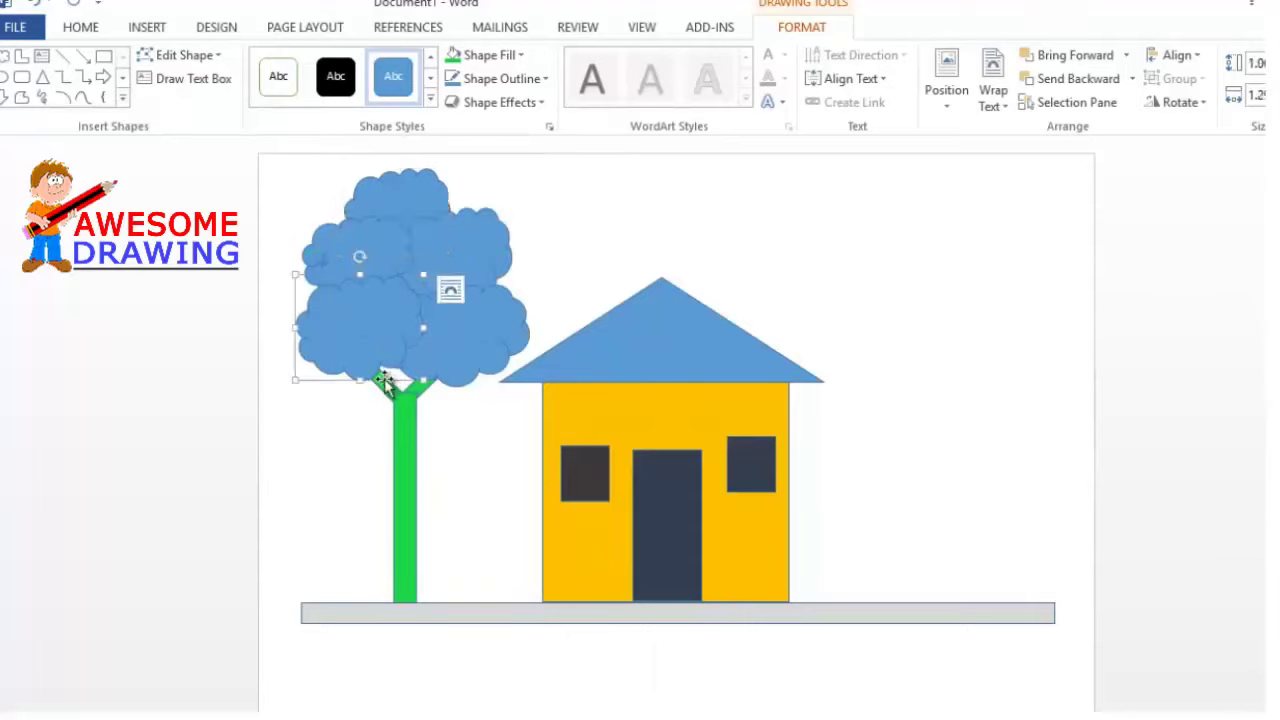
pyautogui.moveTo(361, 382); pyautogui.dragTo(361, 390)
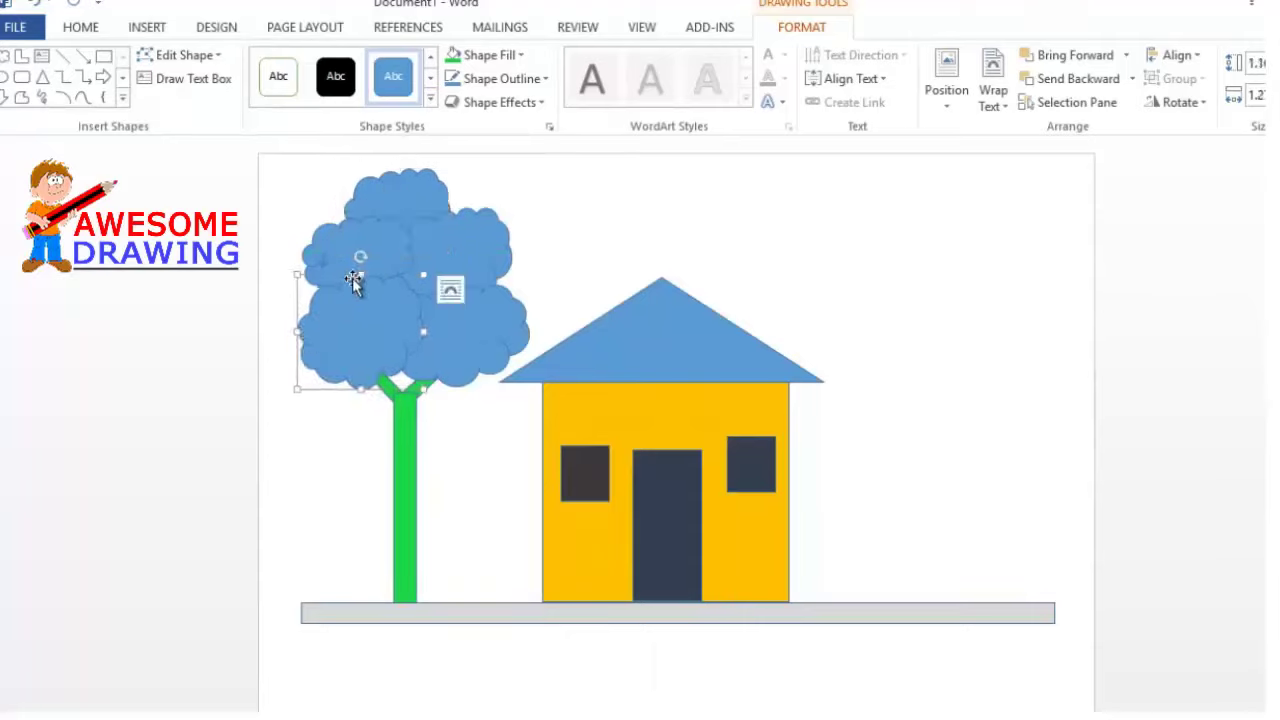
pyautogui.moveTo(357, 277); pyautogui.dragTo(345, 262)
pyautogui.click(357, 198)
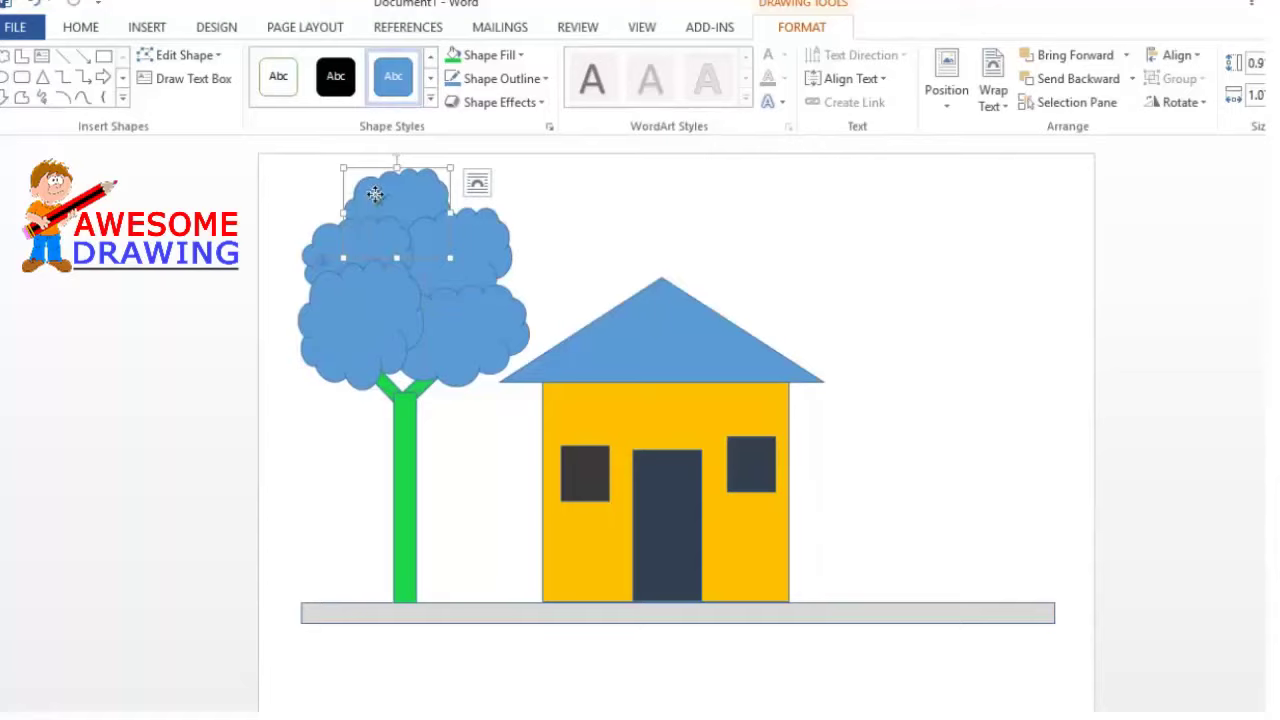
pyautogui.moveTo(375, 194); pyautogui.dragTo(333, 204)
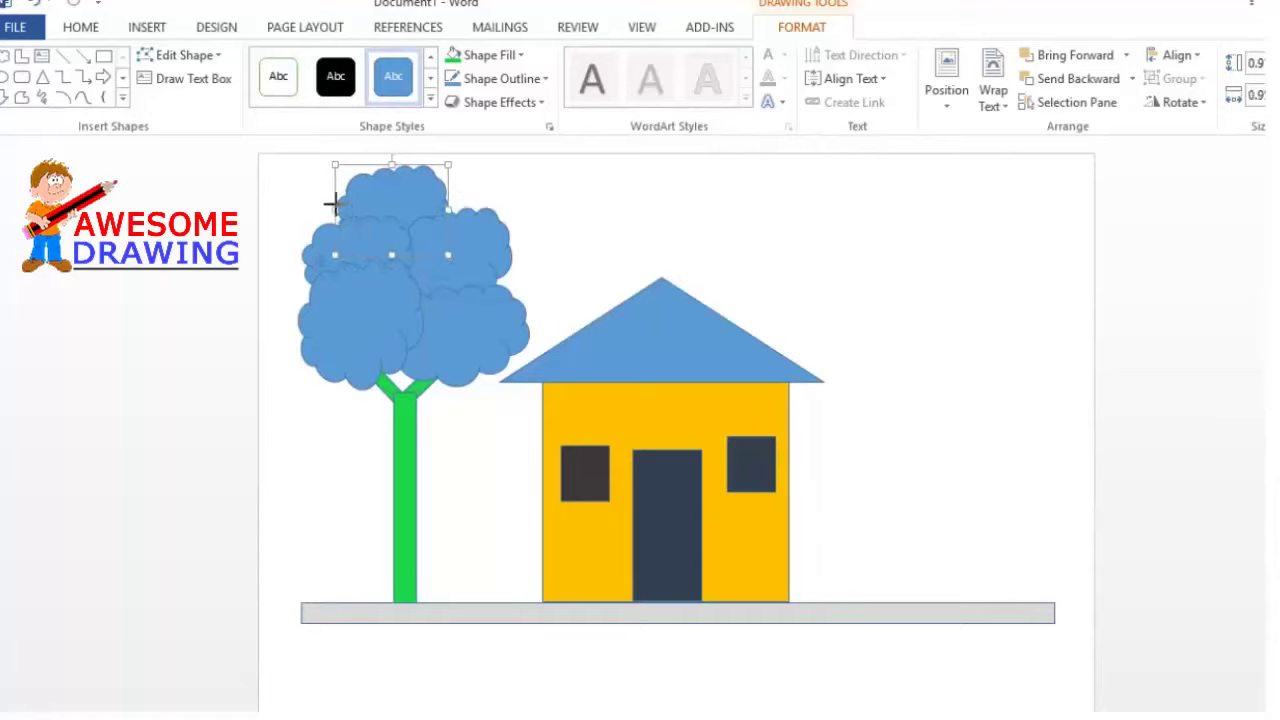
pyautogui.moveTo(405, 348); pyautogui.dragTo(393, 348)
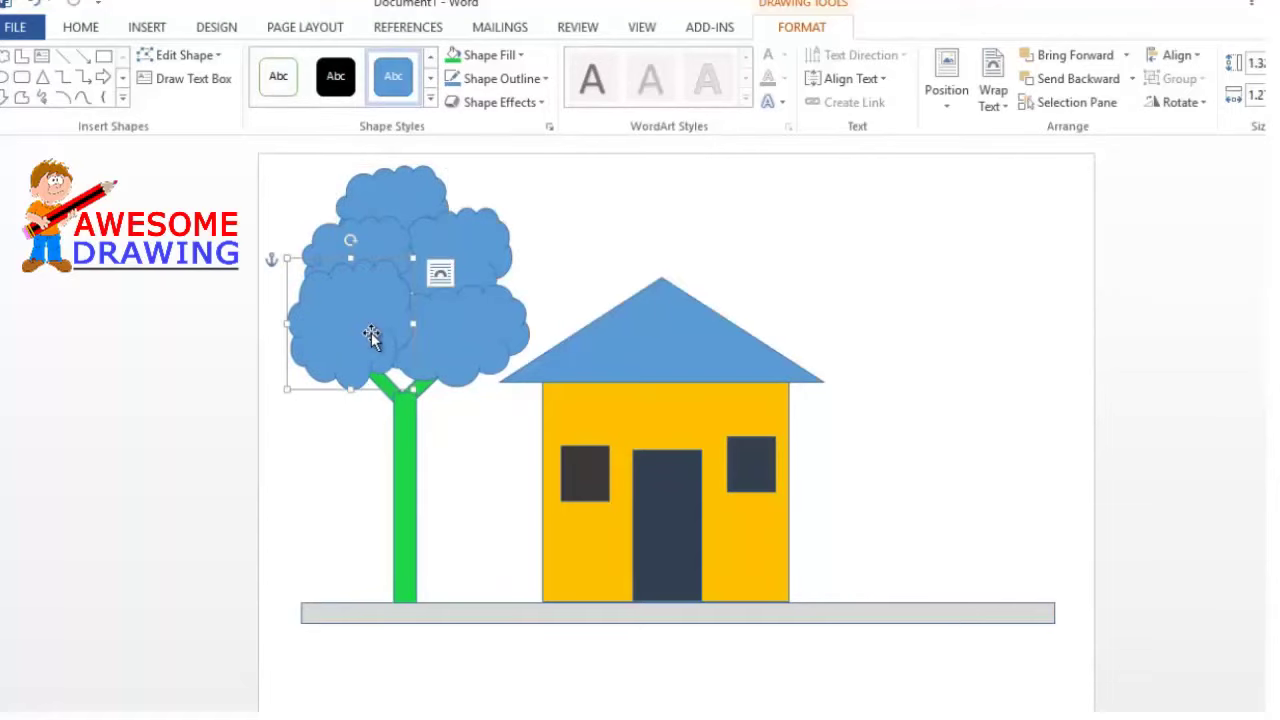
# Fill the lower-left cloud green and the lower-right cloud with a theme green
pyautogui.click(524, 54)
pyautogui.click(545, 221)
pyautogui.click(450, 342)
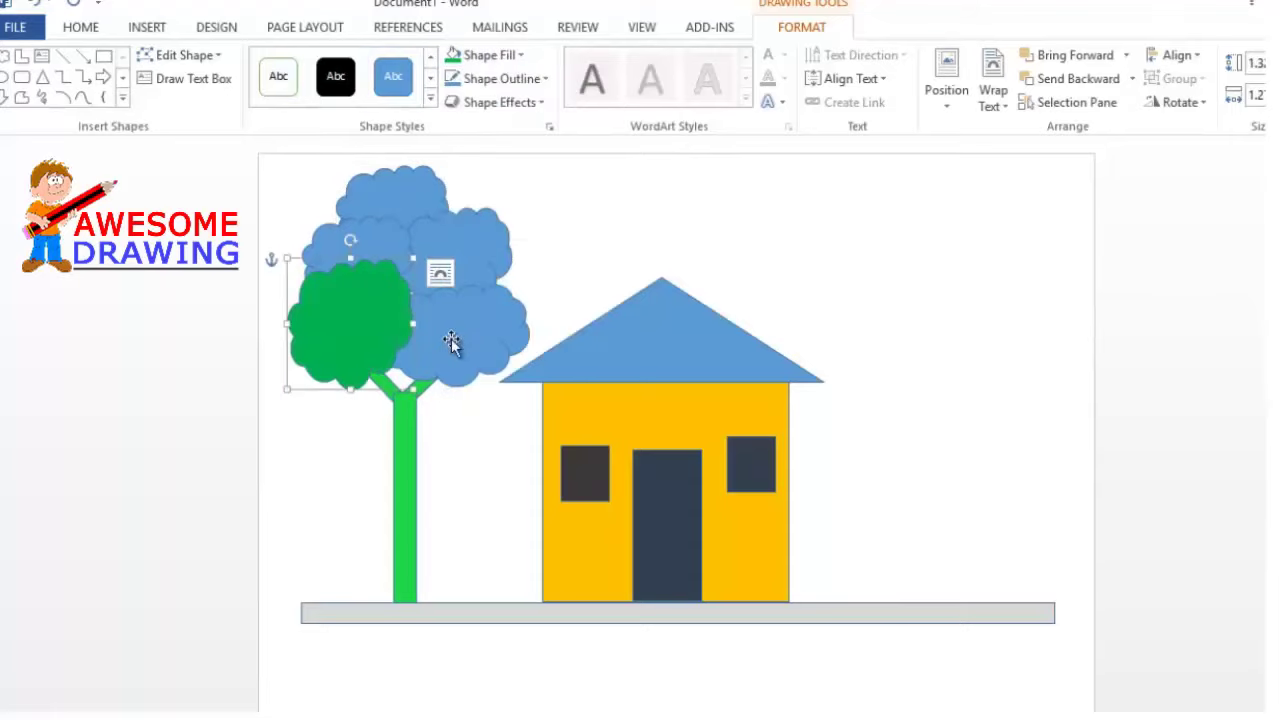
pyautogui.click(521, 56)
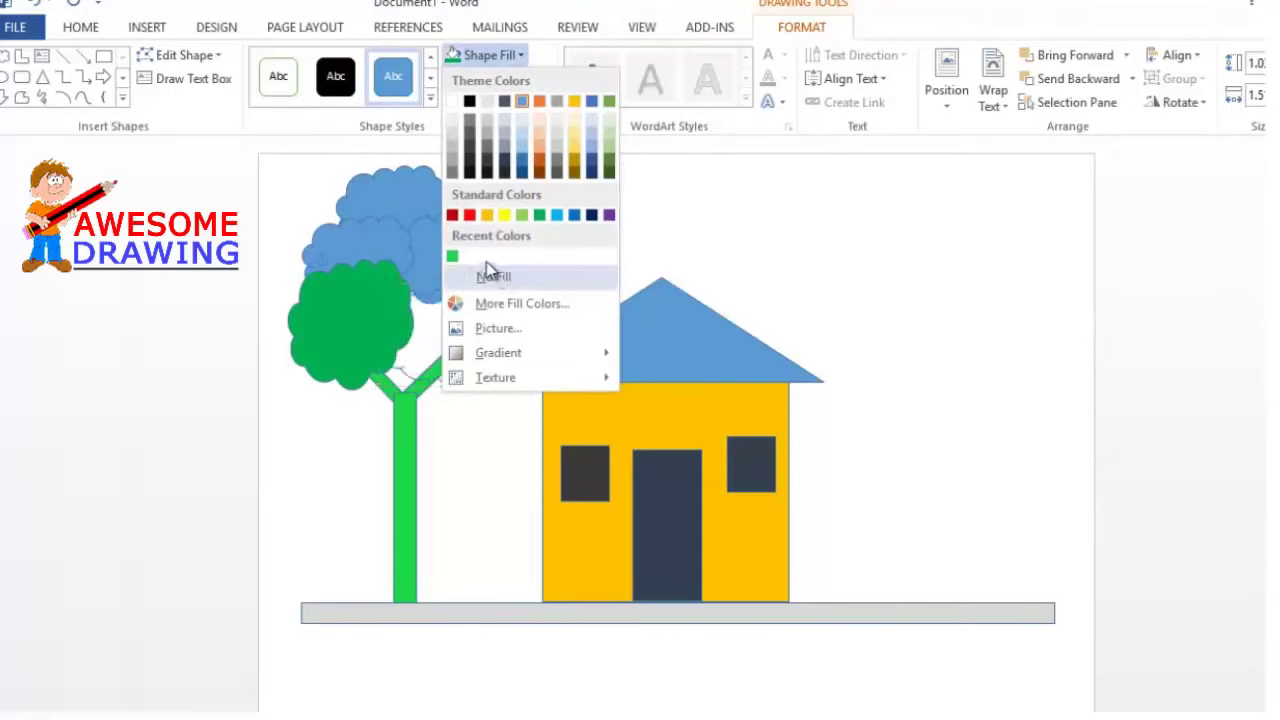
pyautogui.click(607, 98)
# Give two more blue clouds custom bright and lighter greens from the colour picker
pyautogui.click(500, 201)
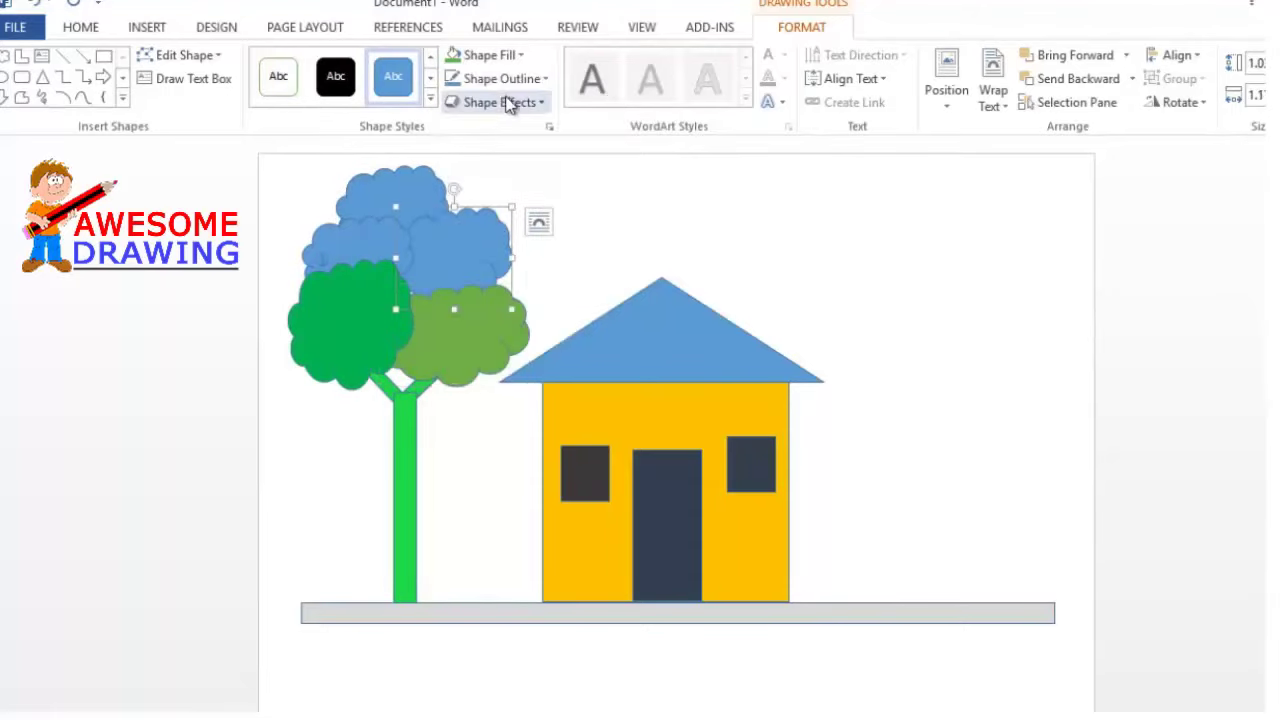
pyautogui.click(520, 55)
pyautogui.click(508, 305)
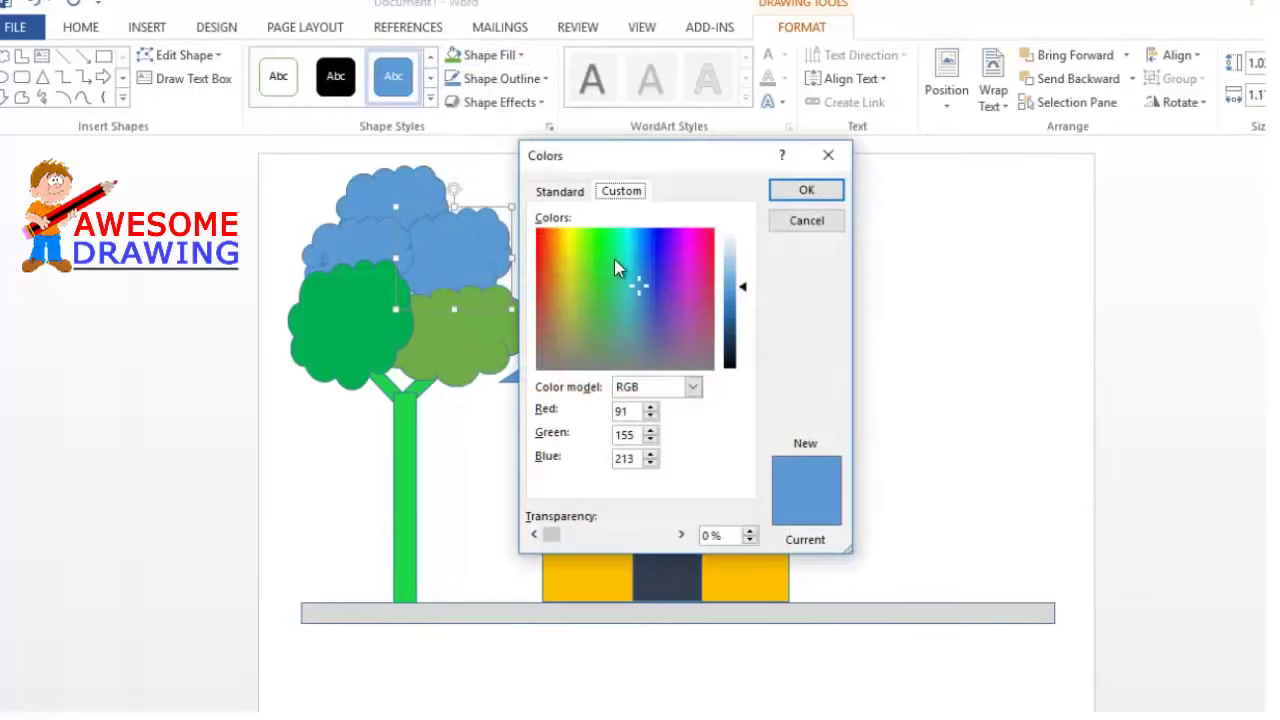
pyautogui.moveTo(610, 255); pyautogui.dragTo(586, 232)
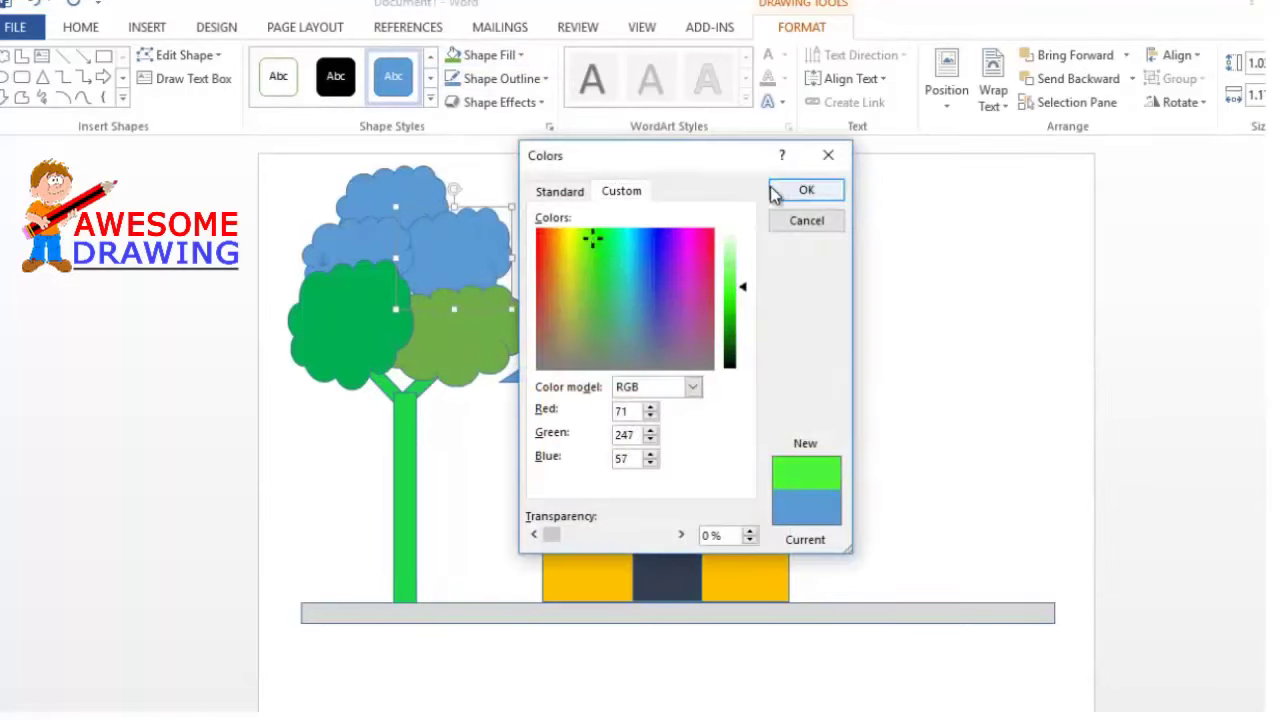
pyautogui.click(806, 190)
pyautogui.click(345, 235)
pyautogui.click(490, 55)
pyautogui.click(505, 302)
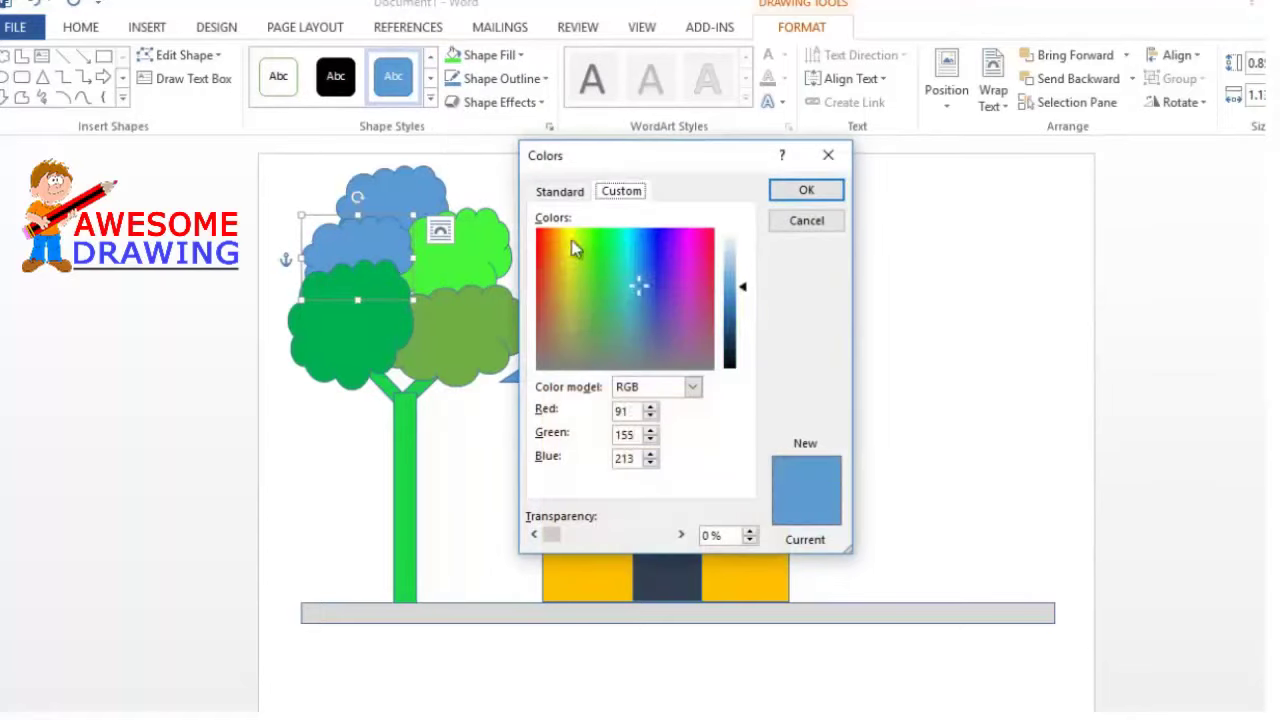
pyautogui.click(597, 243)
pyautogui.click(588, 256)
pyautogui.click(775, 193)
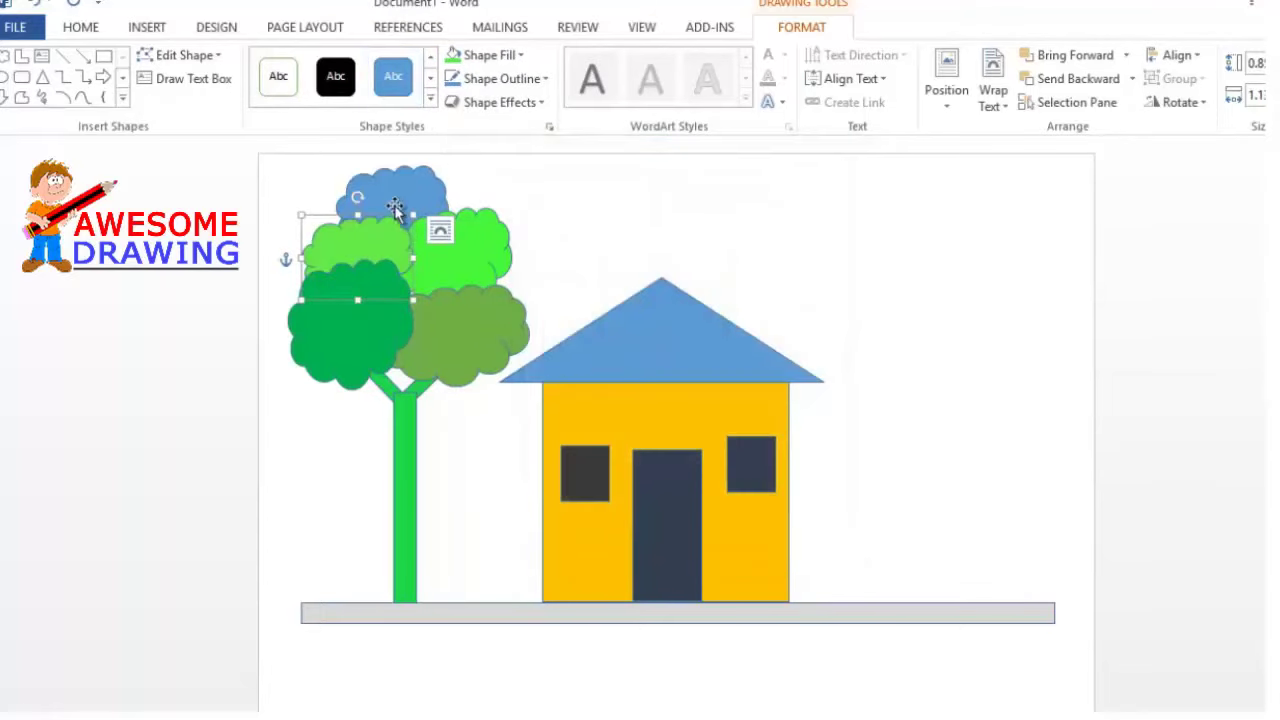
# Fill the top cloud with a recent green, then select the trunk for recolouring
pyautogui.click(398, 200)
pyautogui.click(514, 55)
pyautogui.click(475, 256)
pyautogui.click(401, 413)
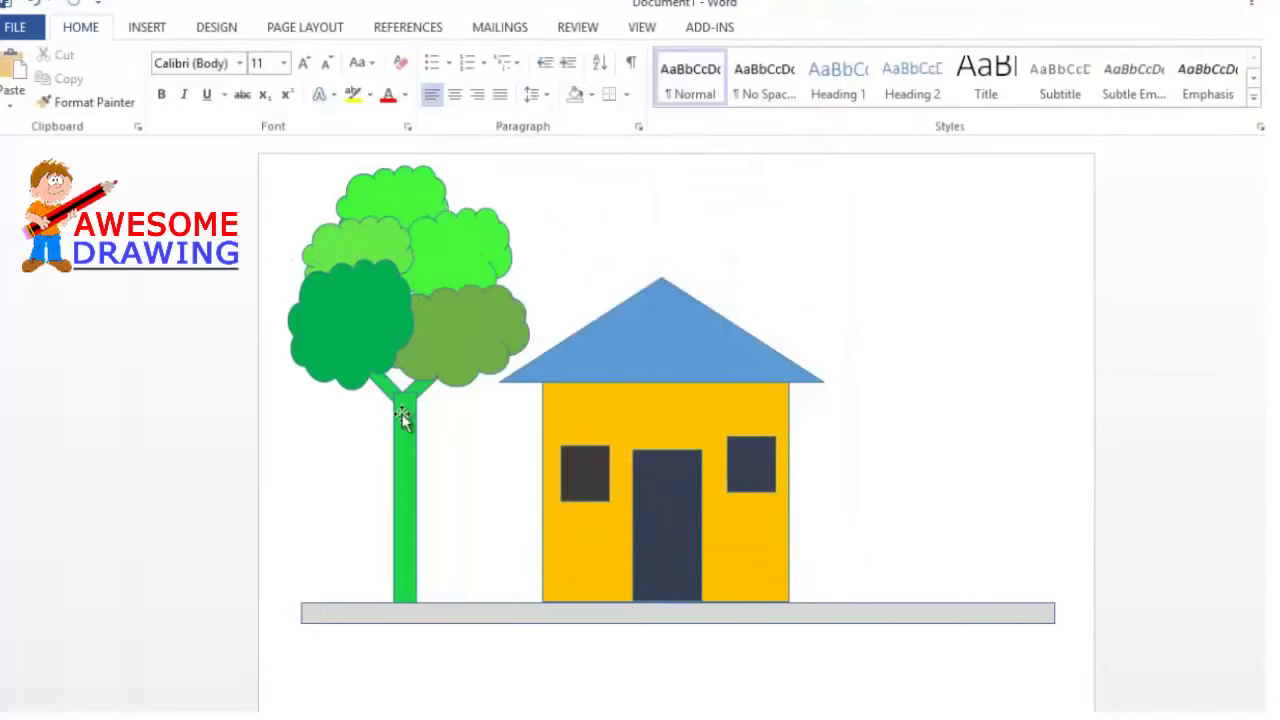
pyautogui.click(514, 55)
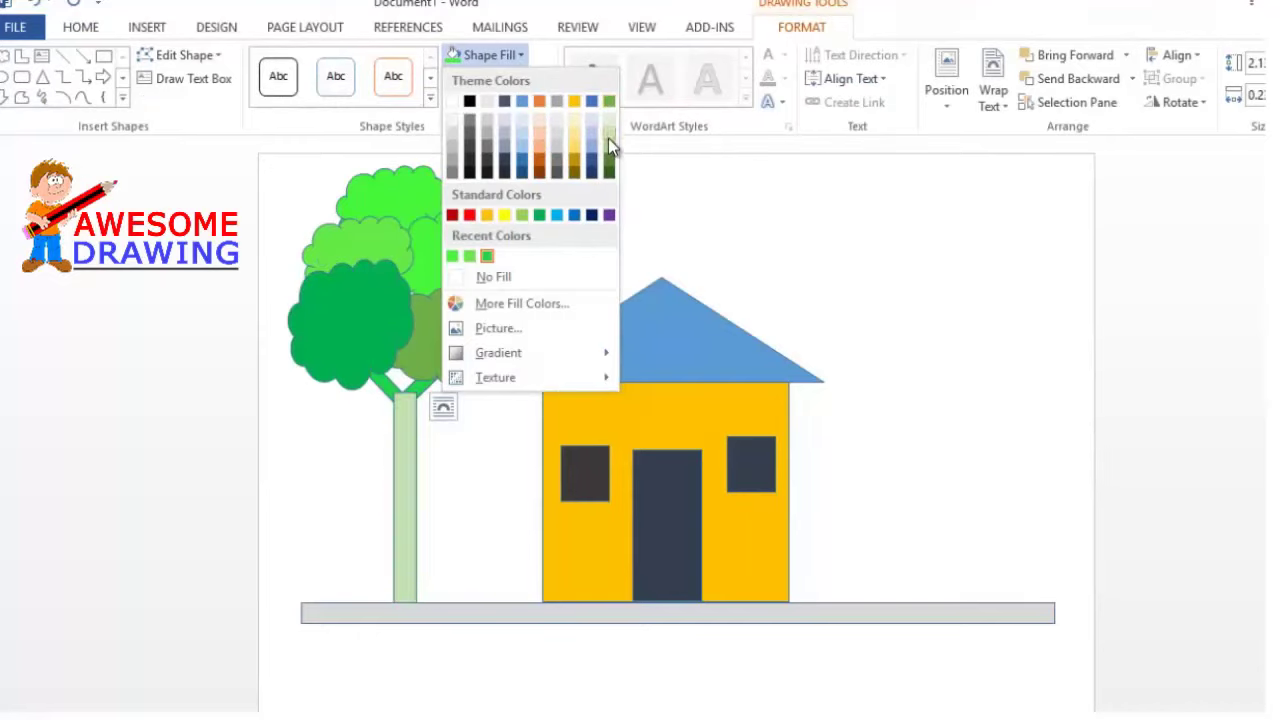
# Keep the trunk bright green, then fill the gray ground strip with blue
pyautogui.click(770, 263)
pyautogui.click(456, 484)
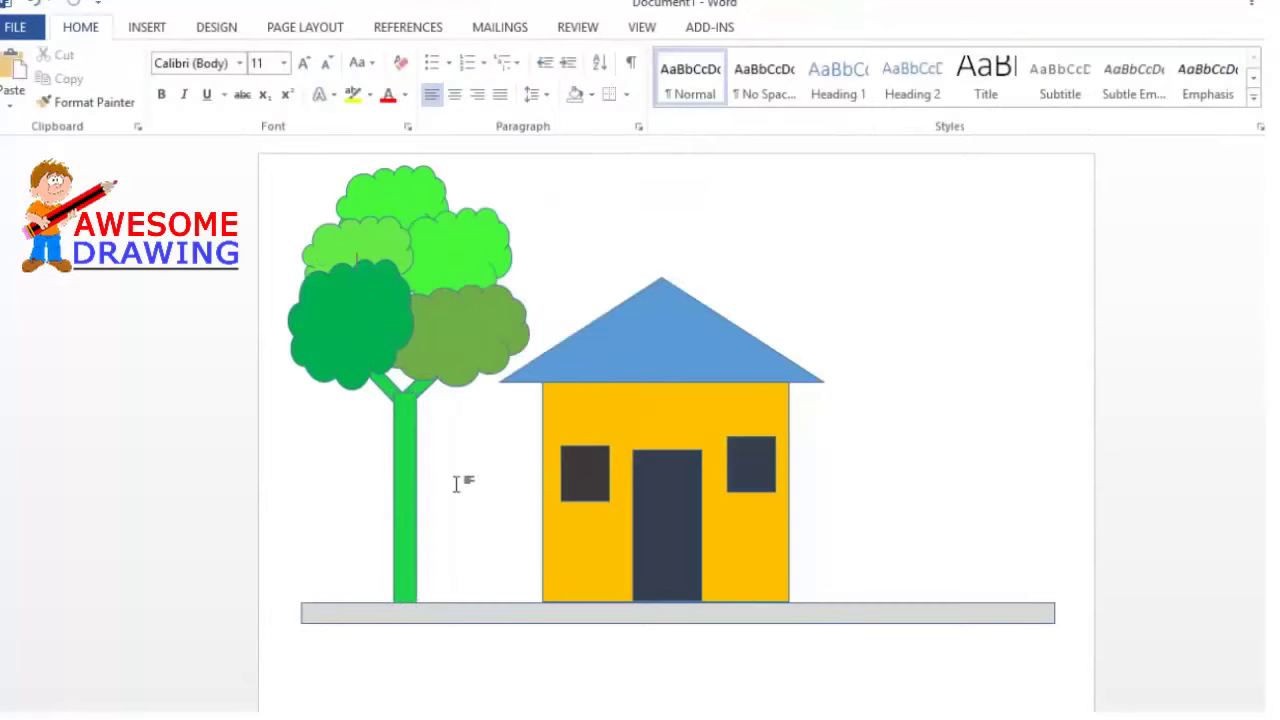
pyautogui.click(436, 612)
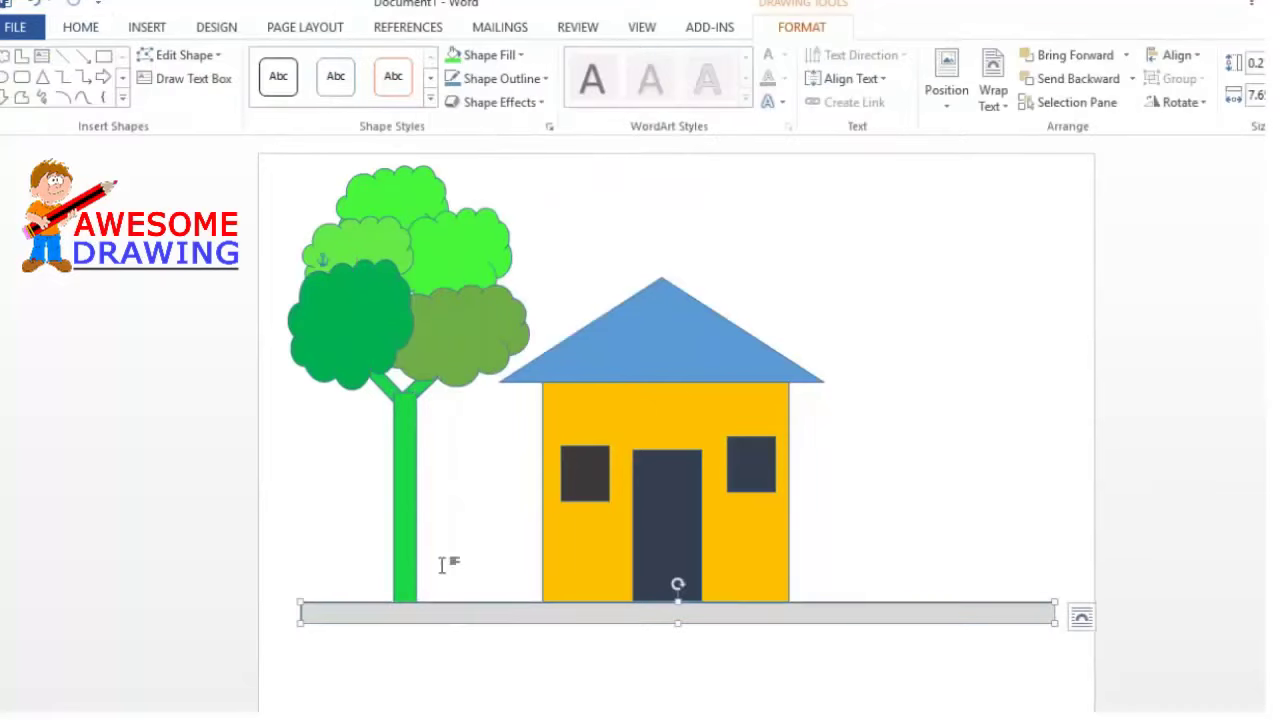
pyautogui.click(525, 55)
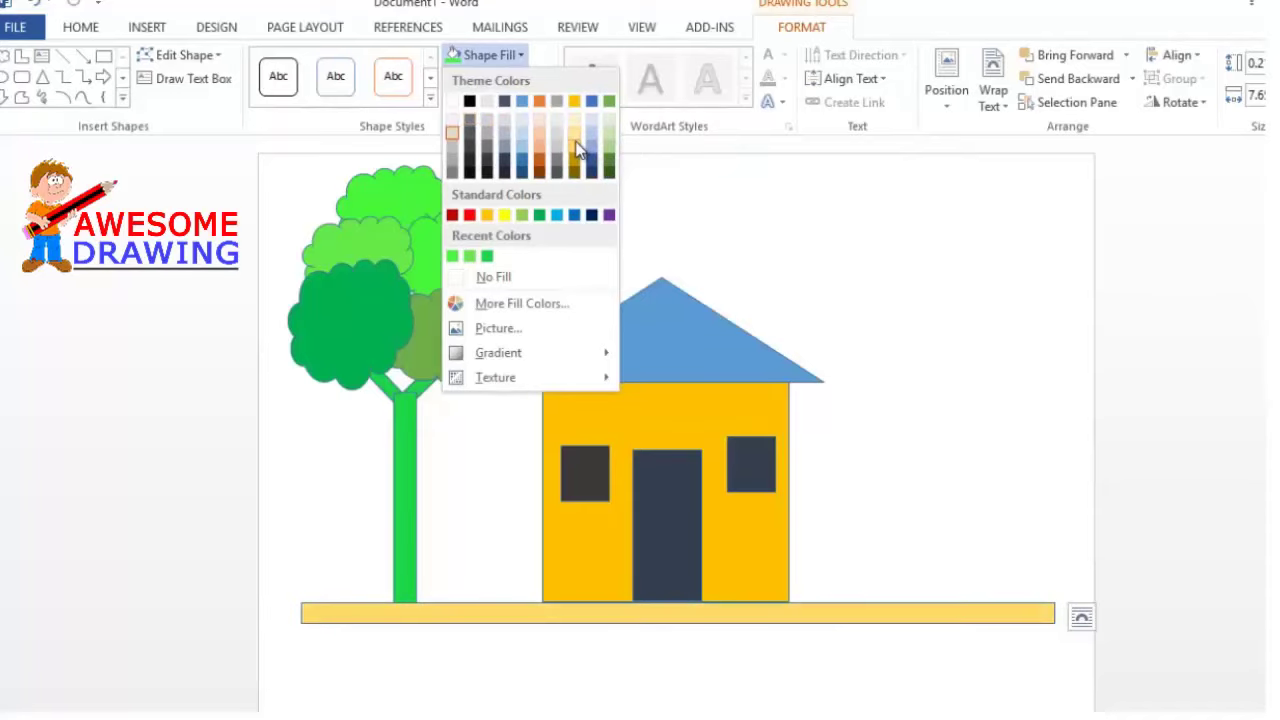
pyautogui.click(590, 160)
pyautogui.click(928, 296)
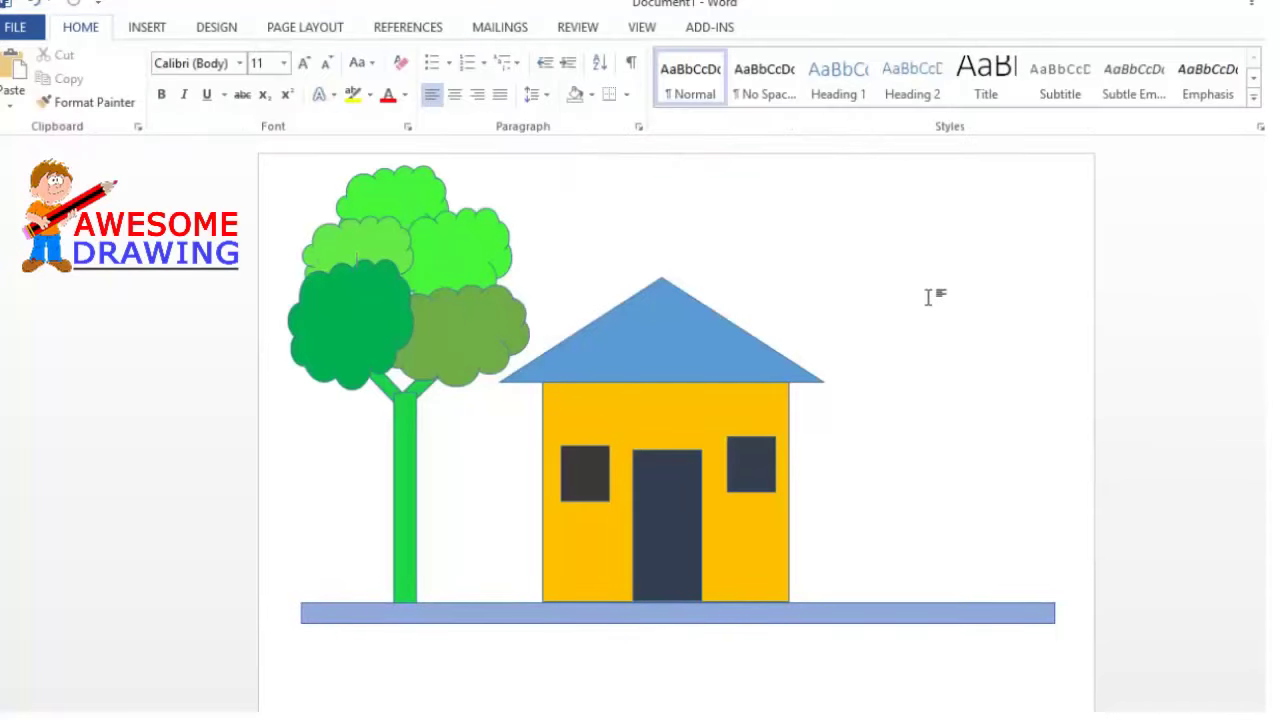
# Draw a vertical line on the ground right of the house
pyautogui.click(147, 27)
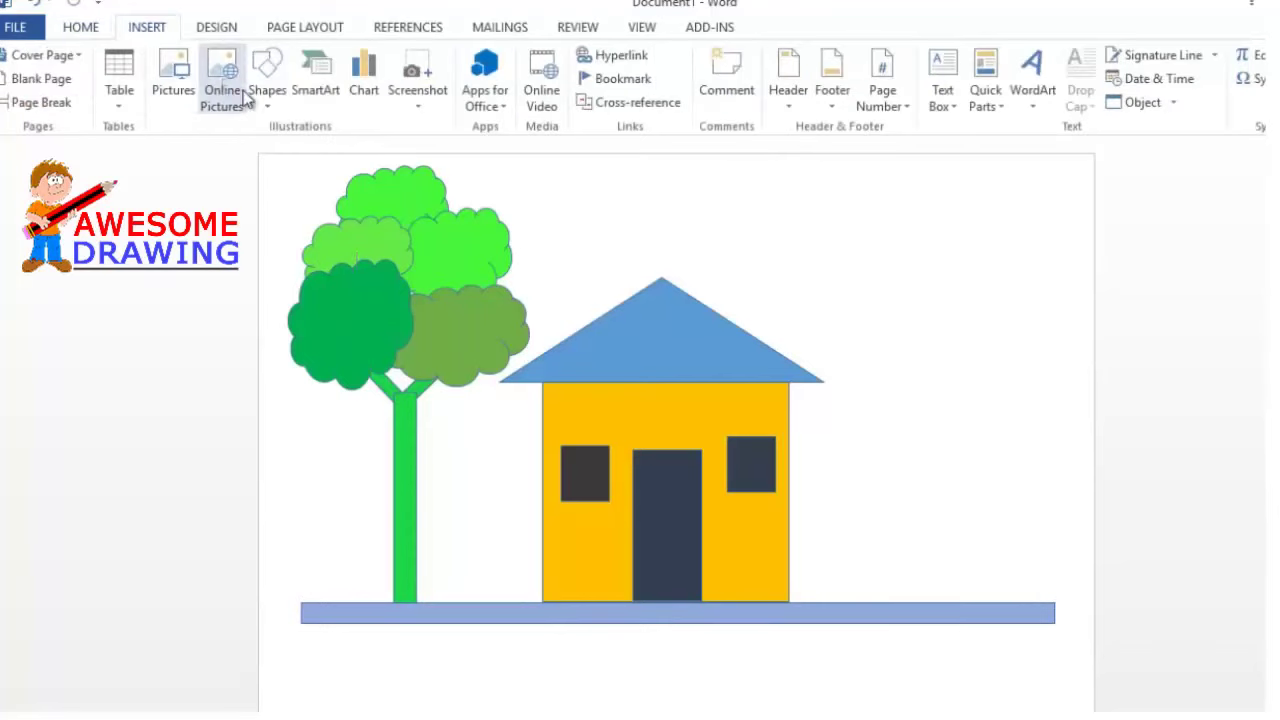
pyautogui.click(270, 75)
pyautogui.click(329, 163)
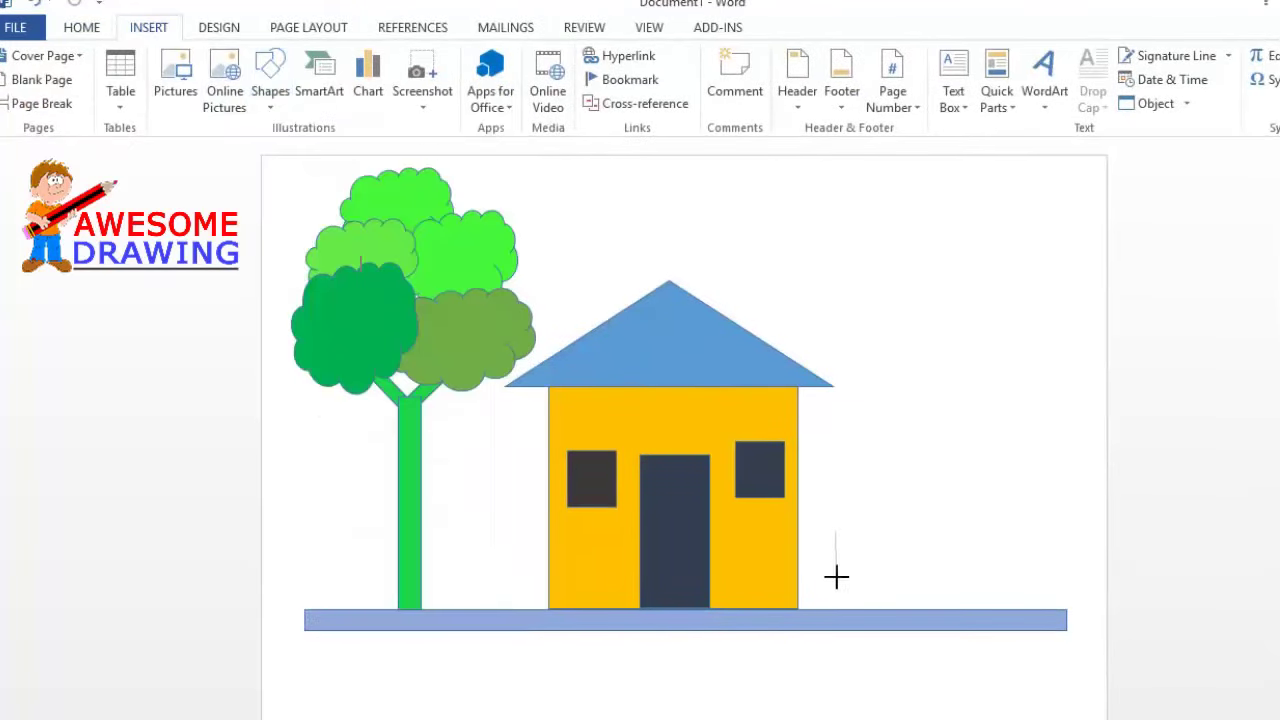
pyautogui.moveTo(836, 532); pyautogui.dragTo(837, 614)
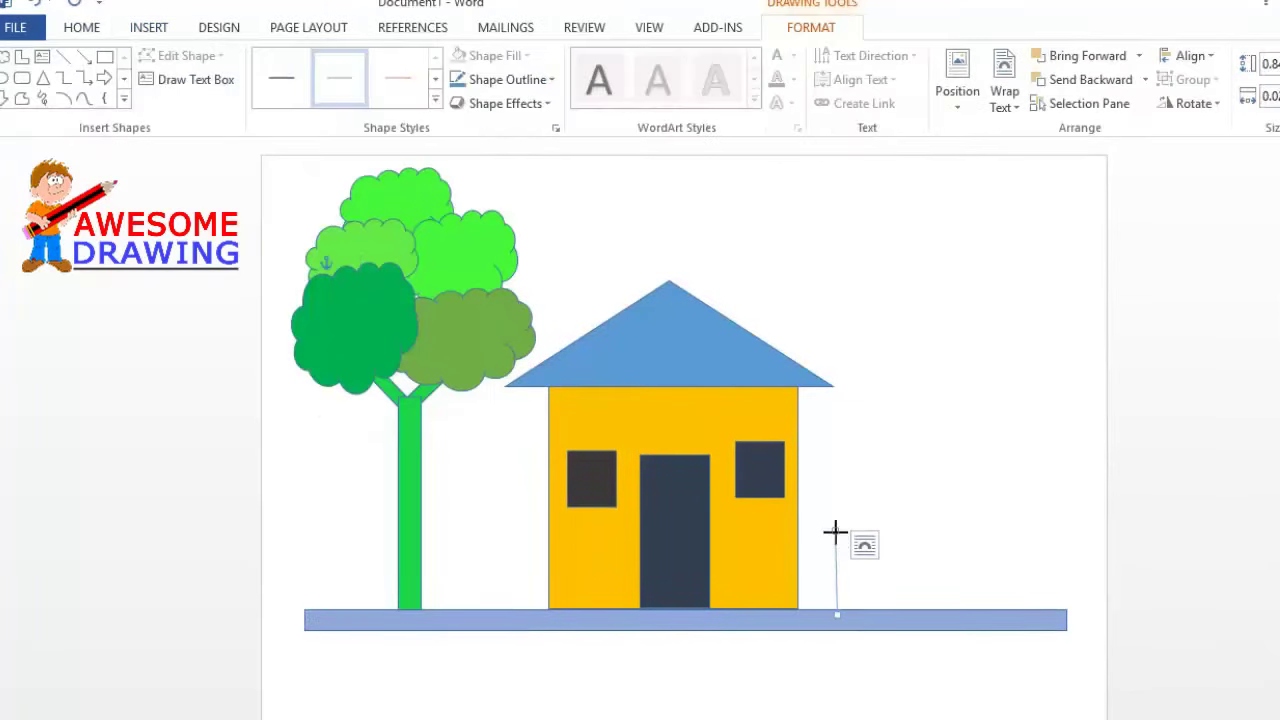
# Make the line a 4½ pt black post and lengthen it upward
pyautogui.click(550, 80)
pyautogui.moveTo(520, 356)
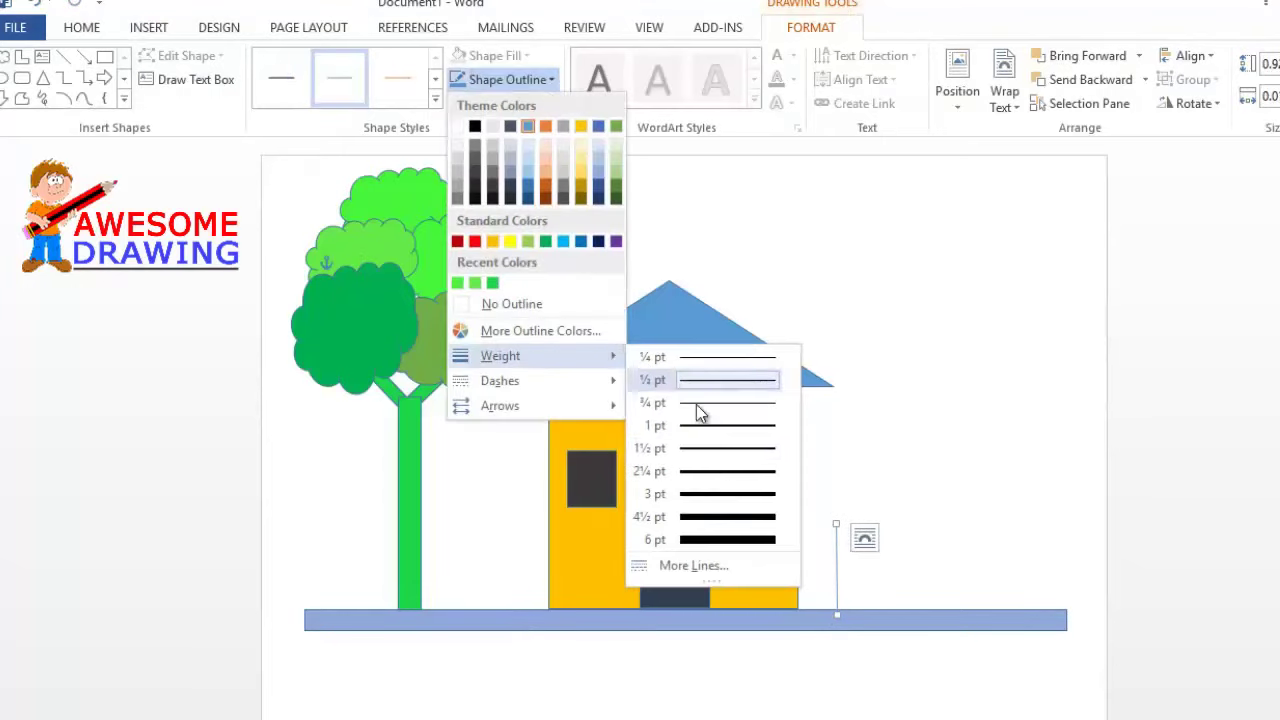
pyautogui.click(728, 517)
pyautogui.click(550, 80)
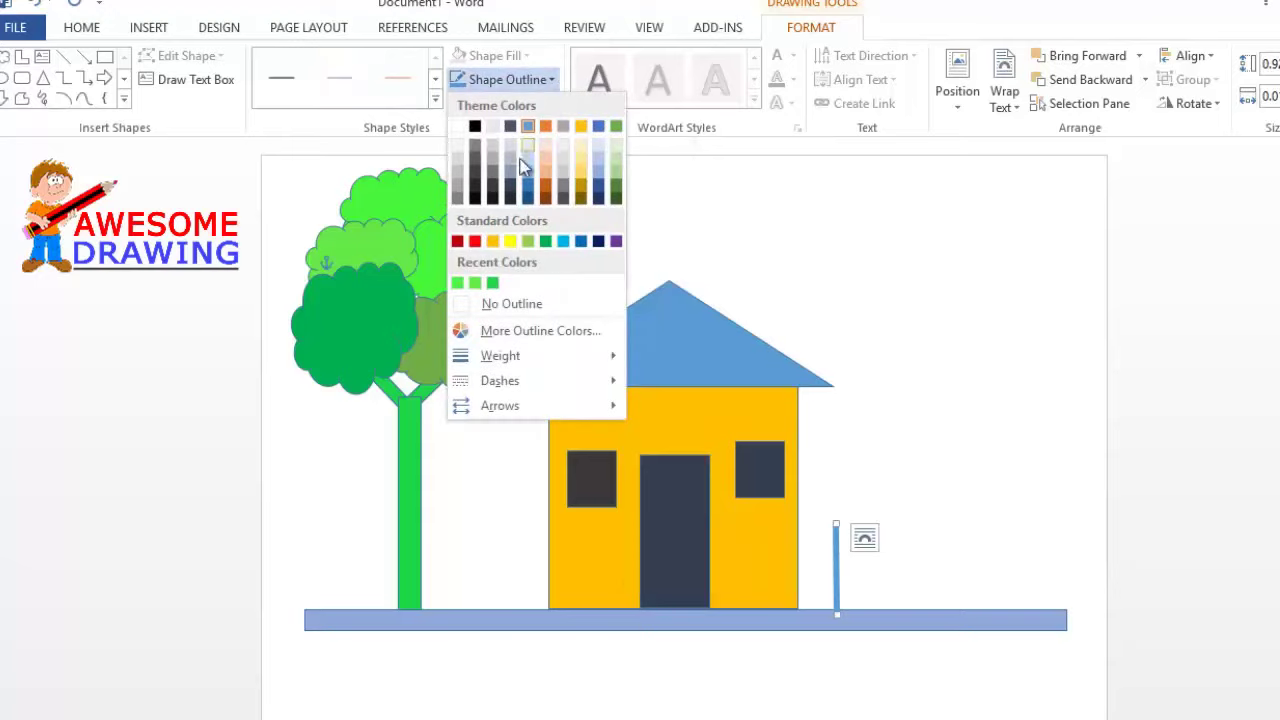
pyautogui.click(476, 127)
pyautogui.moveTo(836, 518); pyautogui.dragTo(836, 494)
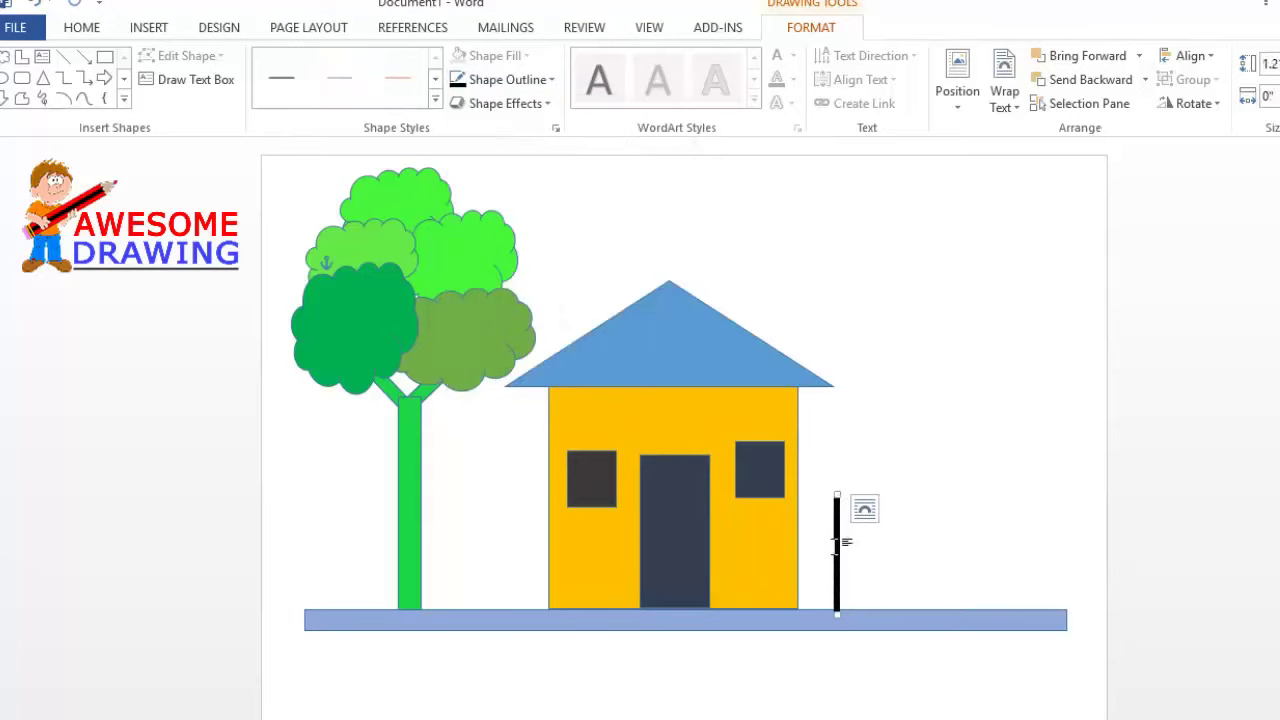
pyautogui.moveTo(836, 555); pyautogui.dragTo(847, 551)
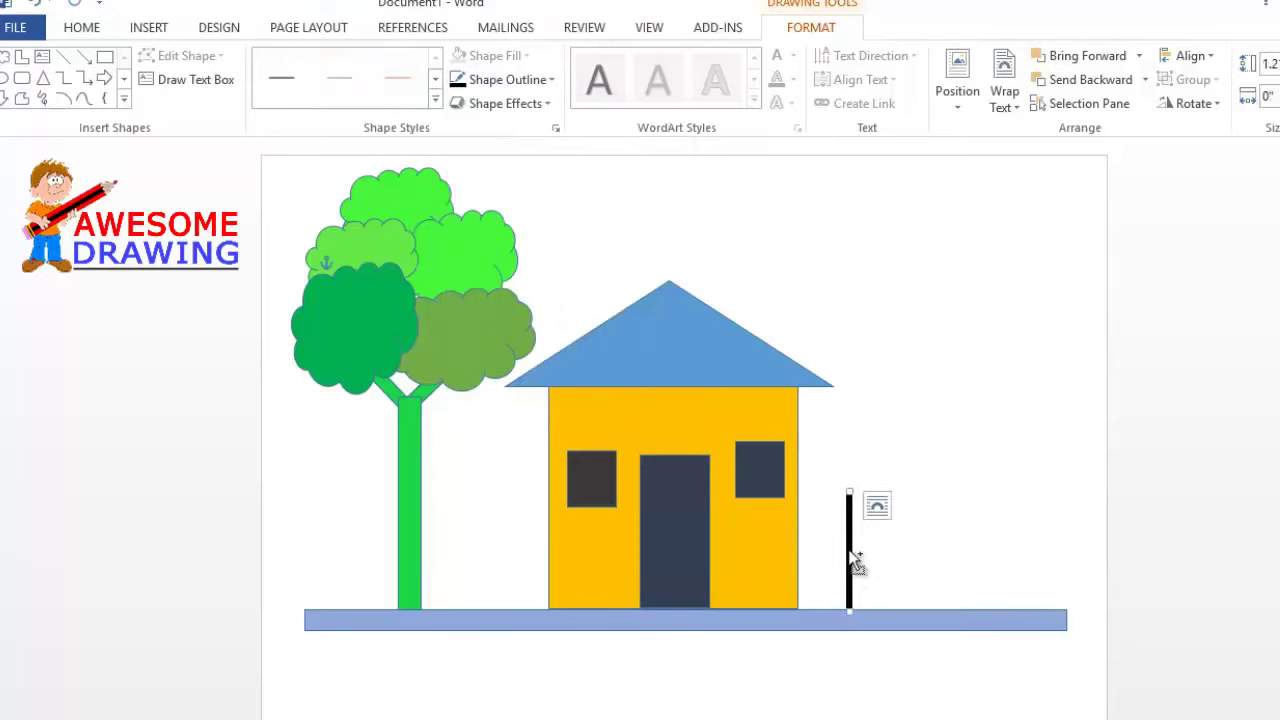
# Duplicate the post into a fence row and raise the low posts level
pyautogui.hotkey('ctrl', 'd')
pyautogui.hotkey('ctrl', 'd')
pyautogui.hotkey('ctrl', 'd')
pyautogui.hotkey('ctrl', 'd')
pyautogui.hotkey('ctrl', 'd')
pyautogui.hotkey('ctrl', 'd')
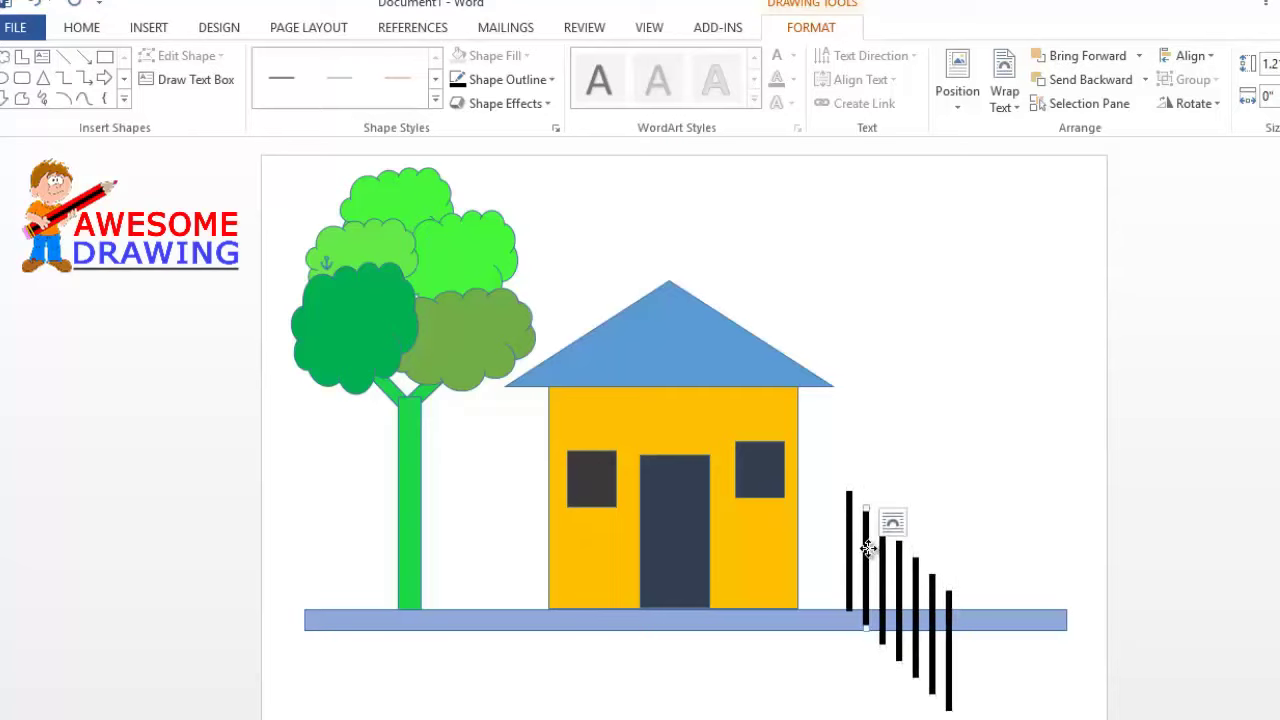
pyautogui.moveTo(868, 547); pyautogui.dragTo(889, 519)
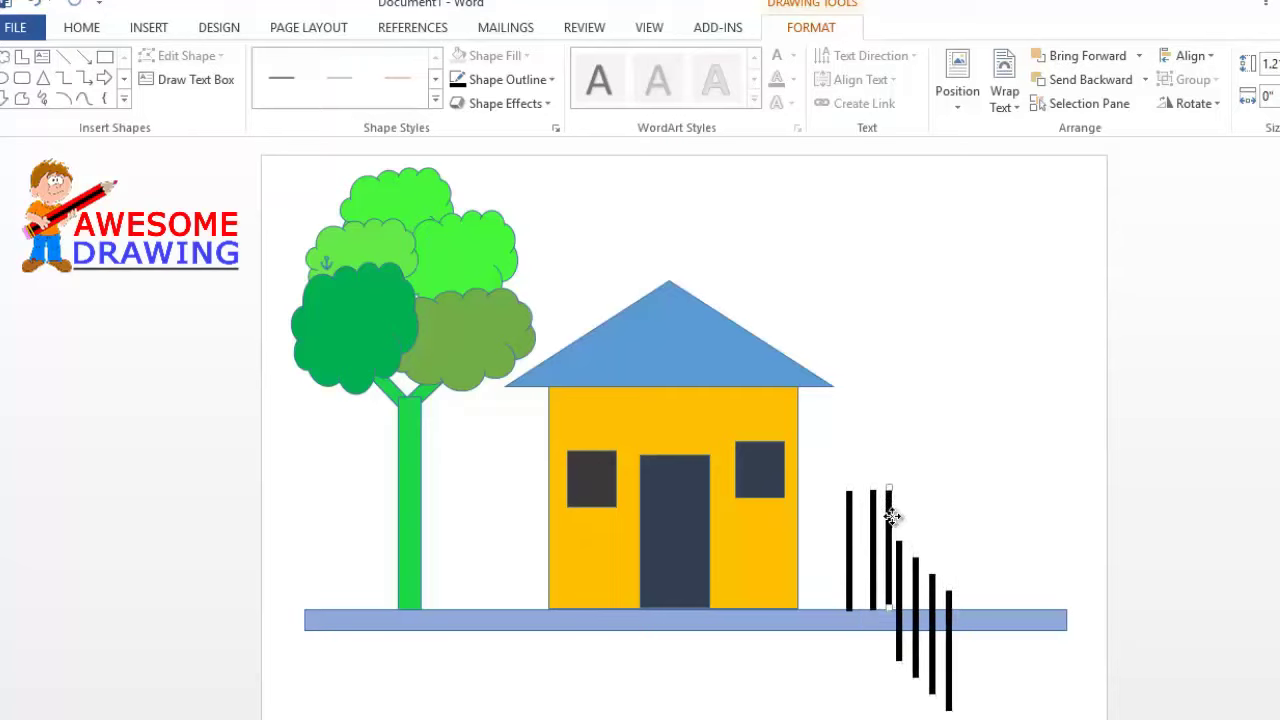
pyautogui.moveTo(901, 572); pyautogui.dragTo(918, 524)
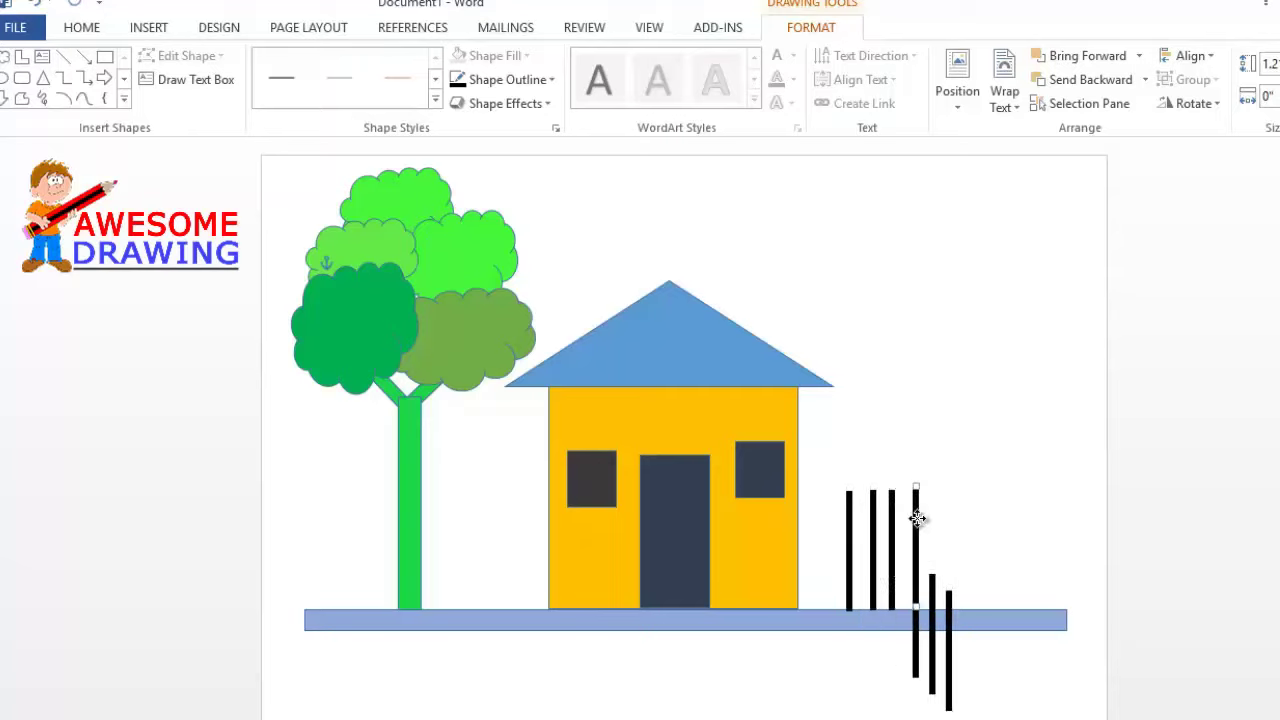
pyautogui.moveTo(931, 650); pyautogui.dragTo(936, 567)
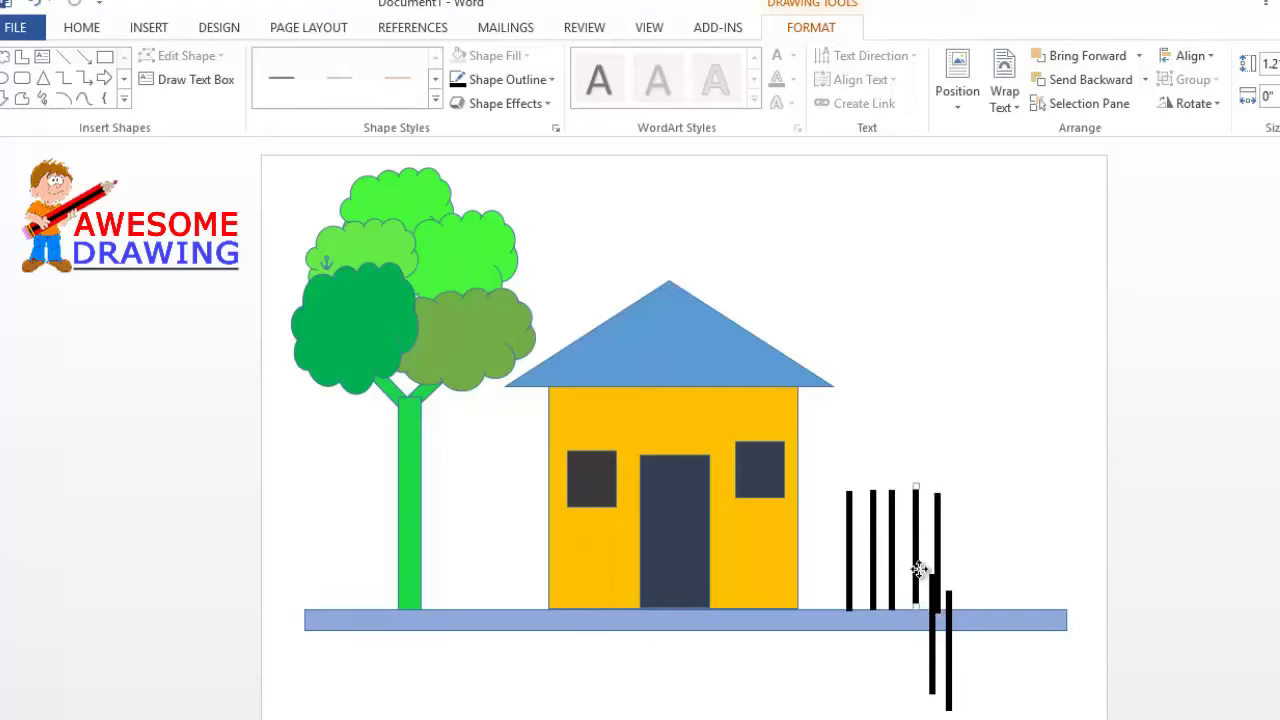
pyautogui.moveTo(933, 659); pyautogui.dragTo(966, 569)
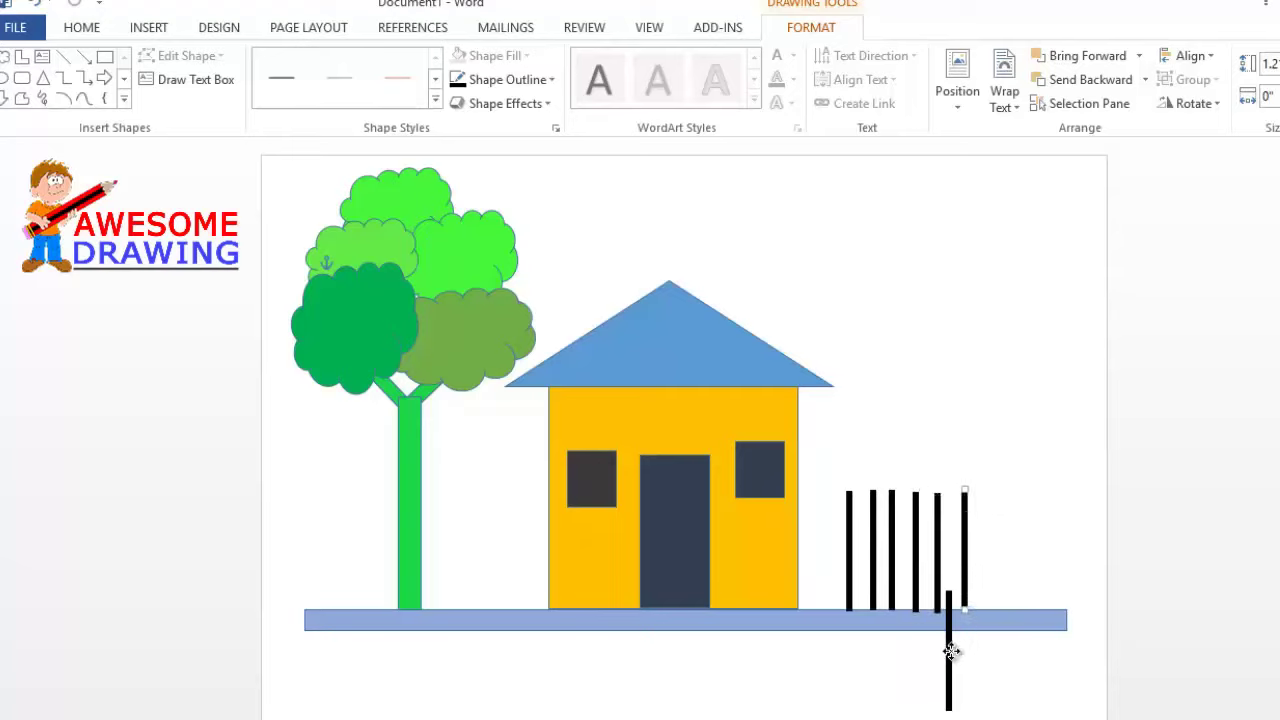
pyautogui.moveTo(951, 651); pyautogui.dragTo(996, 551)
# Even out the spacing of the fence posts and paste another post copy
pyautogui.click(967, 534)
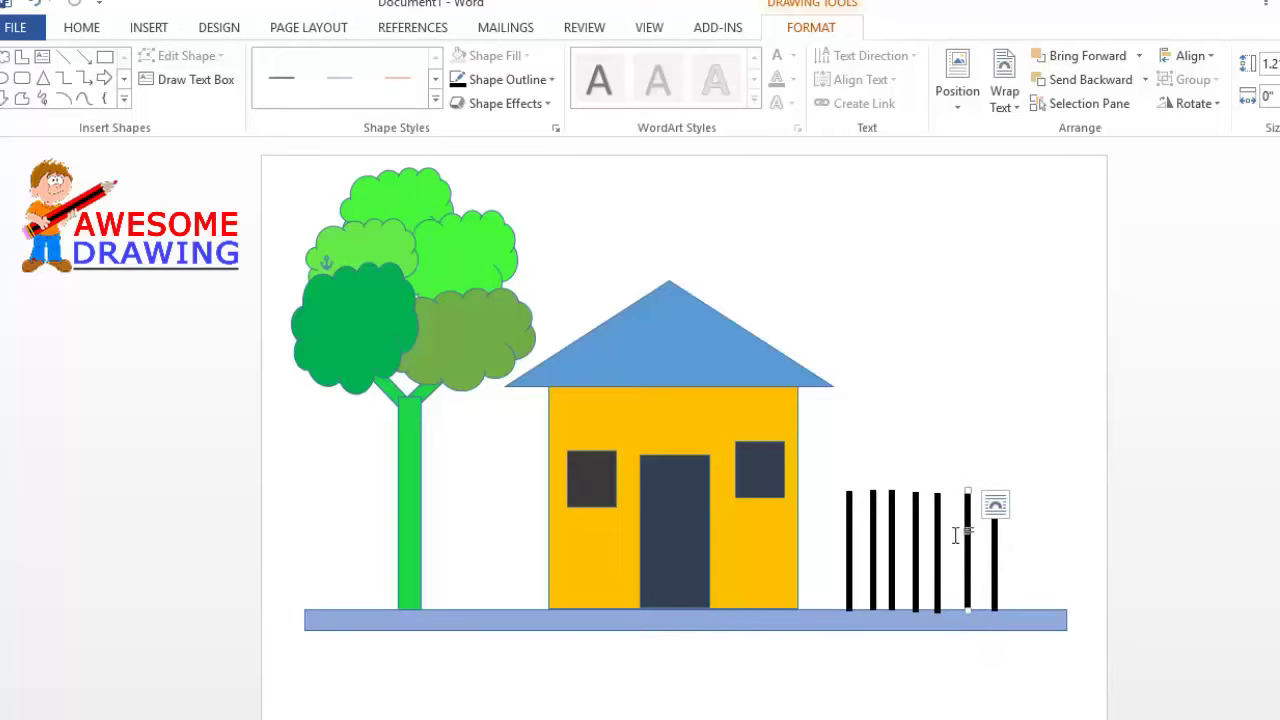
pyautogui.click(945, 537)
pyautogui.moveTo(940, 543); pyautogui.dragTo(1044, 552)
pyautogui.click(1013, 567)
pyautogui.moveTo(966, 544)
pyautogui.mouseDown()
pyautogui.moveTo(920, 557)
pyautogui.moveTo(843, 550)
pyautogui.mouseUp()
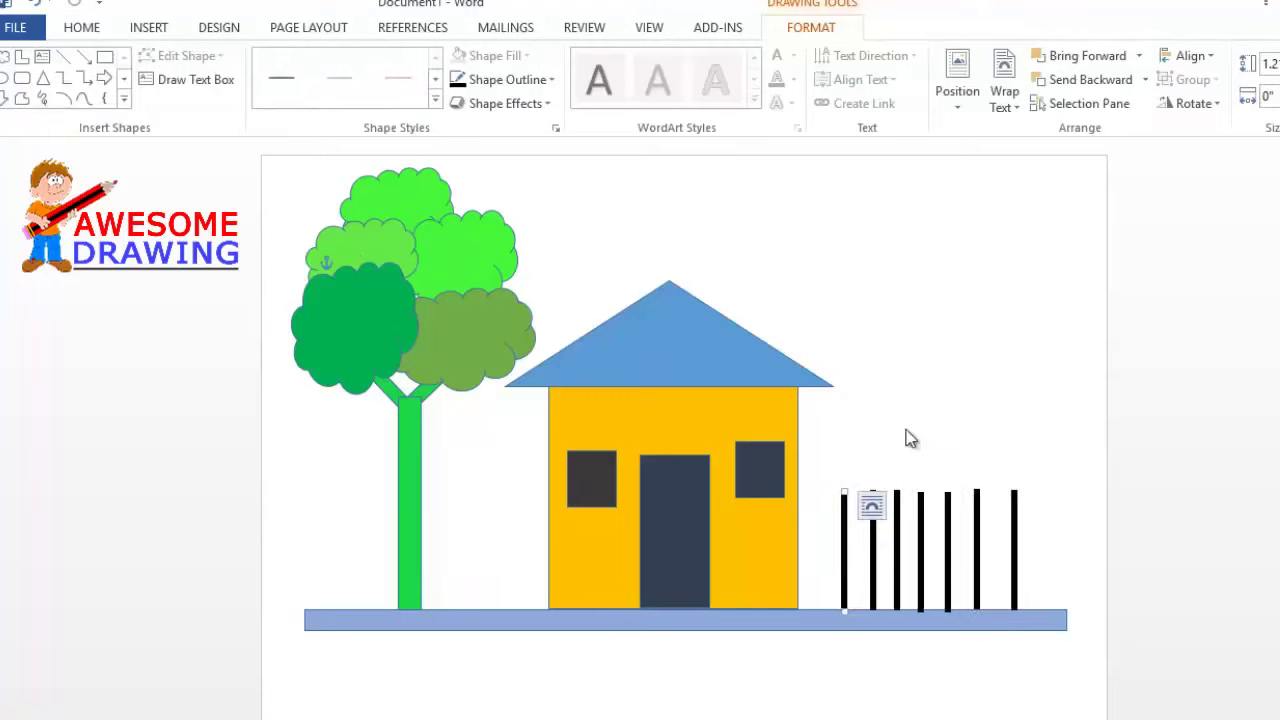
pyautogui.click(960, 427)
pyautogui.hotkey('ctrl', 'v')
# Rotate the spare line horizontal to make a rail and paste two copies
pyautogui.moveTo(362, 269); pyautogui.dragTo(938, 292)
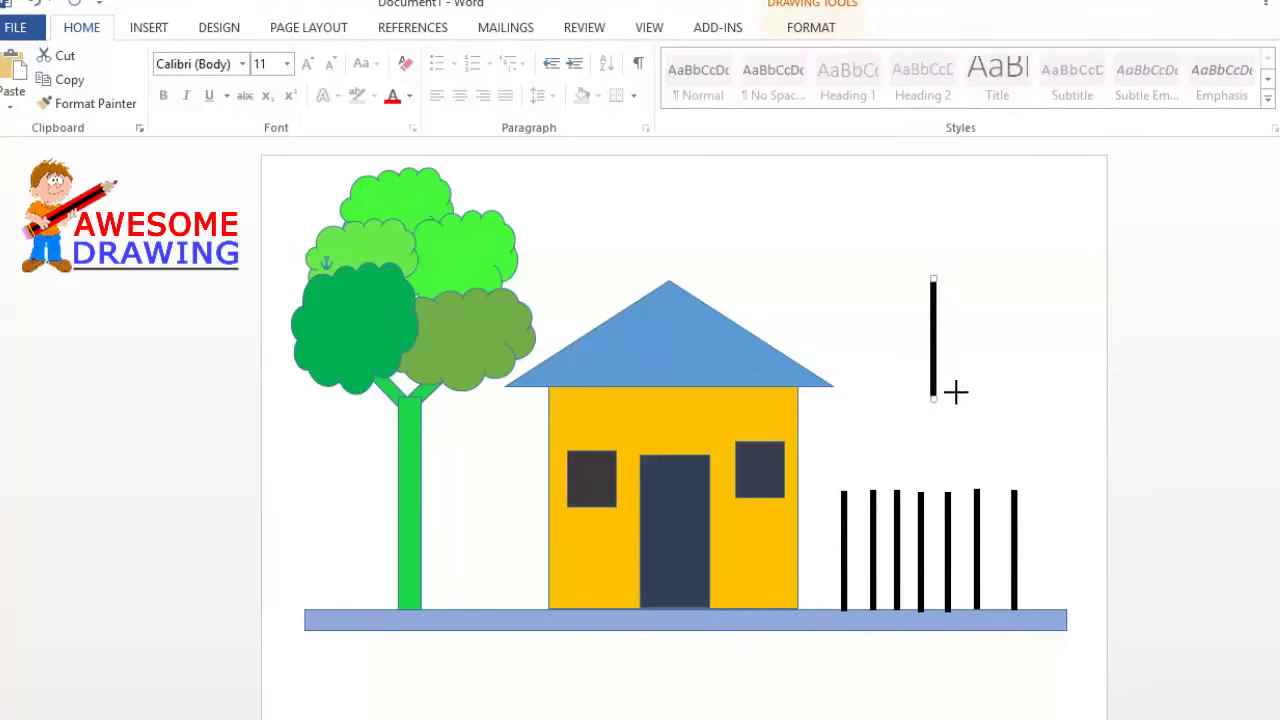
pyautogui.moveTo(933, 397); pyautogui.dragTo(1072, 279)
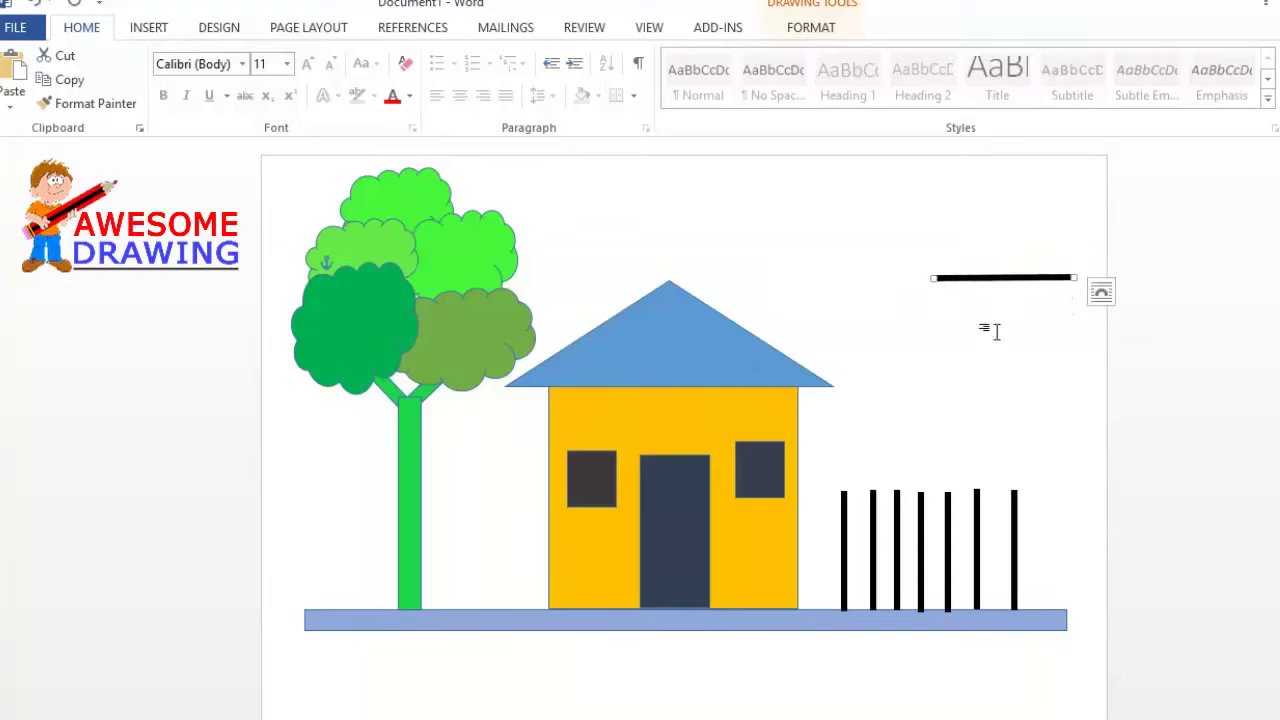
pyautogui.hotkey('ctrl', 'v')
pyautogui.hotkey('ctrl', 'v')
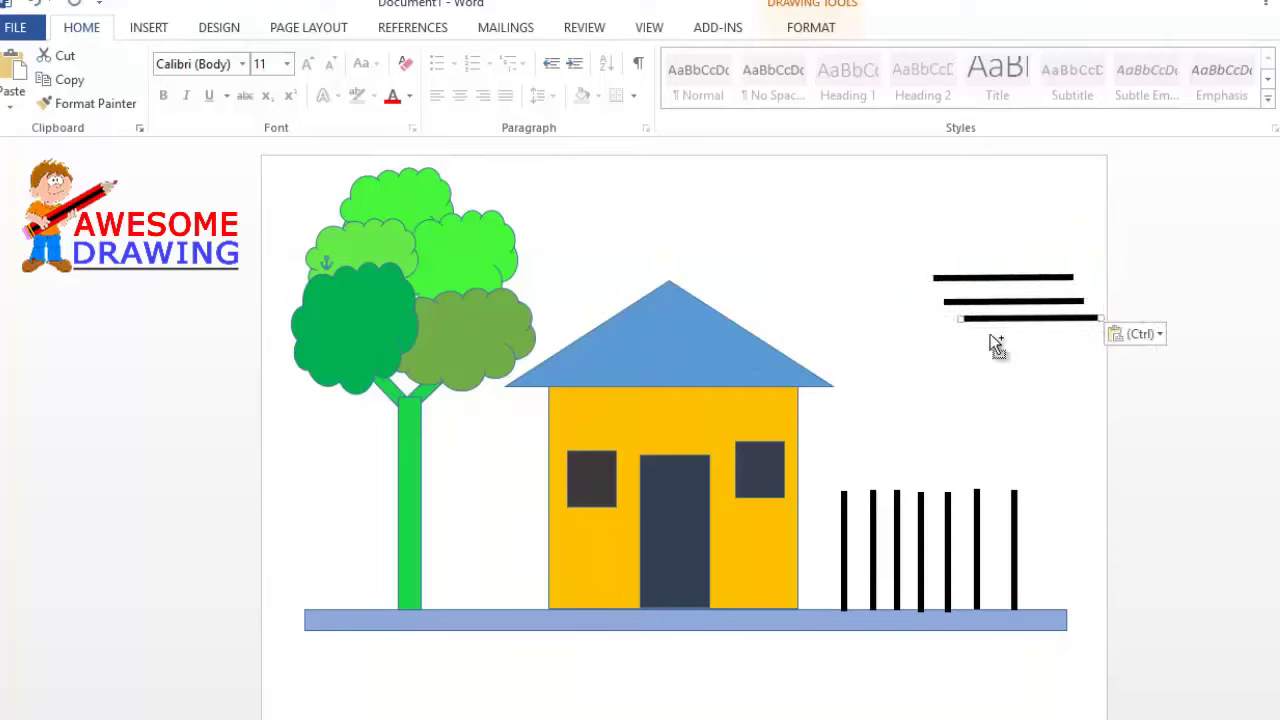
pyautogui.hotkey('ctrl', 'v')
pyautogui.hotkey('ctrl', 'v')
pyautogui.hotkey('ctrl', 'v')
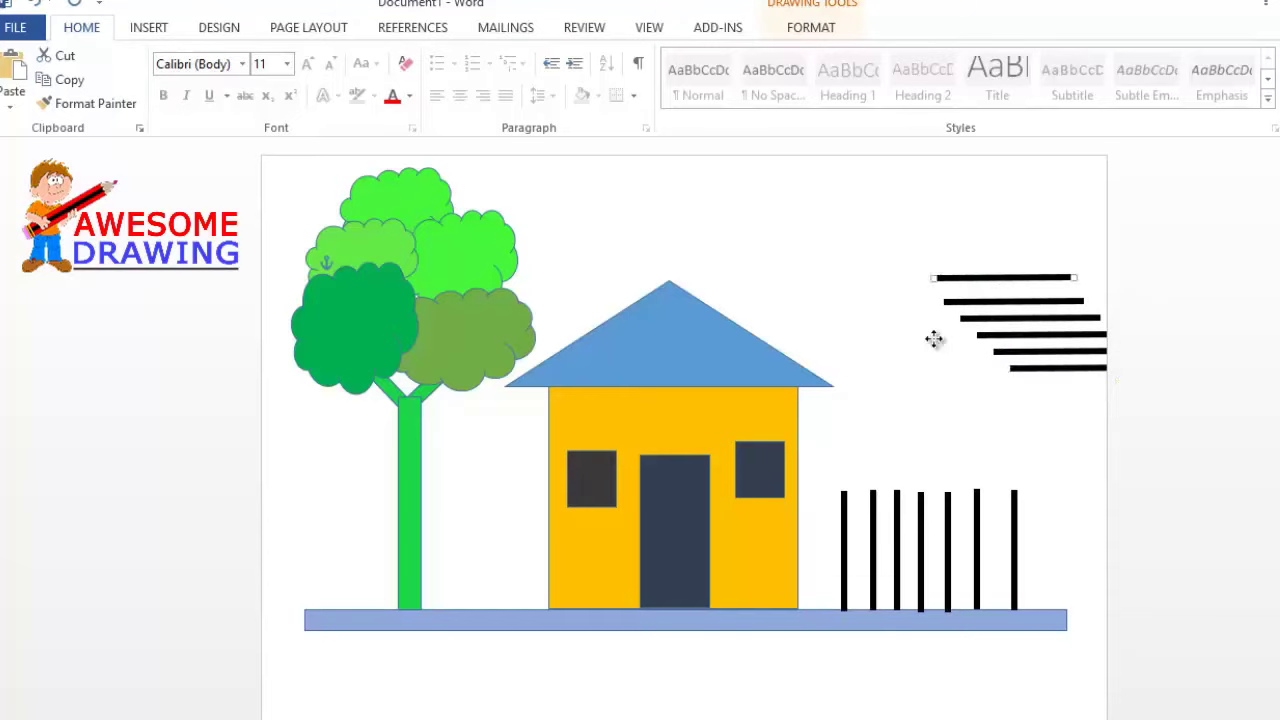
# Place three rails across the fence posts and stretch them to span the fence
pyautogui.moveTo(977, 277); pyautogui.dragTo(864, 517)
pyautogui.moveTo(958, 518); pyautogui.dragTo(1046, 517)
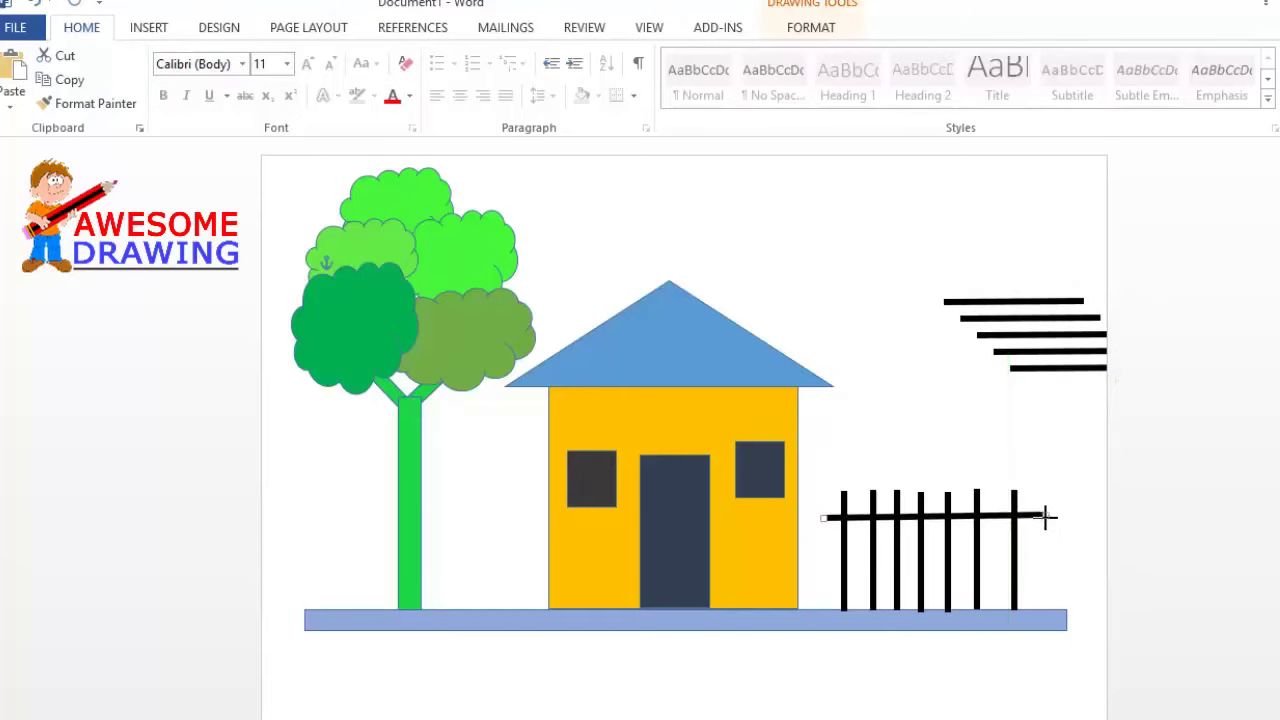
pyautogui.moveTo(1034, 318)
pyautogui.mouseDown()
pyautogui.moveTo(966, 545)
pyautogui.moveTo(1048, 543)
pyautogui.mouseUp()
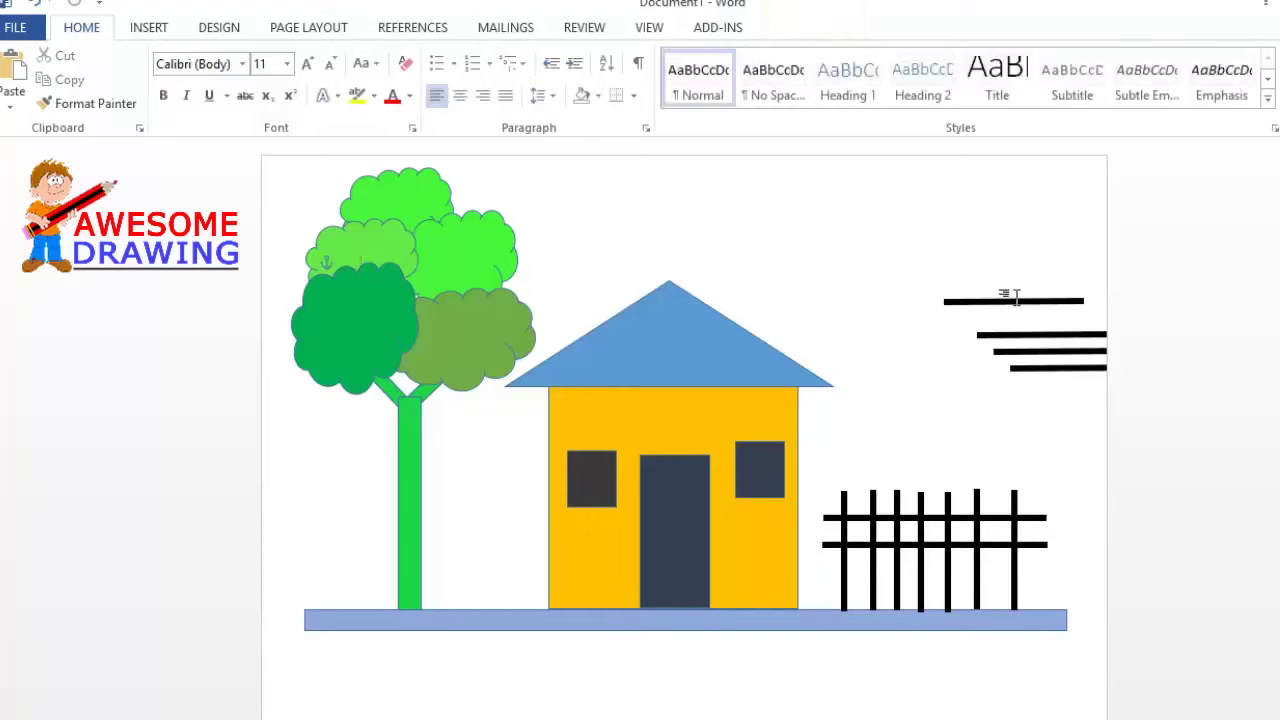
pyautogui.moveTo(1002, 300); pyautogui.dragTo(878, 575)
pyautogui.moveTo(965, 578); pyautogui.dragTo(1047, 578)
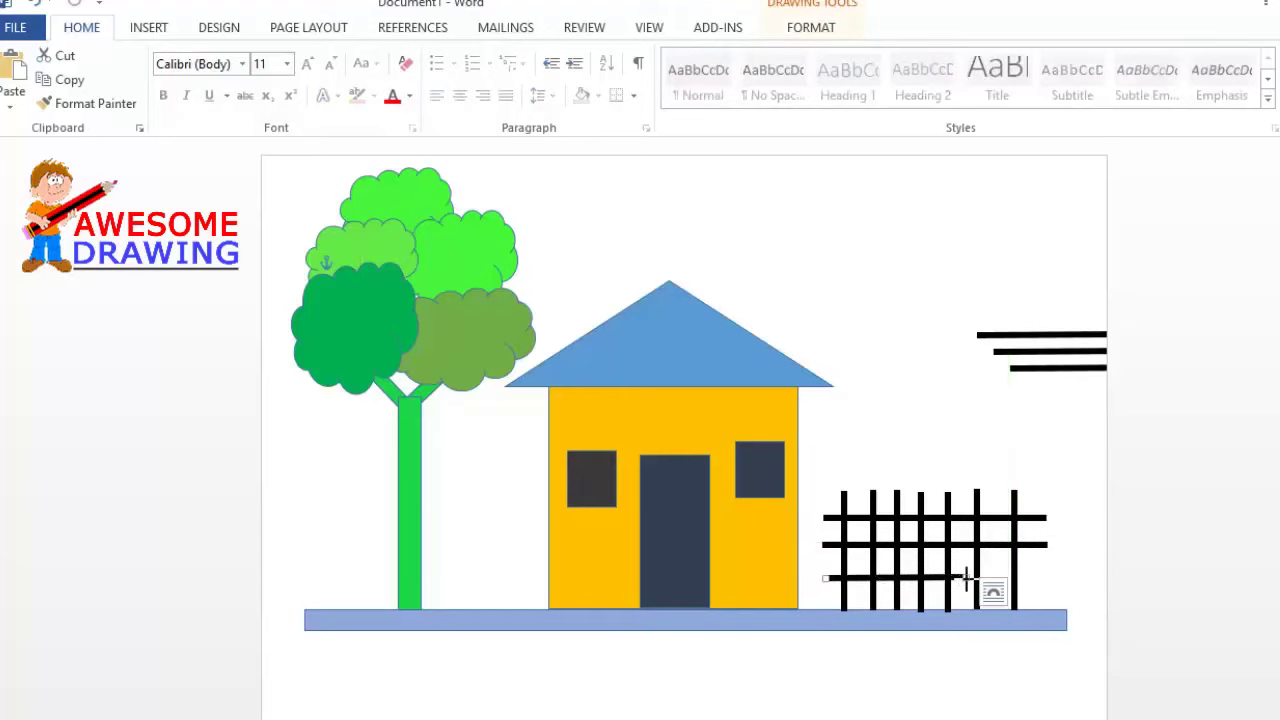
# Evenly space the rails and add a fourth top rail across the fence
pyautogui.doubleClick(1040, 368)
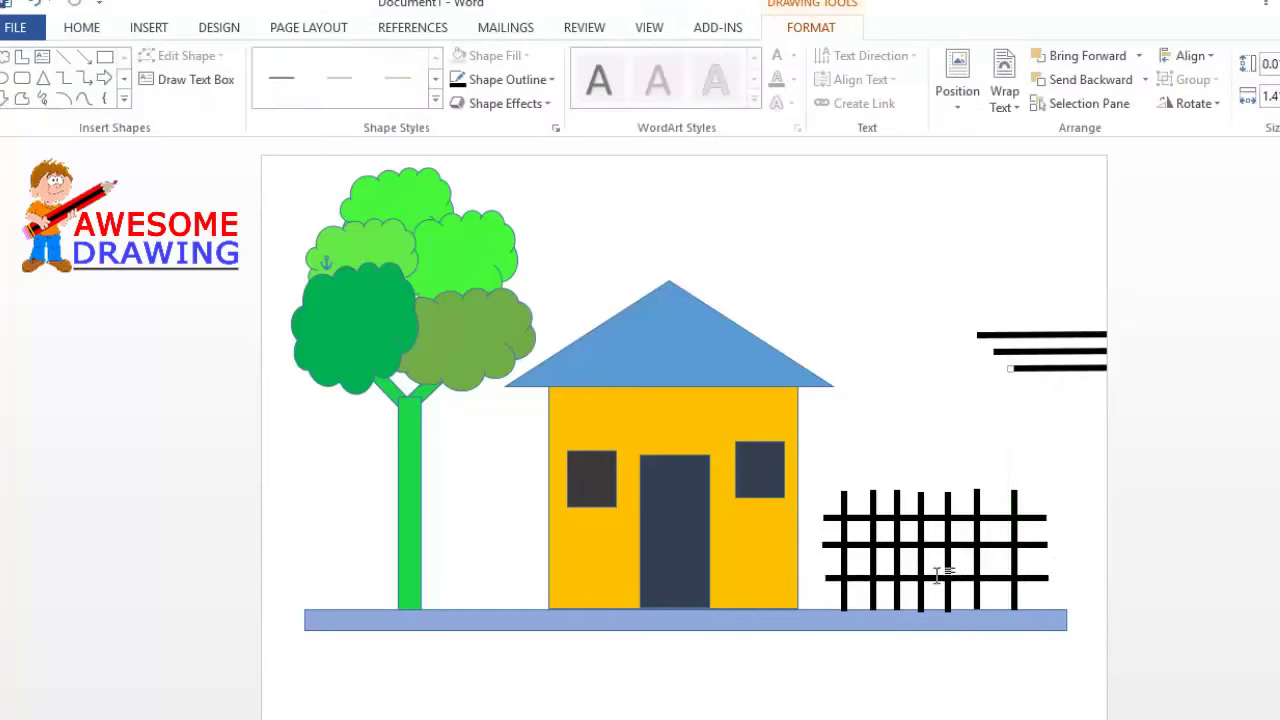
pyautogui.moveTo(928, 580); pyautogui.dragTo(930, 588)
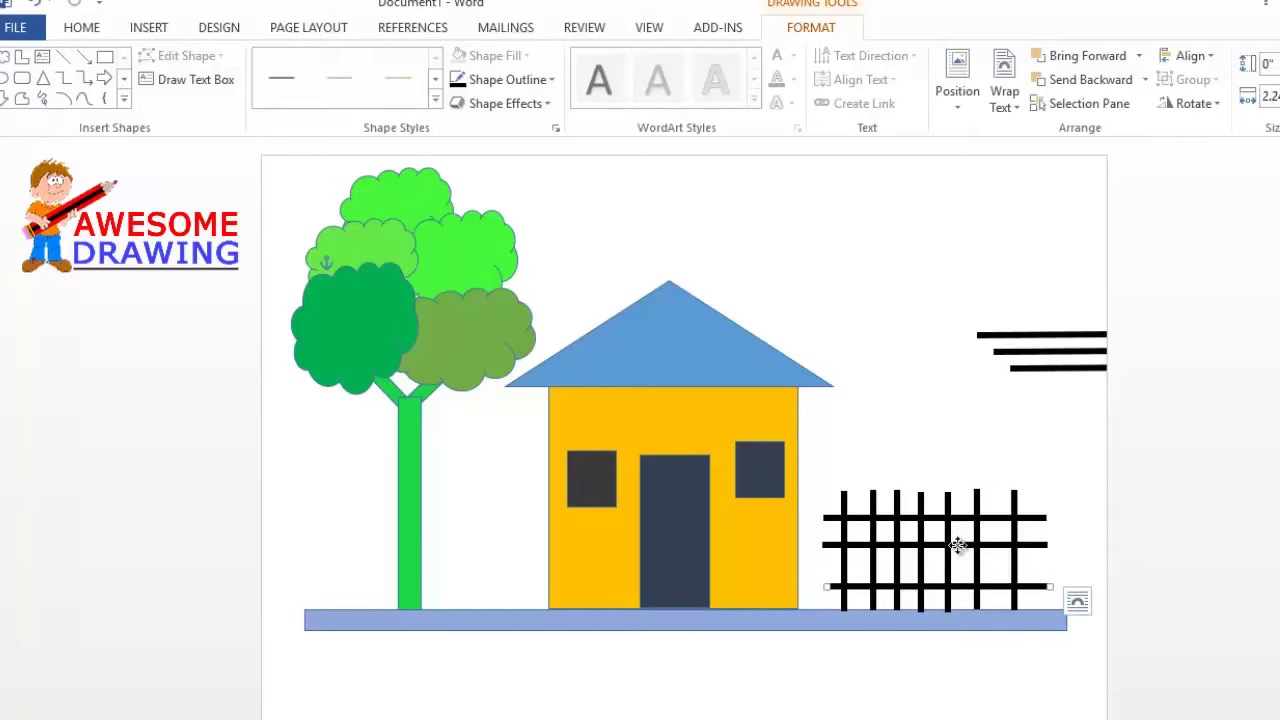
pyautogui.moveTo(961, 545); pyautogui.dragTo(963, 562)
pyautogui.moveTo(963, 517); pyautogui.dragTo(969, 539)
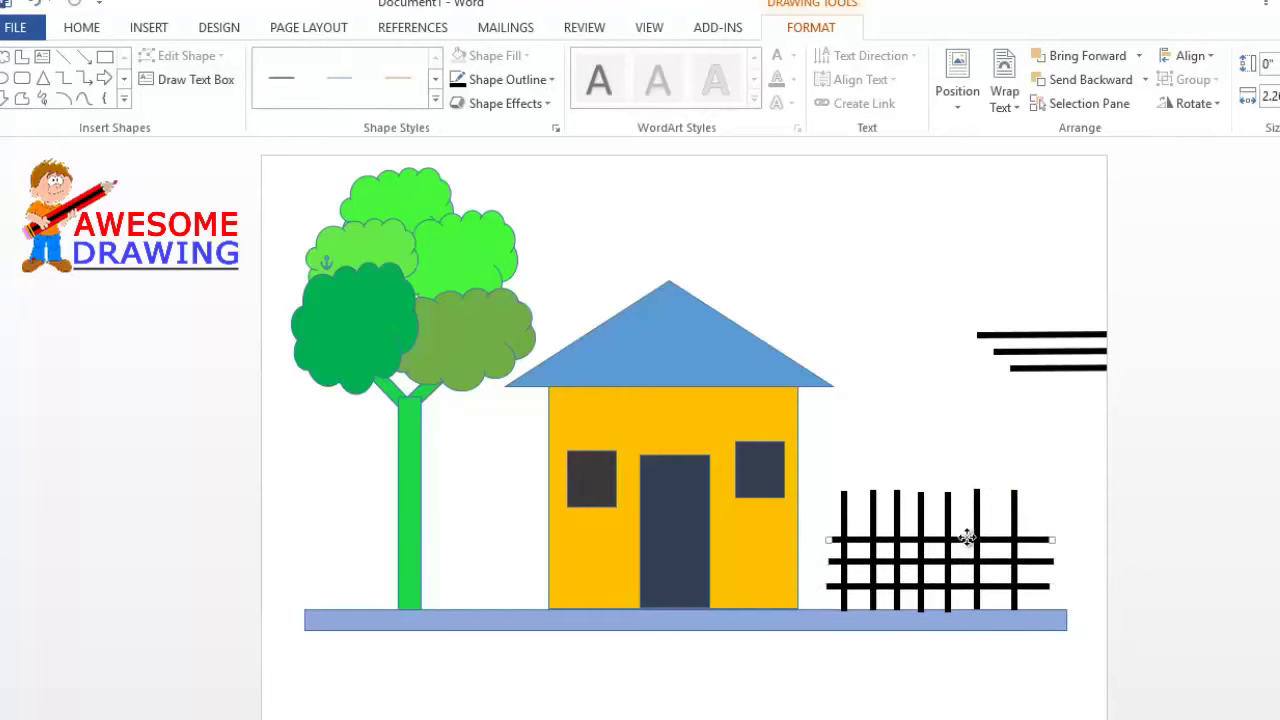
pyautogui.click(1013, 337)
pyautogui.moveTo(1013, 339); pyautogui.dragTo(870, 515)
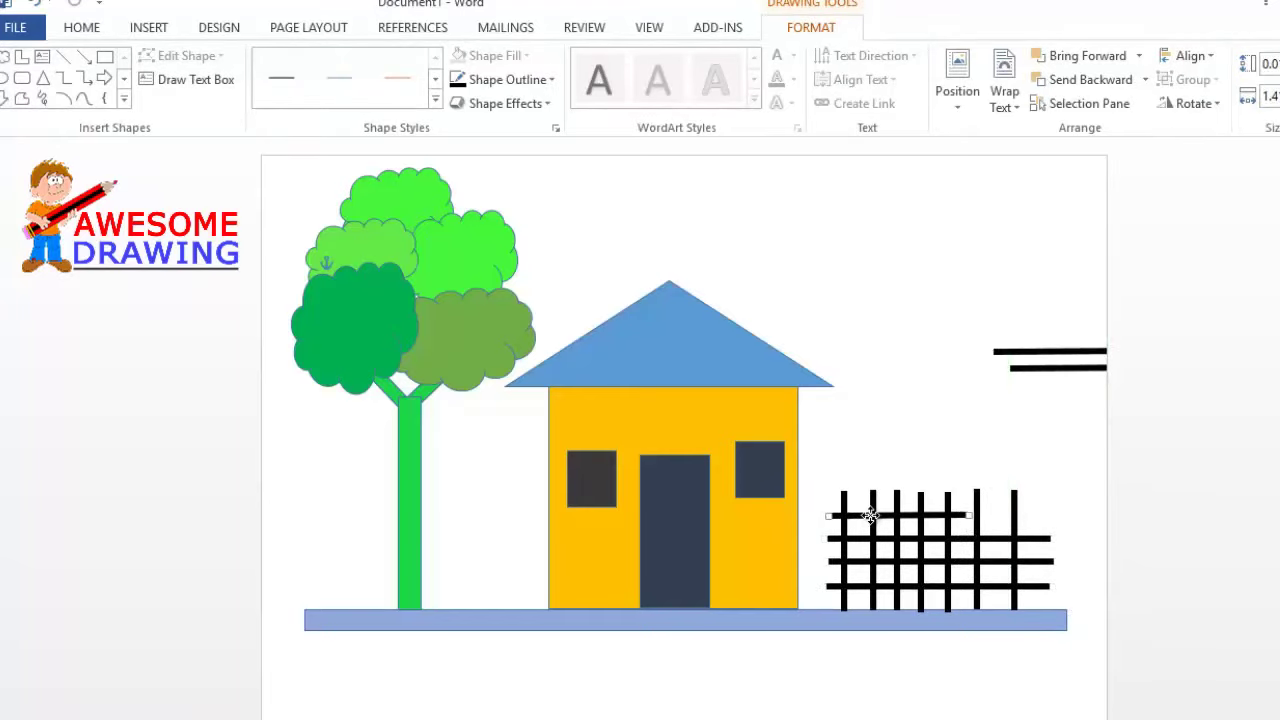
pyautogui.moveTo(969, 515); pyautogui.dragTo(1046, 515)
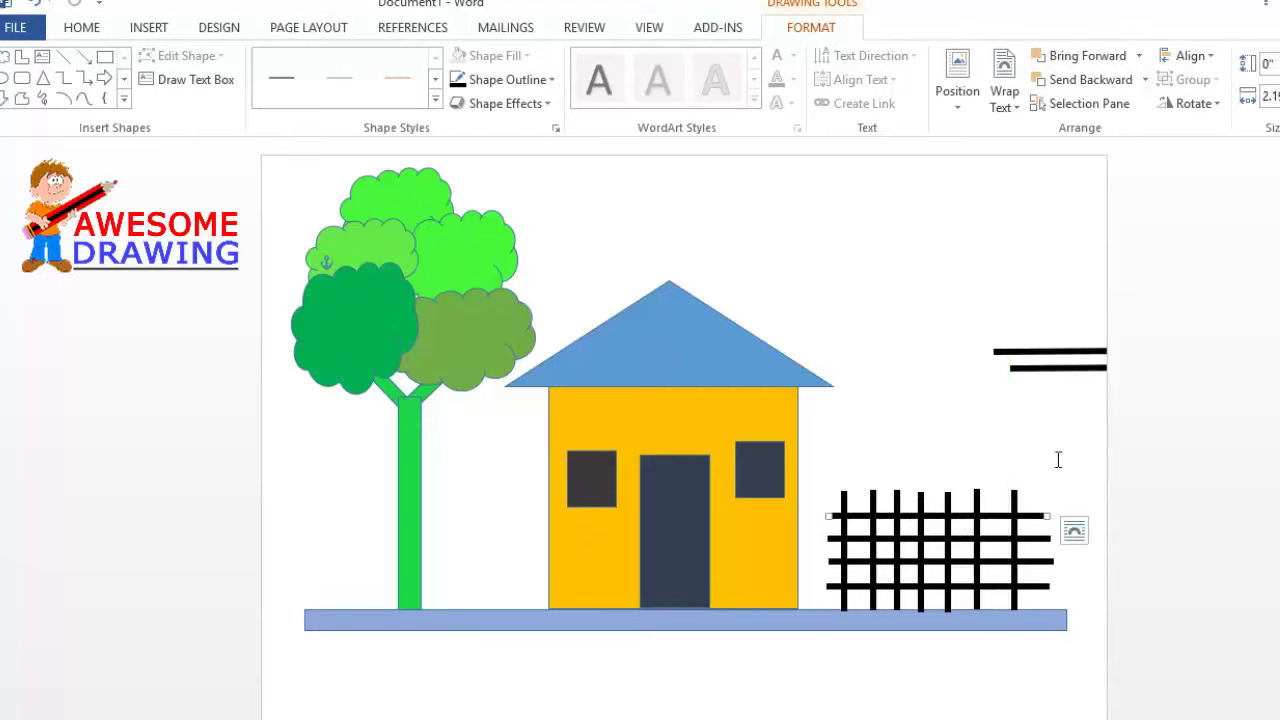
# Delete the last leftover line above the fence
pyautogui.click(1035, 369)
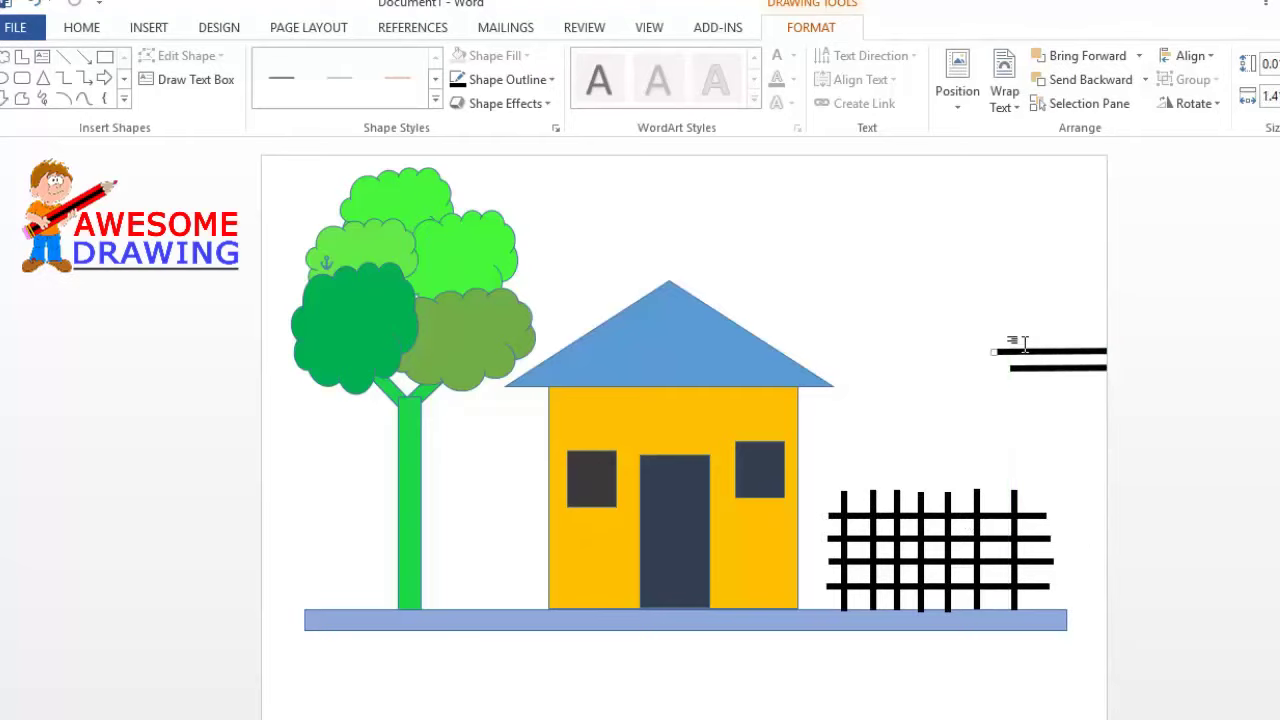
pyautogui.press('Delete')
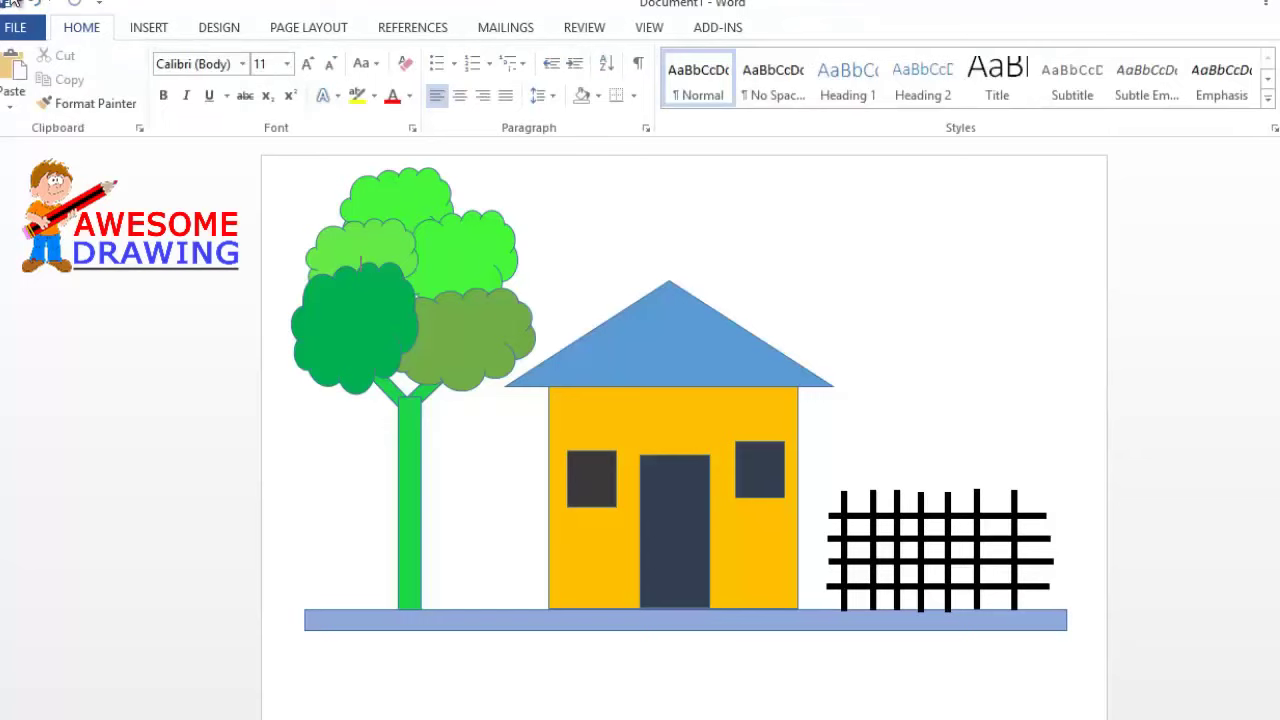
pyautogui.click(148, 27)
pyautogui.click(270, 75)
# Draw a cloud right of the roof and position a second copy beside it
pyautogui.click(272, 145)
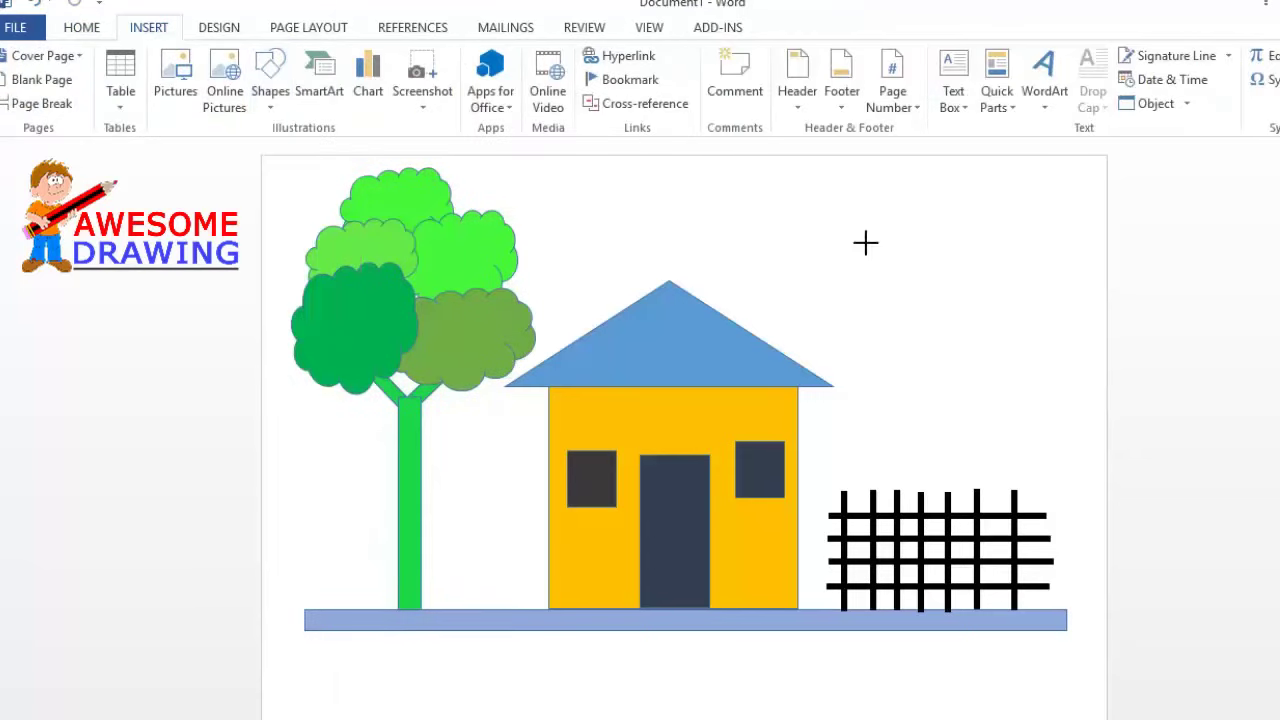
pyautogui.moveTo(865, 242); pyautogui.dragTo(1003, 323)
pyautogui.hotkey('ctrl', 'v')
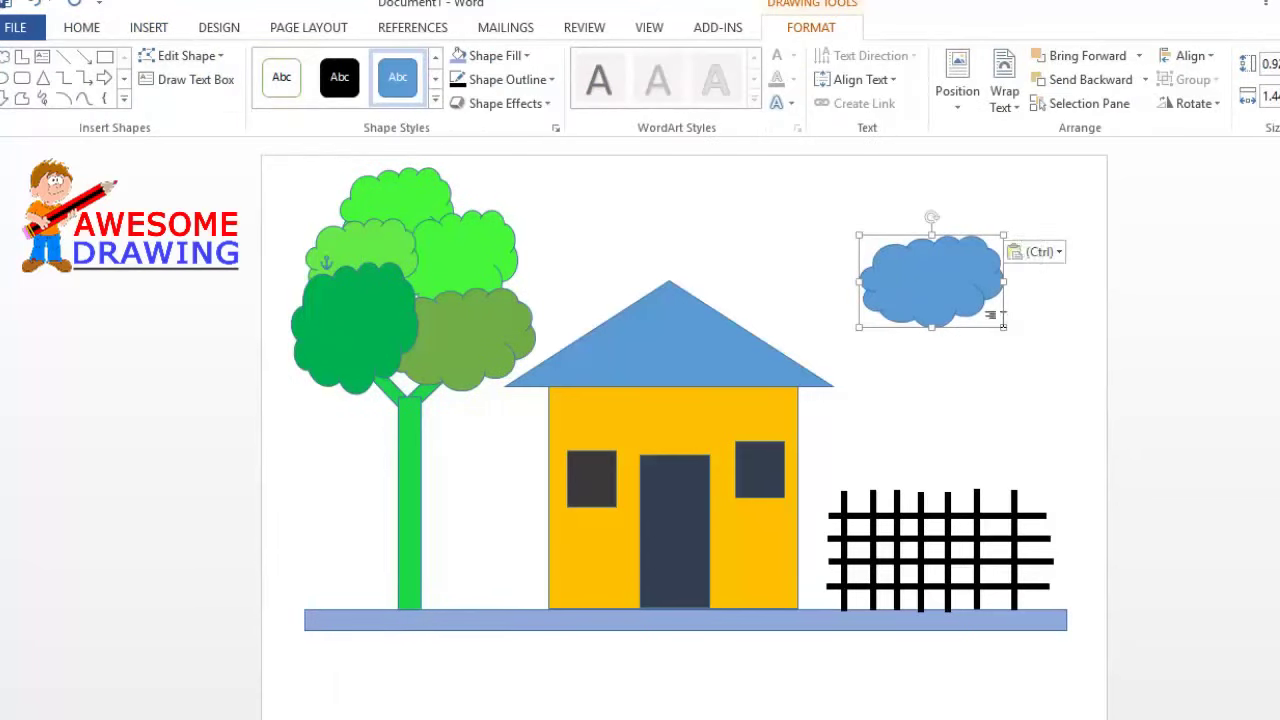
pyautogui.hotkey('ctrl', 'z')
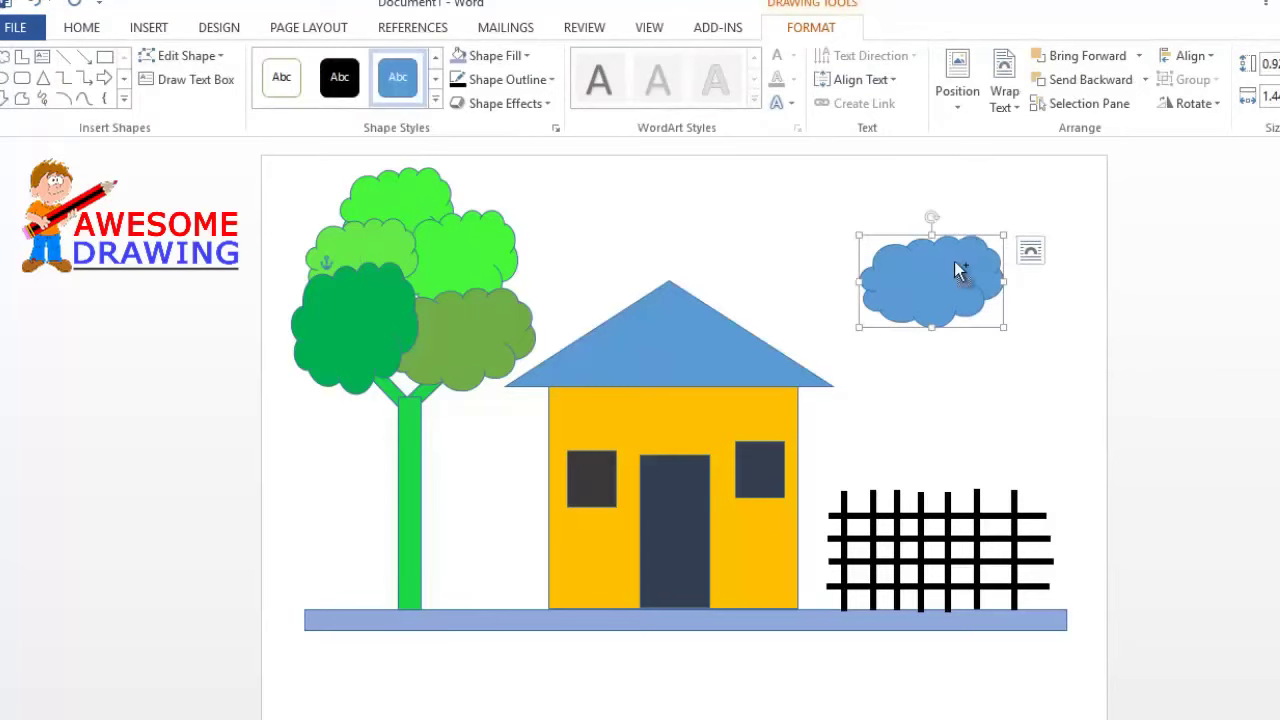
pyautogui.hotkey('ctrl', 'v')
pyautogui.moveTo(960, 282); pyautogui.dragTo(1015, 325)
pyautogui.moveTo(900, 277); pyautogui.dragTo(871, 274)
pyautogui.moveTo(1000, 335)
pyautogui.mouseDown()
pyautogui.moveTo(977, 320)
pyautogui.moveTo(970, 291)
pyautogui.mouseUp()
# Enlarge the upper-left cloud and add a copy overlapping the right cloud
pyautogui.click(842, 248)
pyautogui.moveTo(762, 211); pyautogui.dragTo(749, 201)
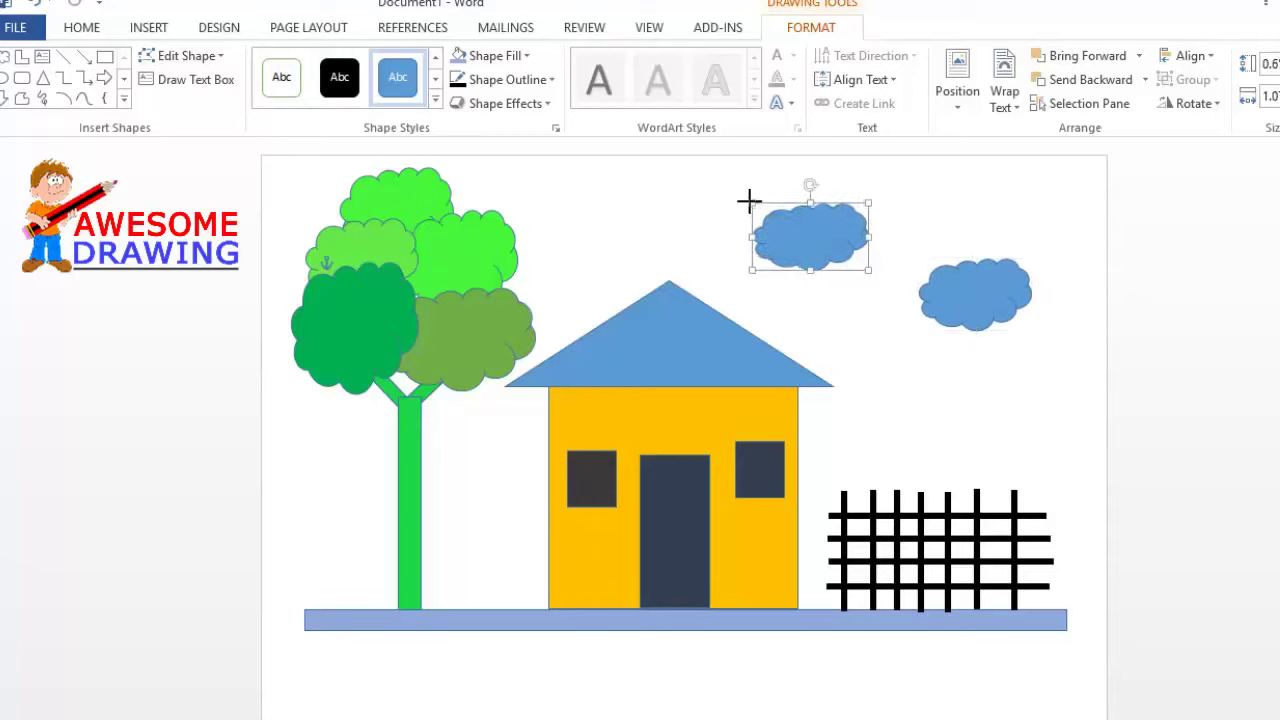
pyautogui.moveTo(810, 237); pyautogui.dragTo(795, 224)
pyautogui.click(966, 303)
pyautogui.hotkey('ctrl', 'v')
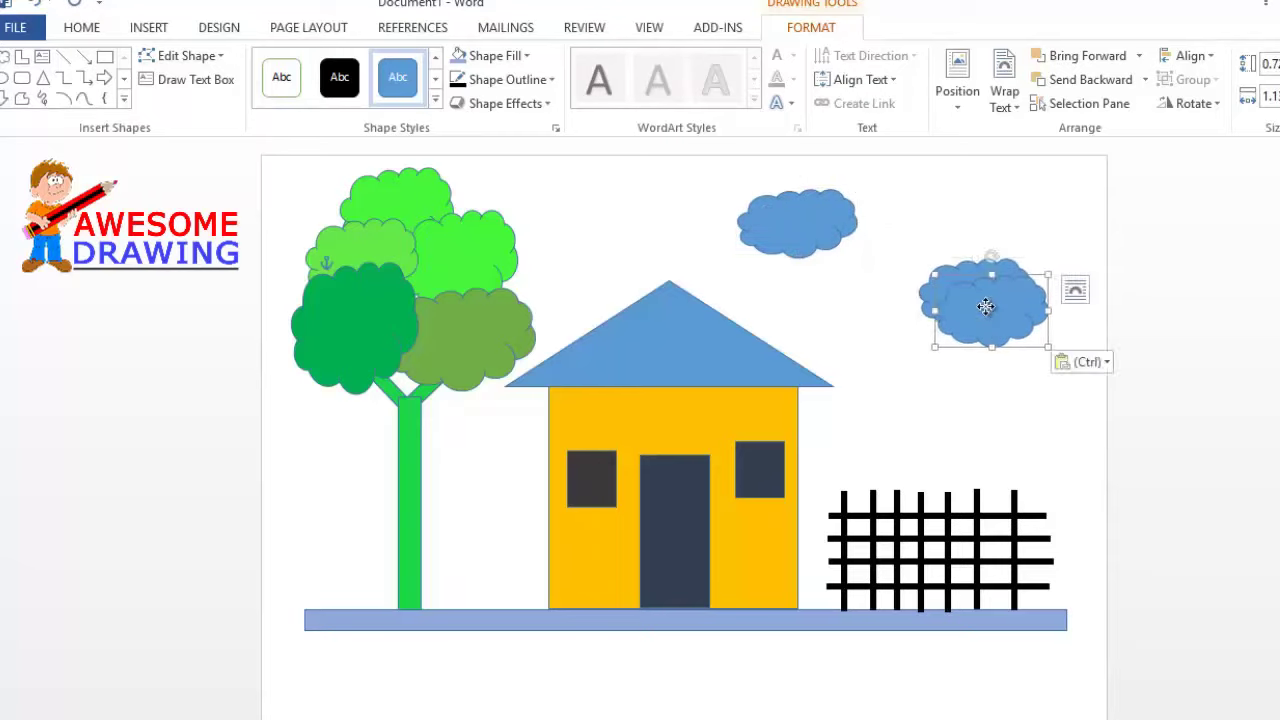
pyautogui.moveTo(986, 307); pyautogui.dragTo(926, 228)
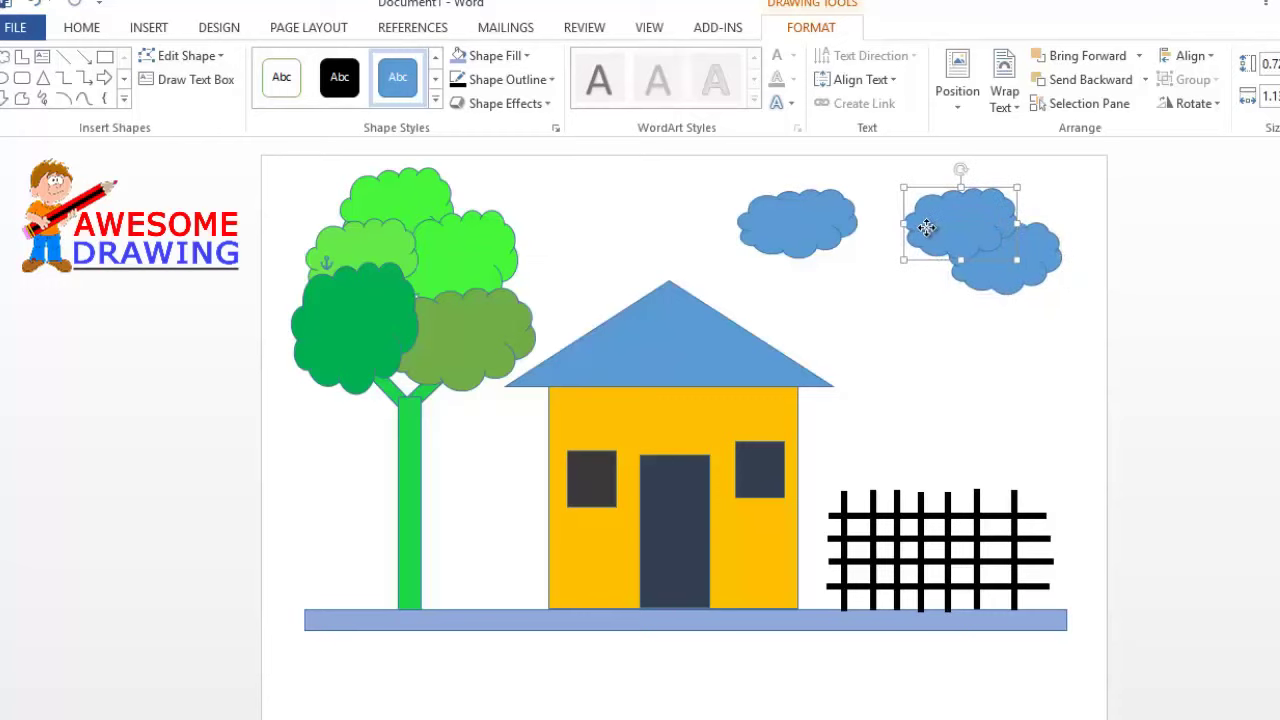
pyautogui.moveTo(827, 230); pyautogui.dragTo(814, 222)
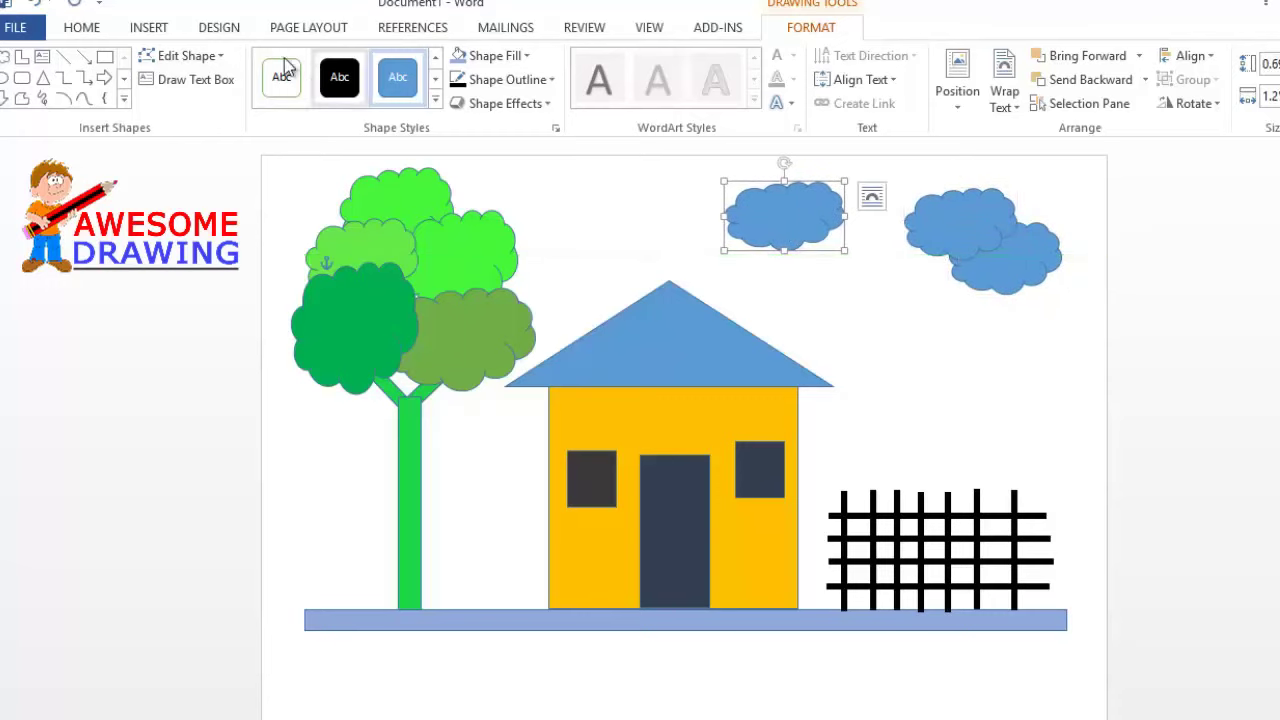
pyautogui.click(148, 27)
pyautogui.click(270, 80)
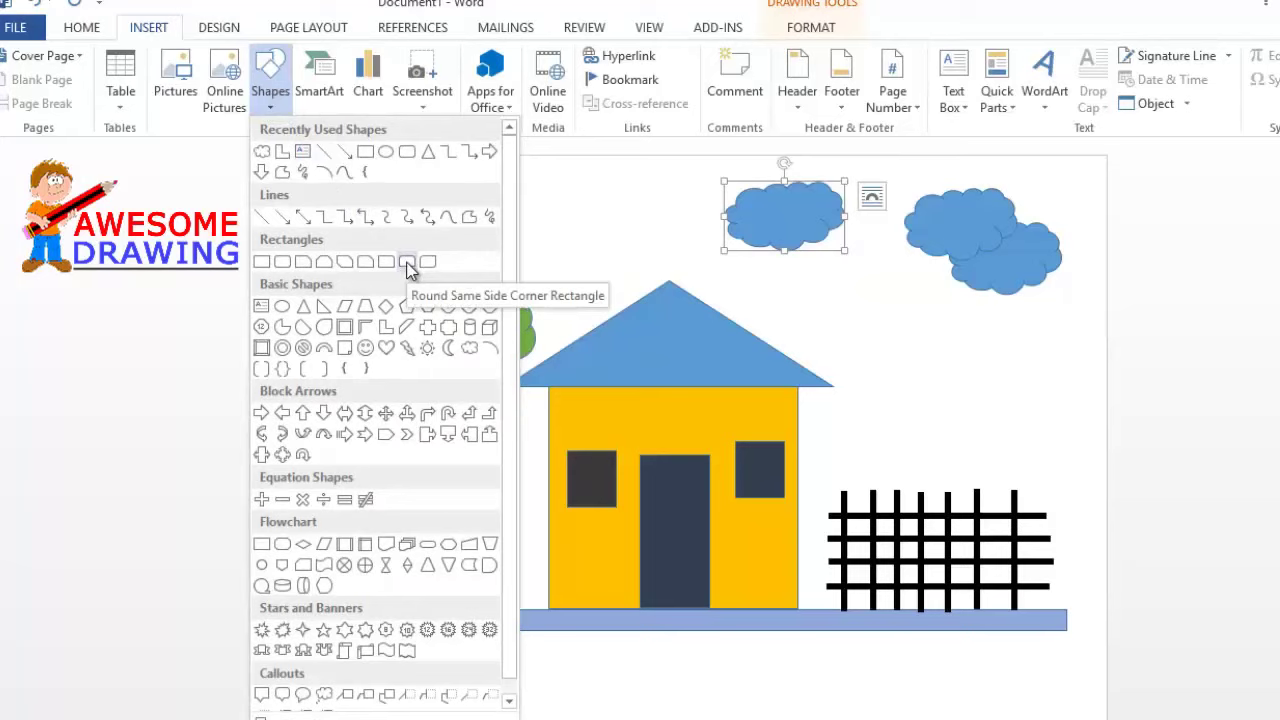
# Draw a small circle in the sky right of the roof
pyautogui.scroll(-1, 394, 400)
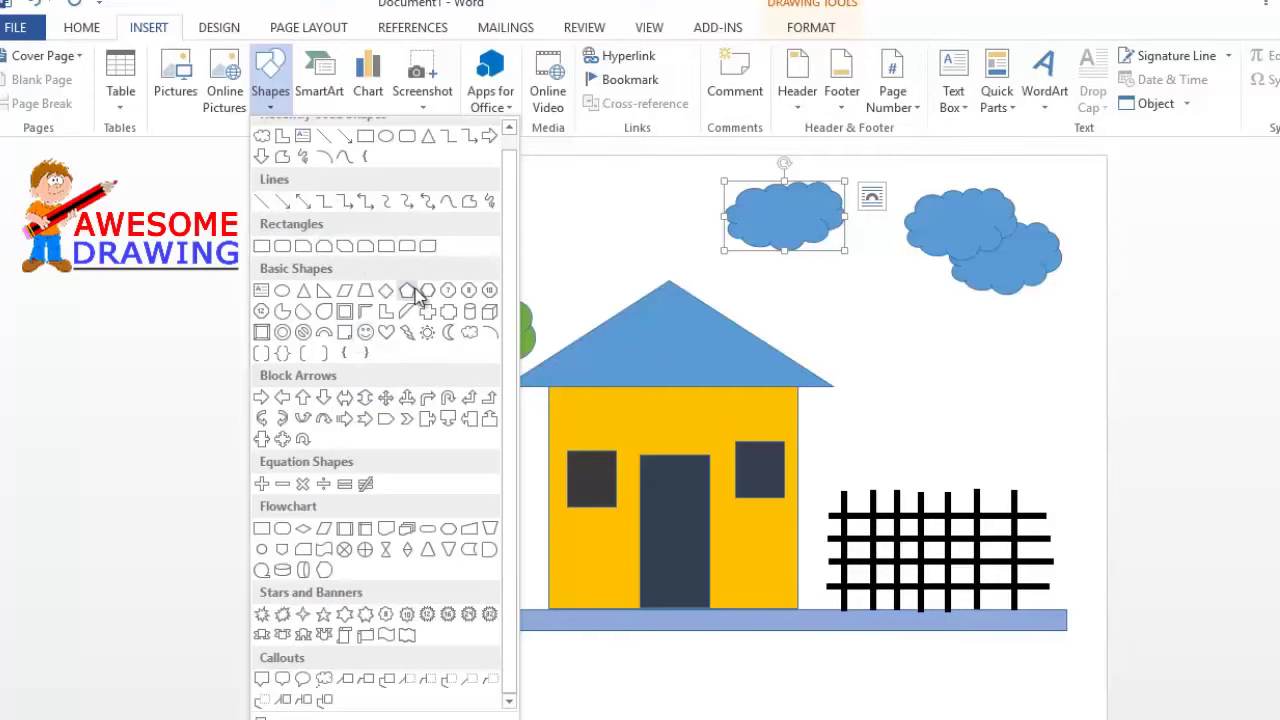
pyautogui.click(303, 311)
pyautogui.moveTo(834, 262)
pyautogui.mouseDown()
pyautogui.moveTo(888, 313)
pyautogui.moveTo(863, 283)
pyautogui.mouseUp()
pyautogui.moveTo(766, 229); pyautogui.dragTo(746, 229)
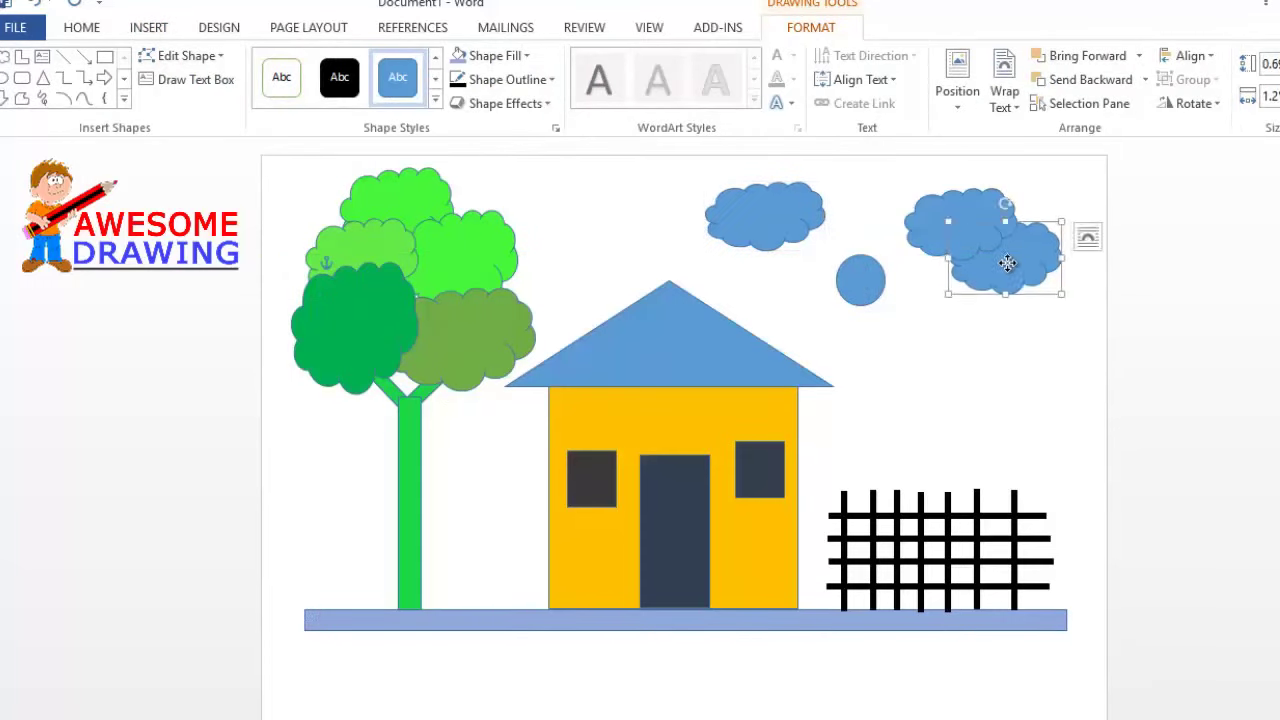
# Shift and shrink the right-hand clouds and move the circle between them
pyautogui.moveTo(1006, 263); pyautogui.dragTo(1063, 274)
pyautogui.click(920, 210)
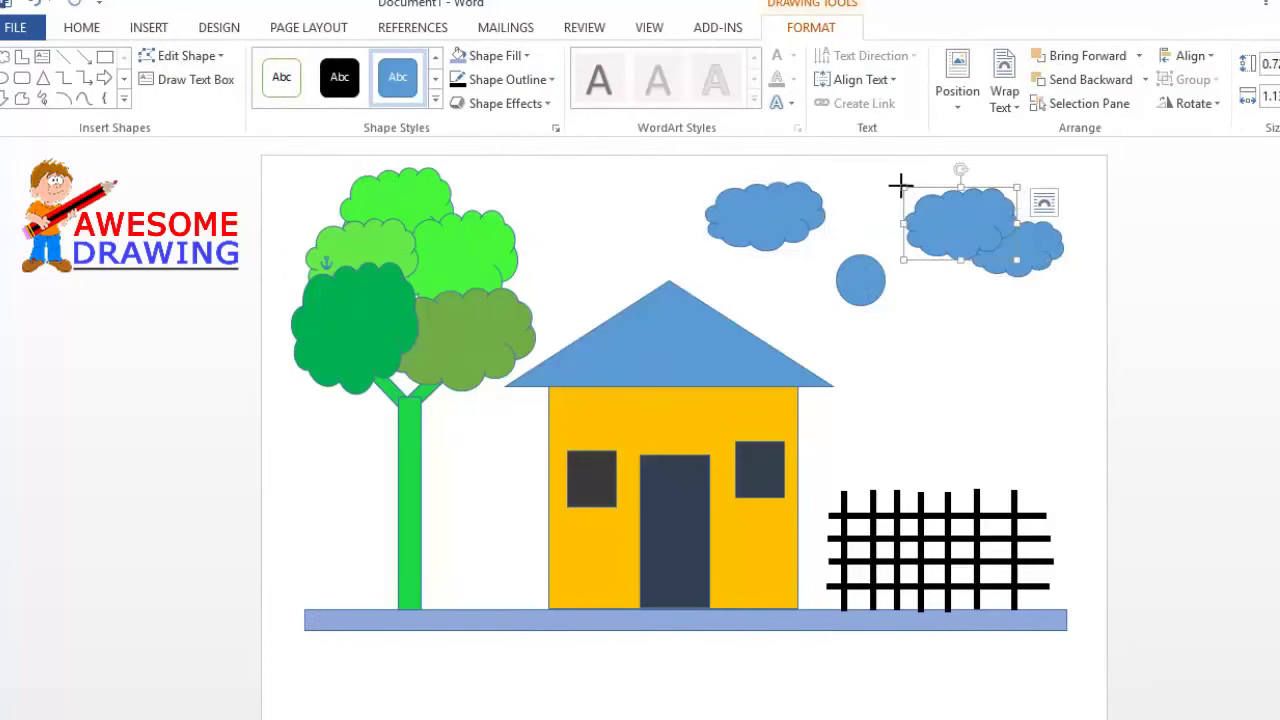
pyautogui.moveTo(903, 187); pyautogui.dragTo(931, 201)
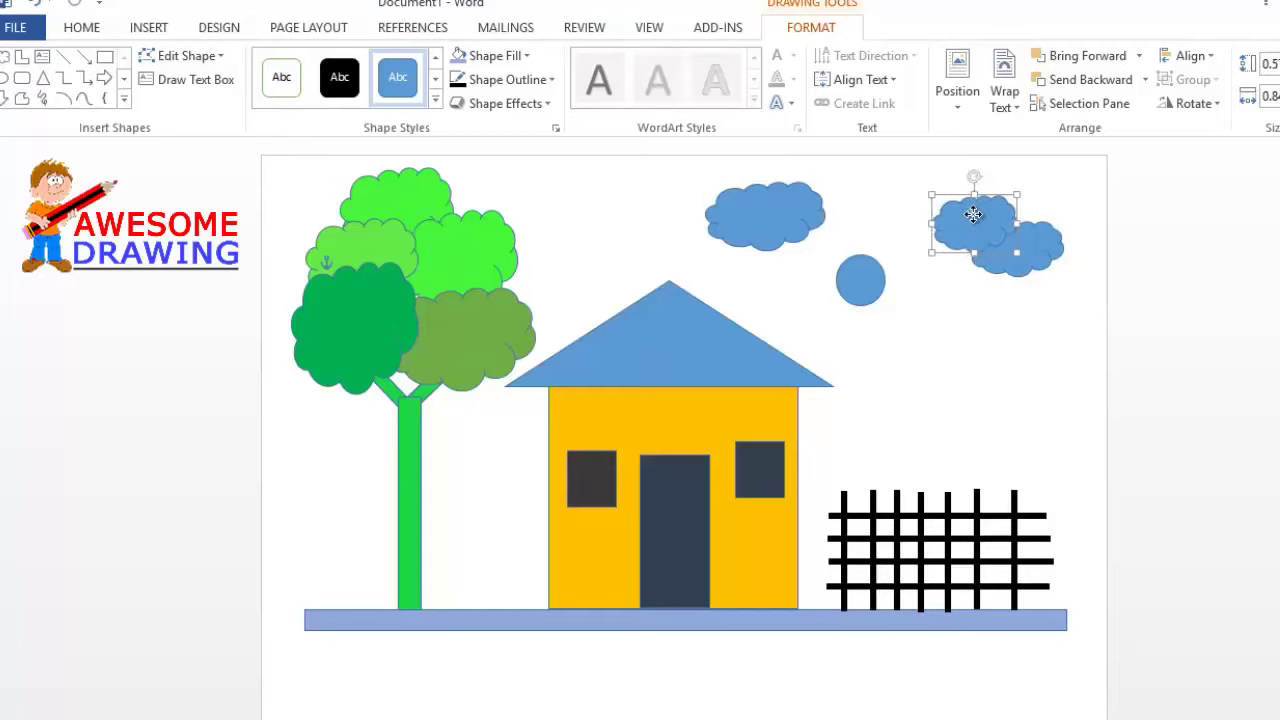
pyautogui.moveTo(860, 280); pyautogui.dragTo(879, 243)
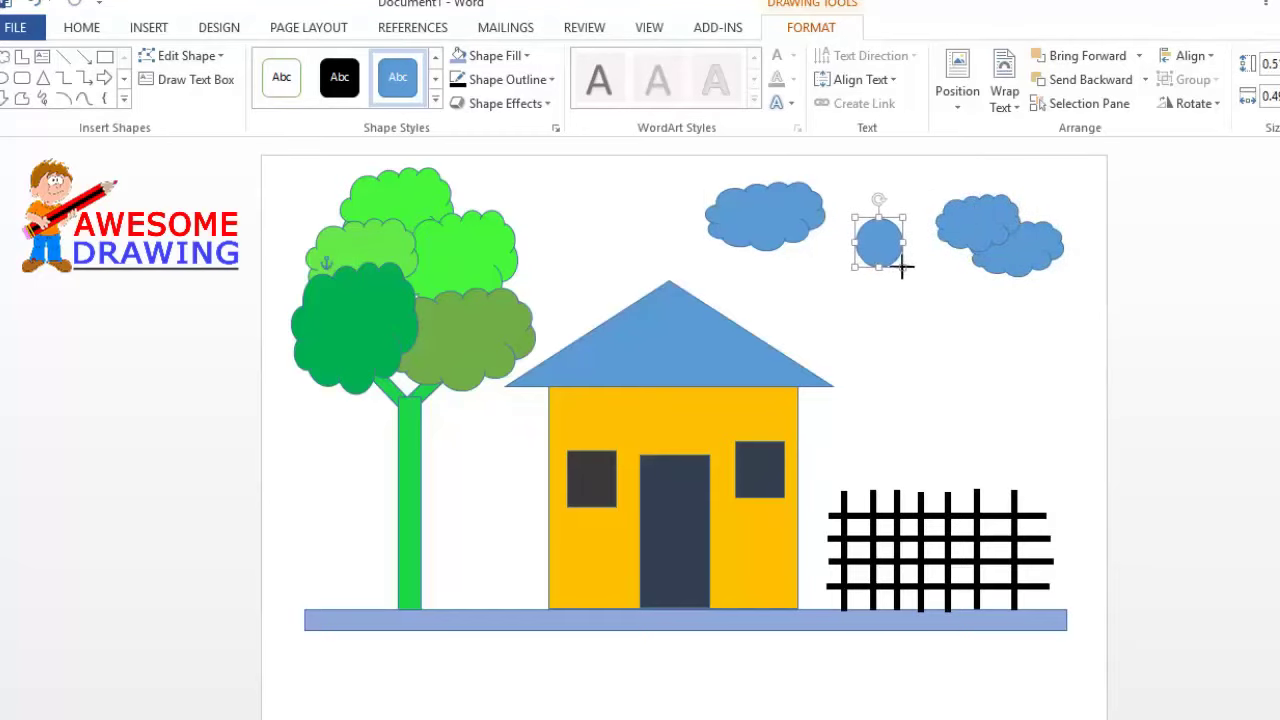
# Change the circle's outline colour and give it a solid red fill
pyautogui.click(176, 34)
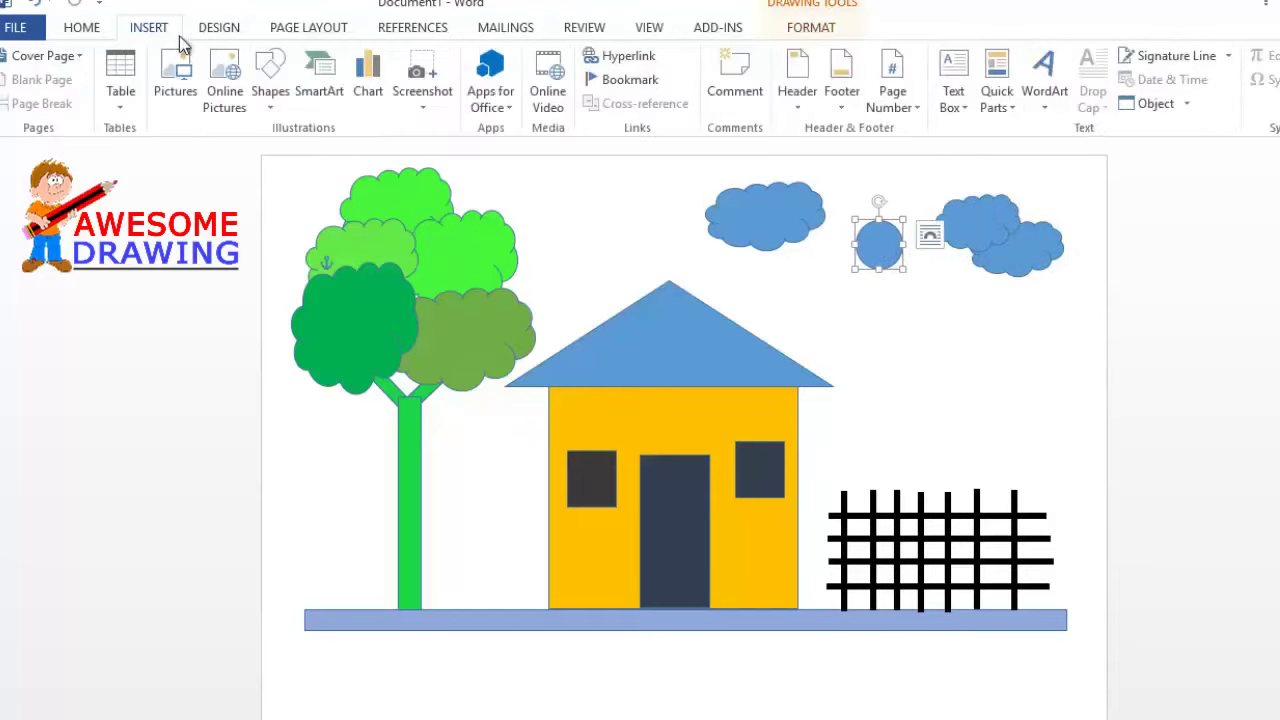
pyautogui.click(270, 80)
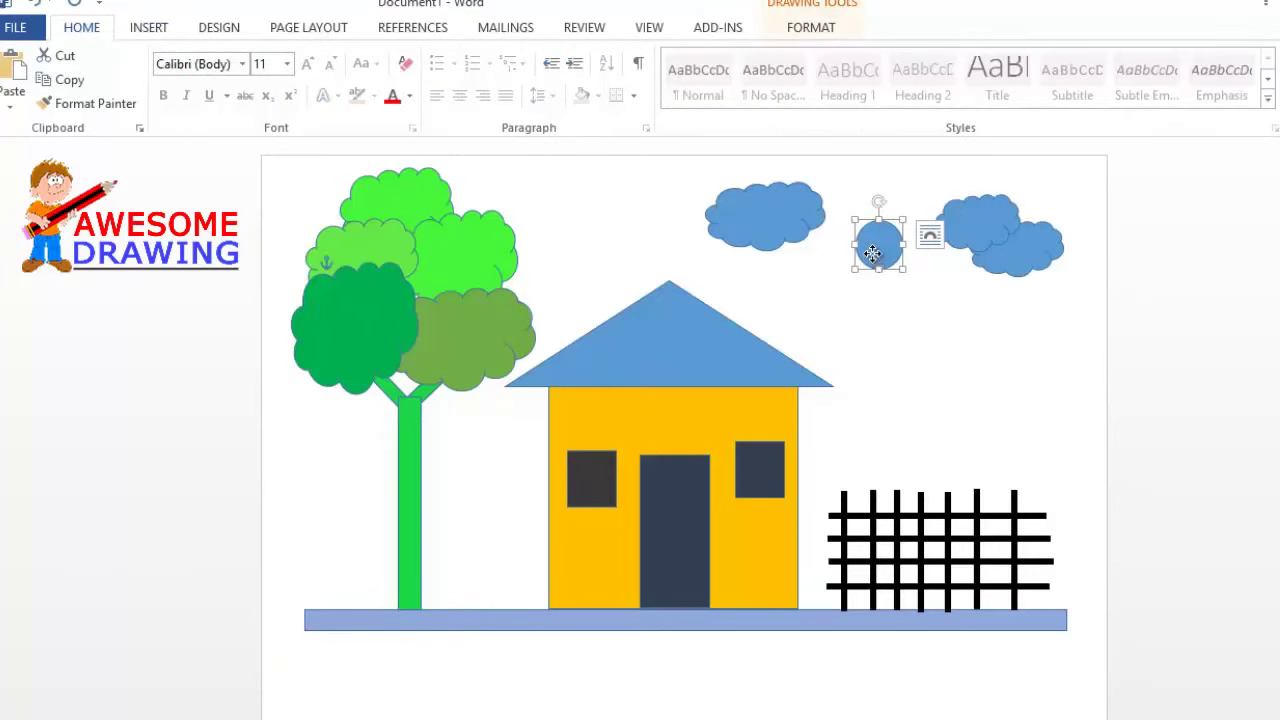
pyautogui.click(157, 33)
pyautogui.rightClick(886, 248)
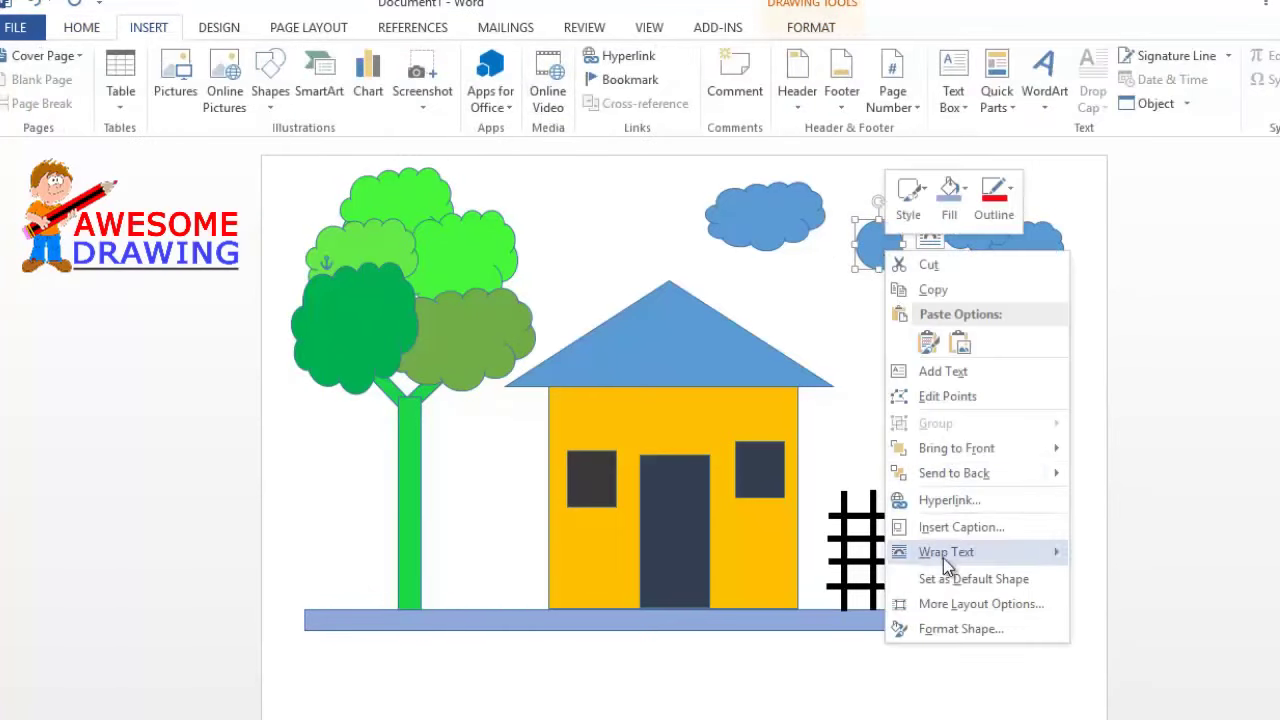
pyautogui.moveTo(943, 555)
pyautogui.click(994, 200)
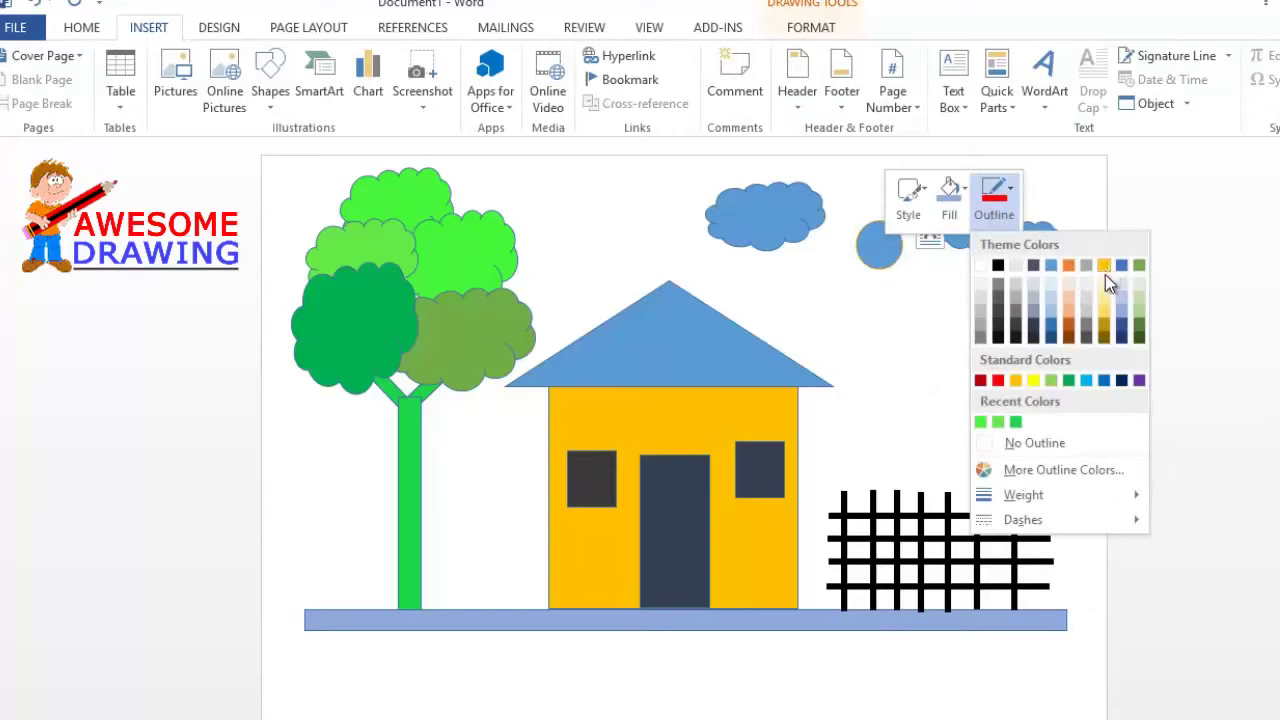
pyautogui.click(1032, 381)
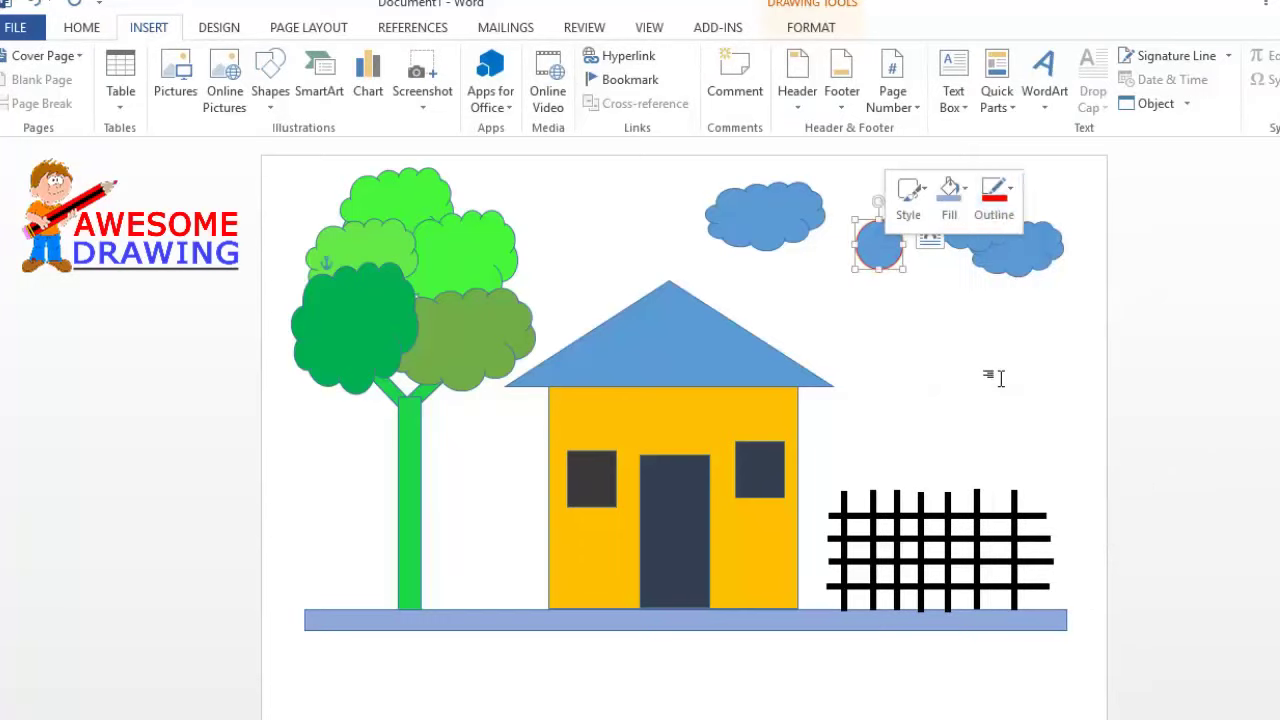
pyautogui.rightClick(884, 255)
pyautogui.click(950, 205)
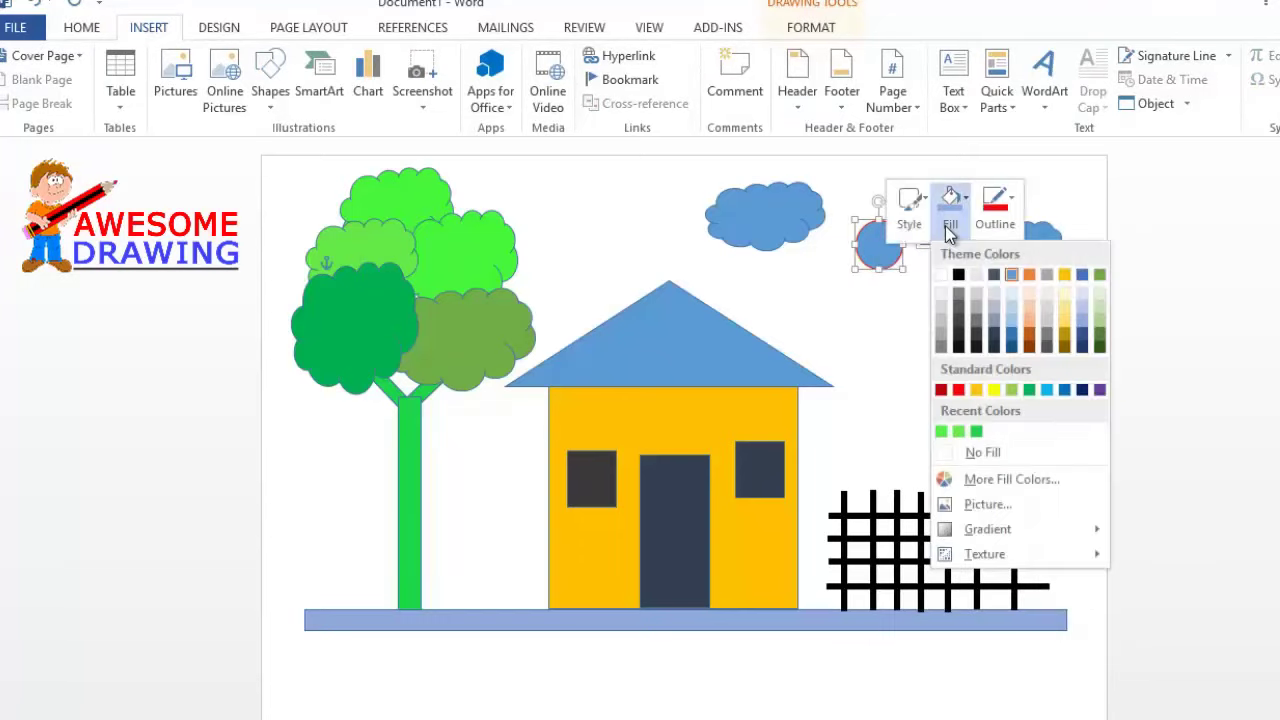
pyautogui.click(959, 392)
# Choose the Line shape from the Insert Shapes gallery
pyautogui.click(190, 32)
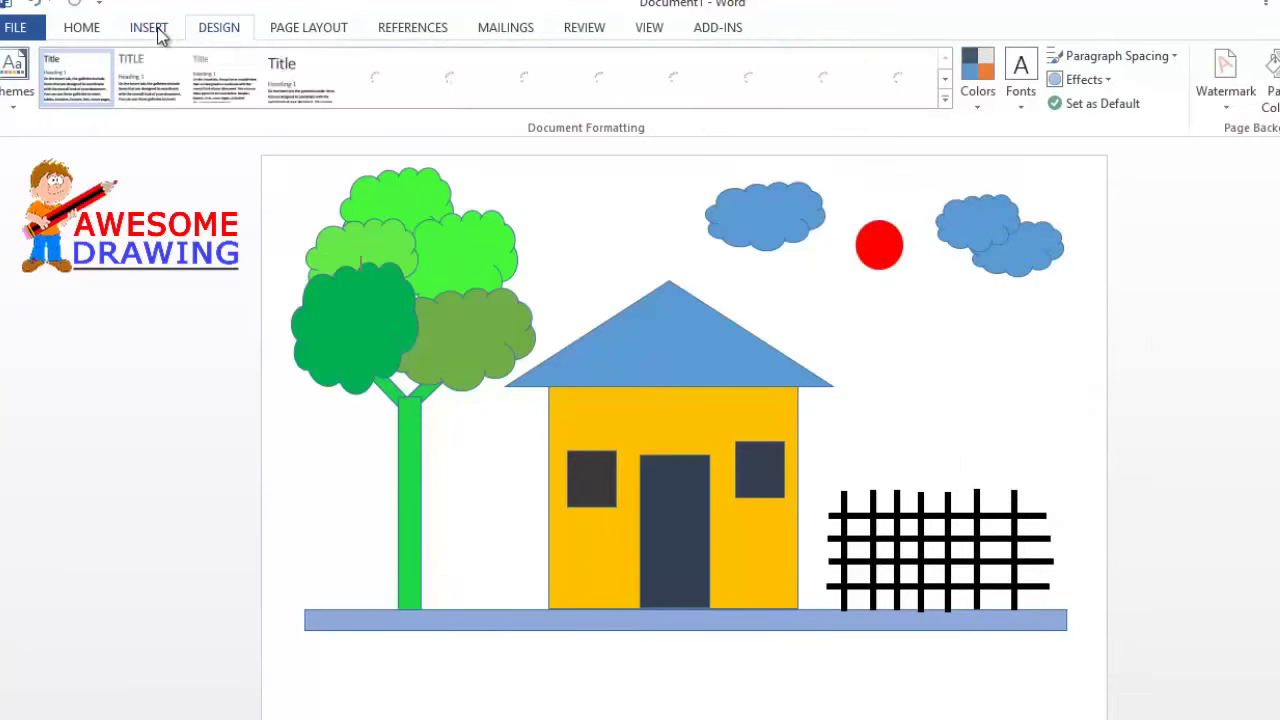
pyautogui.click(157, 30)
pyautogui.click(268, 75)
pyautogui.click(328, 150)
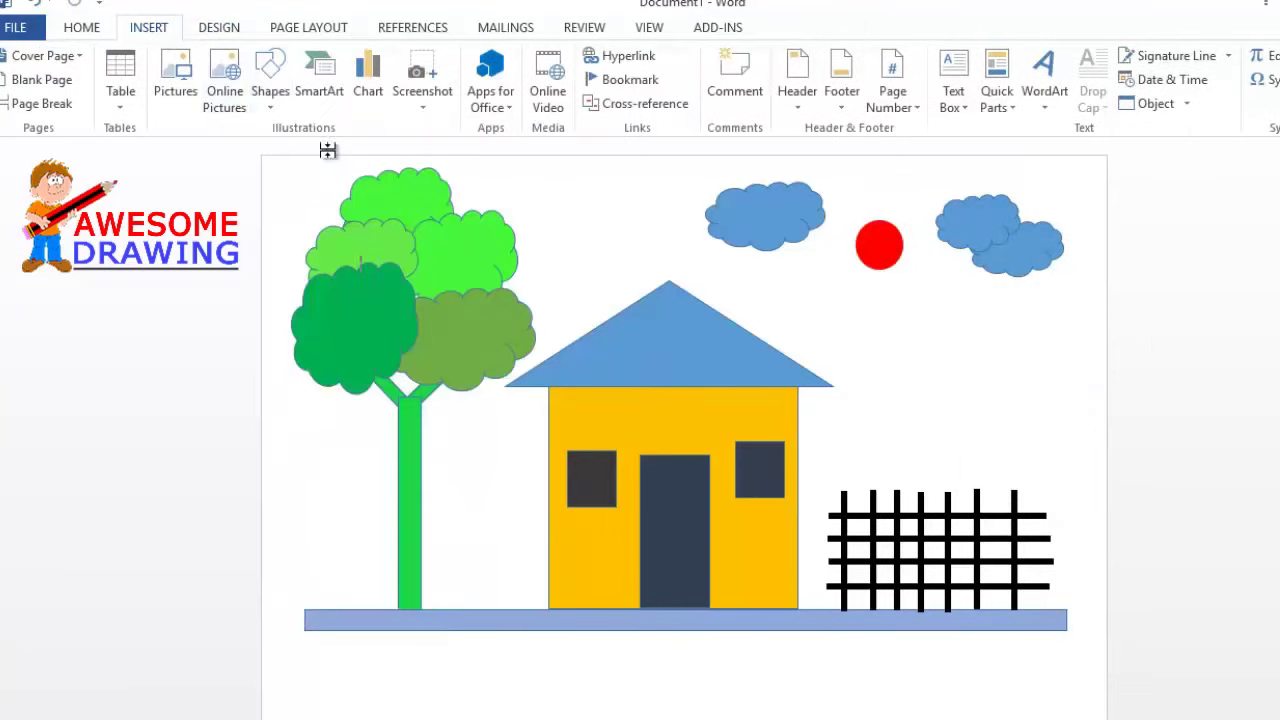
# Draw a short line near the sun and make it thick and red
pyautogui.moveTo(920, 367); pyautogui.dragTo(921, 367)
pyautogui.rightClick(929, 360)
pyautogui.click(551, 80)
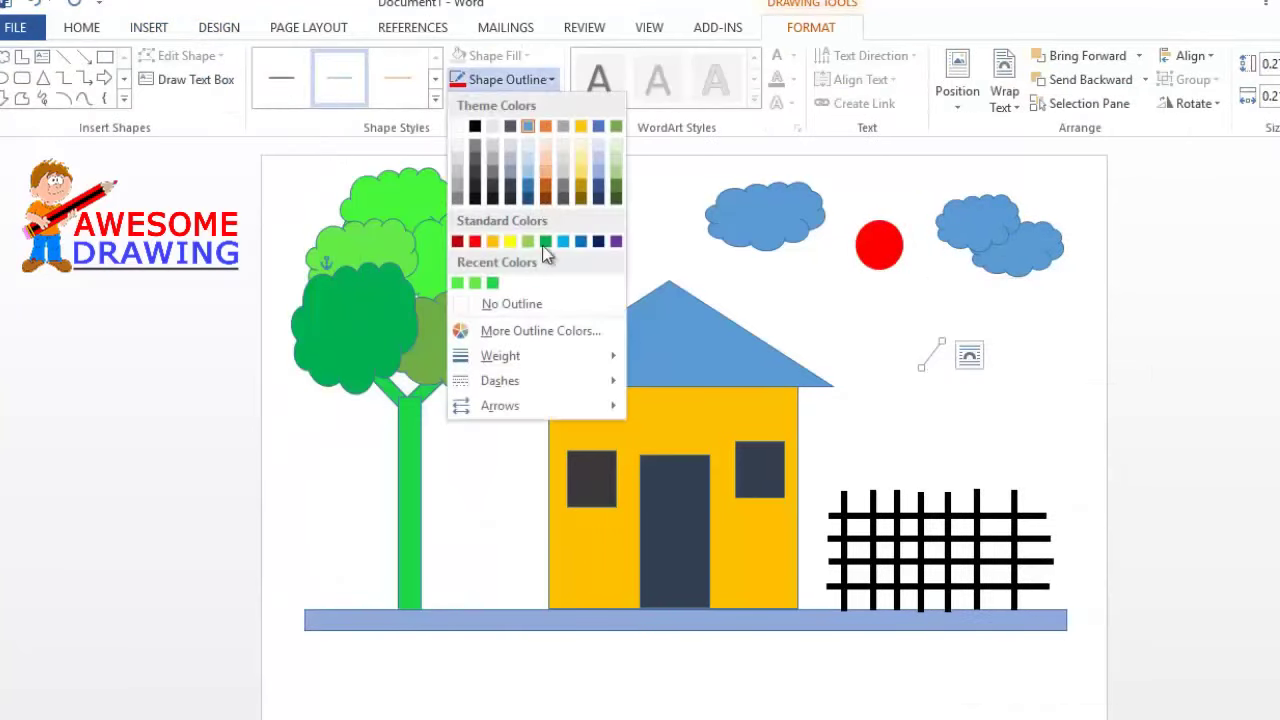
pyautogui.moveTo(500, 357)
pyautogui.click(714, 470)
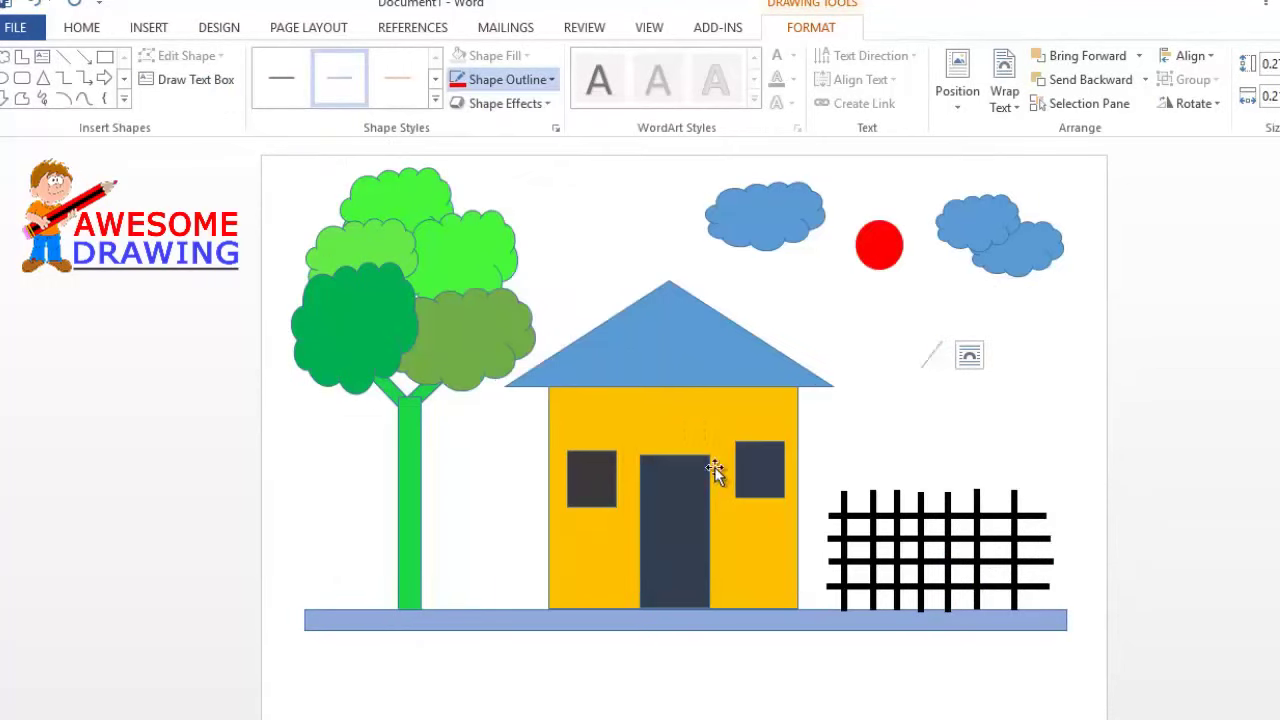
pyautogui.click(531, 82)
pyautogui.click(476, 240)
# Copy the red ray and place copies around the sun
pyautogui.moveTo(928, 370); pyautogui.dragTo(846, 288)
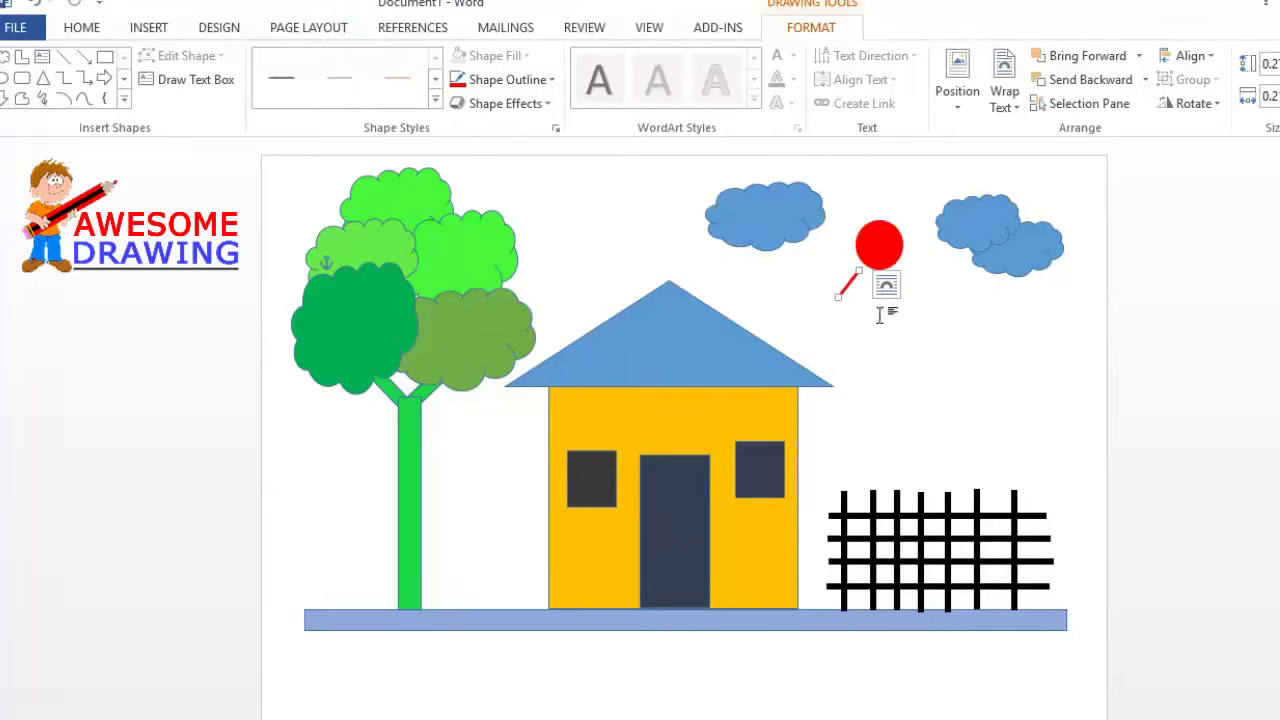
pyautogui.click(849, 306)
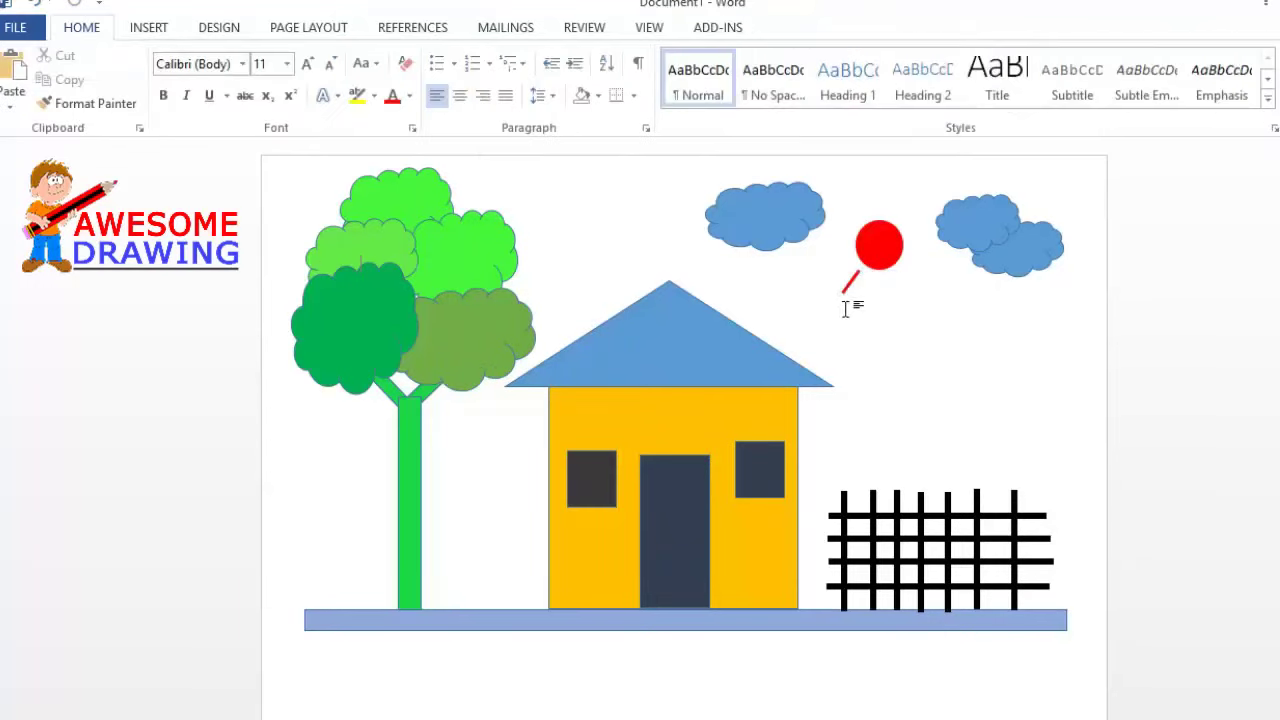
pyautogui.click(851, 284)
pyautogui.hotkey('ctrl', 'c')
pyautogui.hotkey('ctrl', 'v')
pyautogui.hotkey('ctrl', 'v')
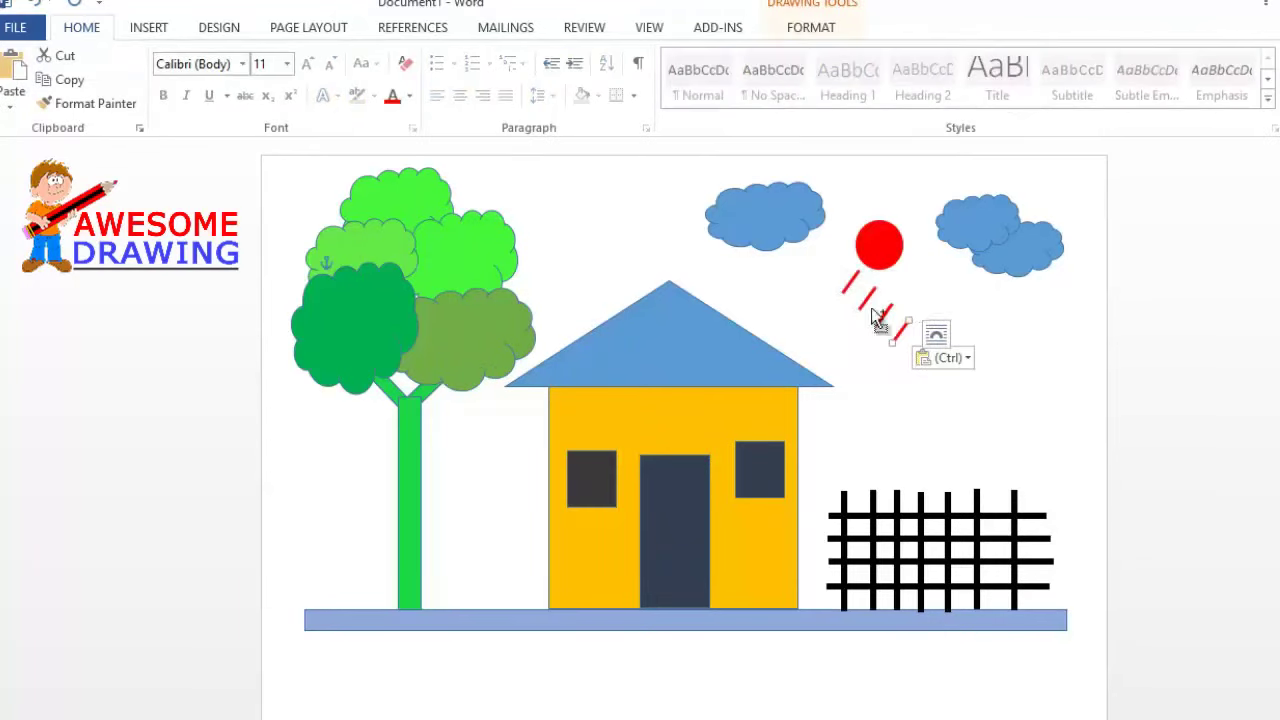
pyautogui.moveTo(864, 302); pyautogui.dragTo(907, 213)
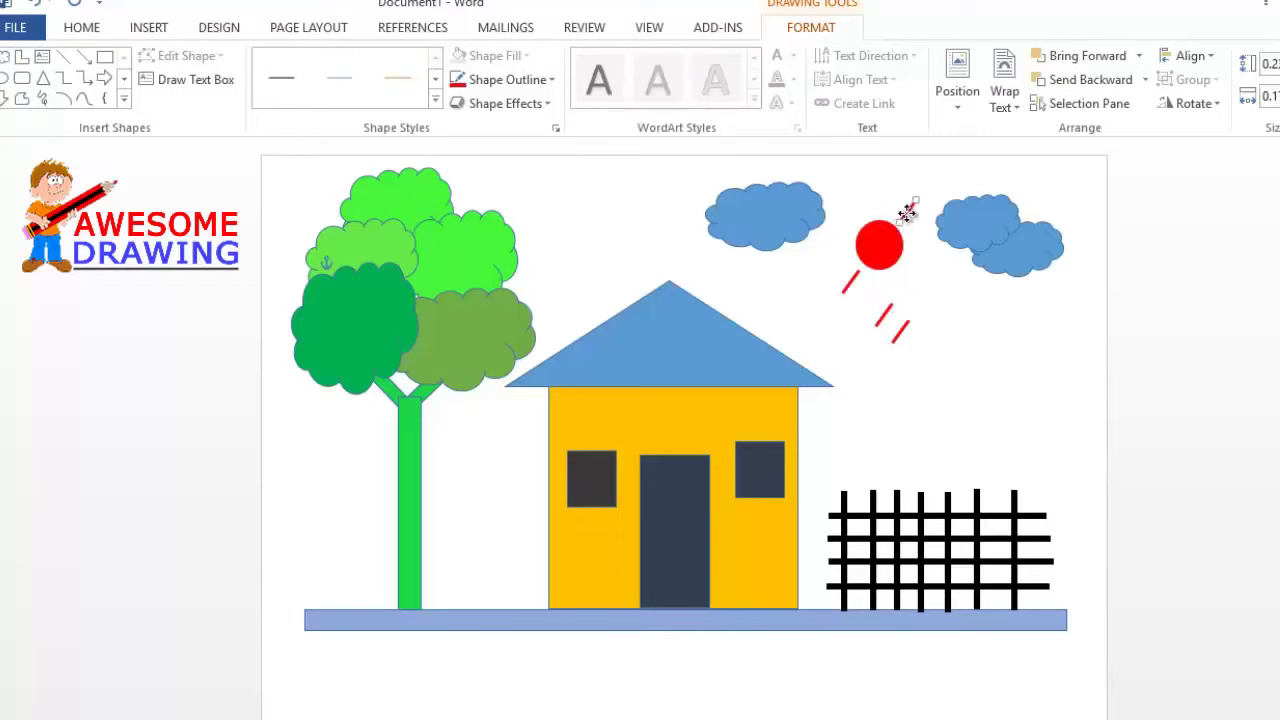
pyautogui.click(884, 322)
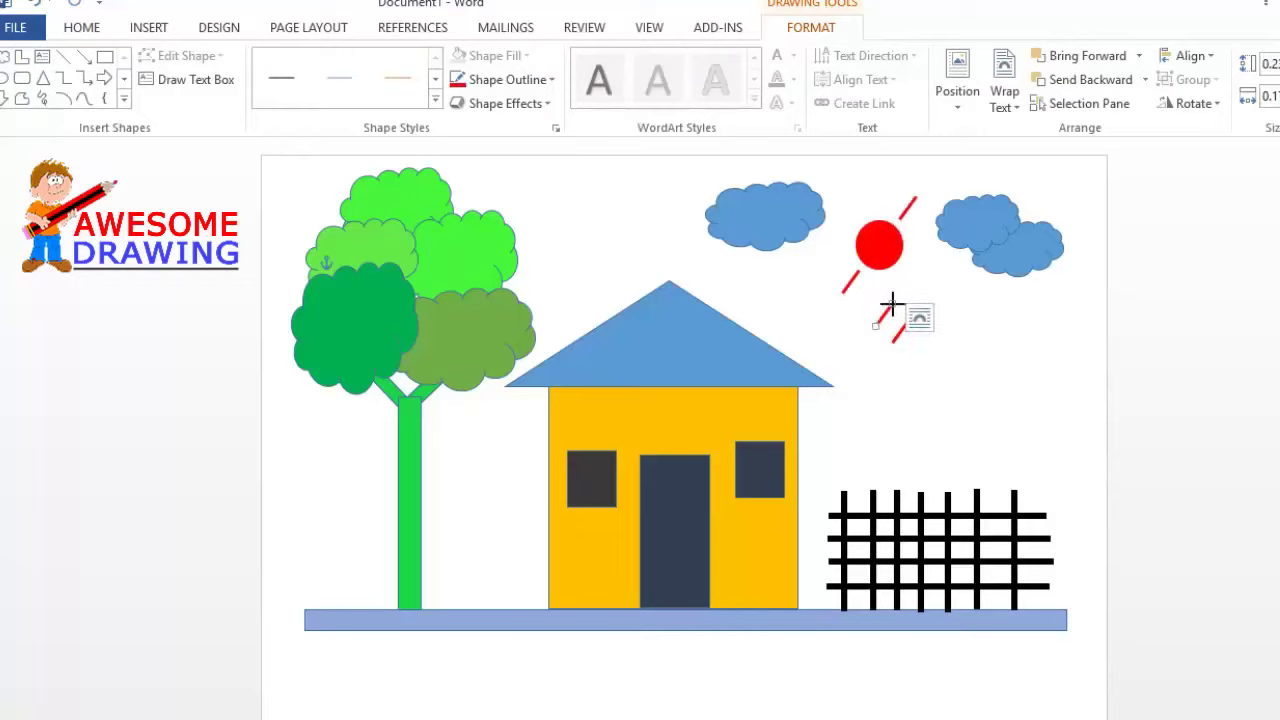
pyautogui.moveTo(890, 325)
pyautogui.mouseDown()
pyautogui.moveTo(914, 288)
pyautogui.moveTo(900, 343)
pyautogui.mouseUp()
pyautogui.moveTo(928, 294); pyautogui.dragTo(845, 210)
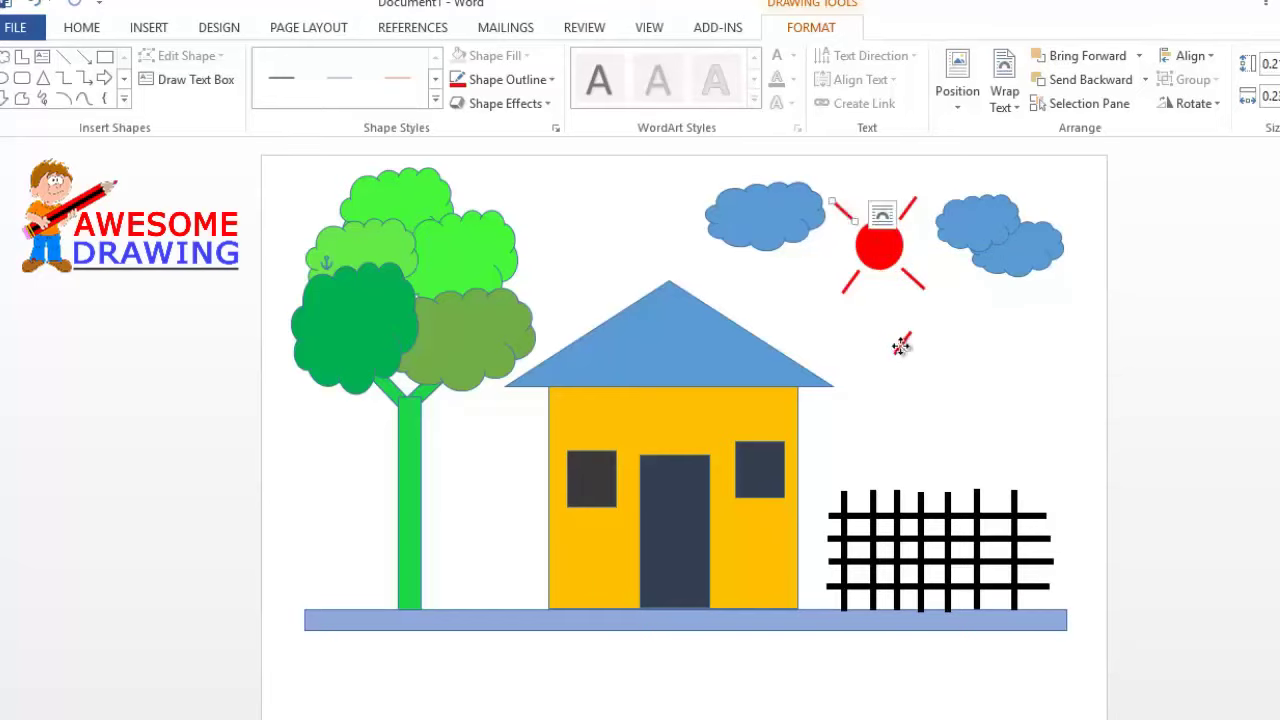
# Resize a dash, reshape one into a vertical ray, and duplicate it
pyautogui.click(902, 343)
pyautogui.moveTo(910, 337)
pyautogui.mouseDown()
pyautogui.moveTo(895, 351)
pyautogui.moveTo(897, 329)
pyautogui.moveTo(923, 346)
pyautogui.mouseUp()
pyautogui.click(877, 286)
pyautogui.click(880, 288)
pyautogui.hotkey('ctrl', 'c')
pyautogui.hotkey('ctrl', 'v')
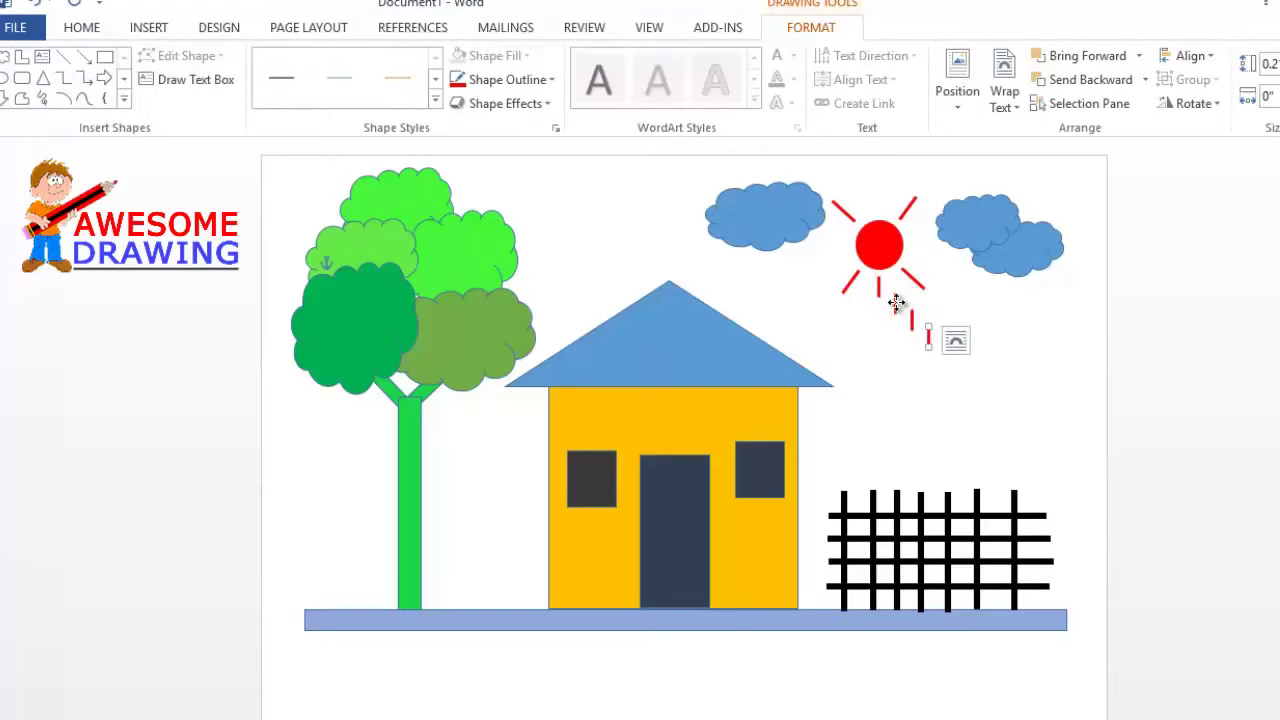
pyautogui.click(894, 300)
# Move the remaining red dashes to the sun's left side to complete the rays
pyautogui.click(875, 203)
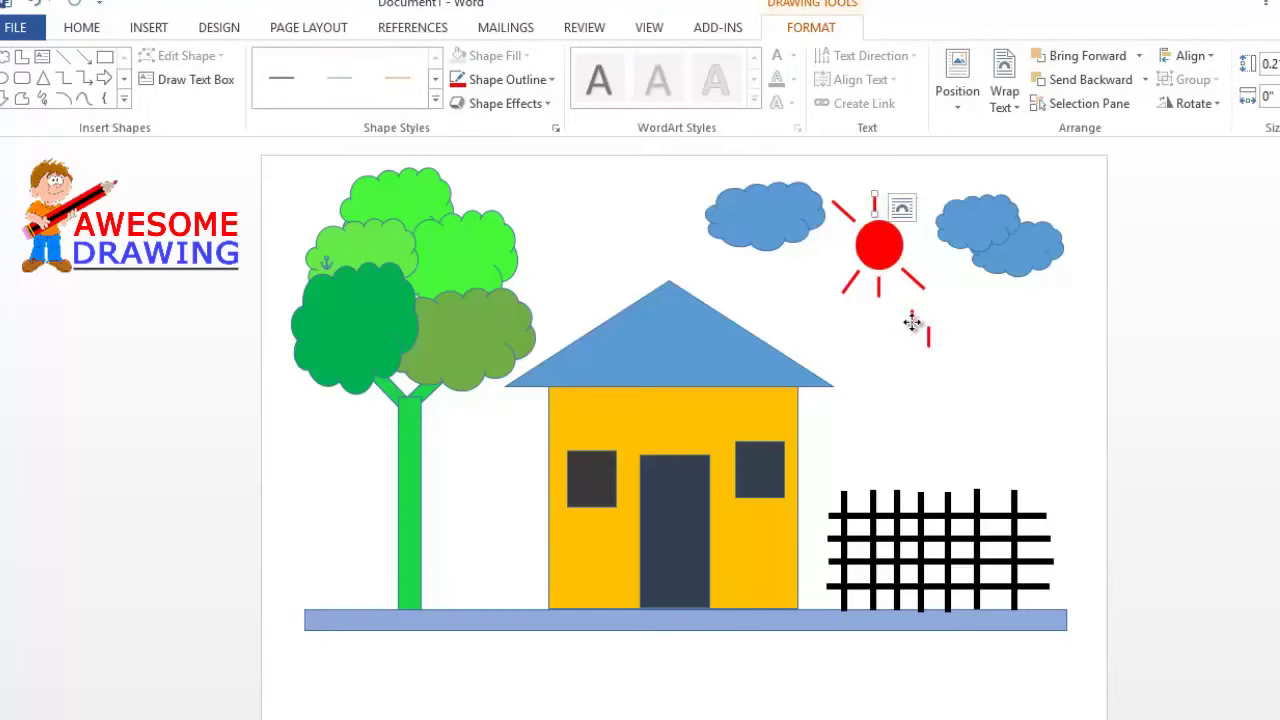
pyautogui.click(912, 322)
pyautogui.moveTo(920, 313); pyautogui.dragTo(922, 246)
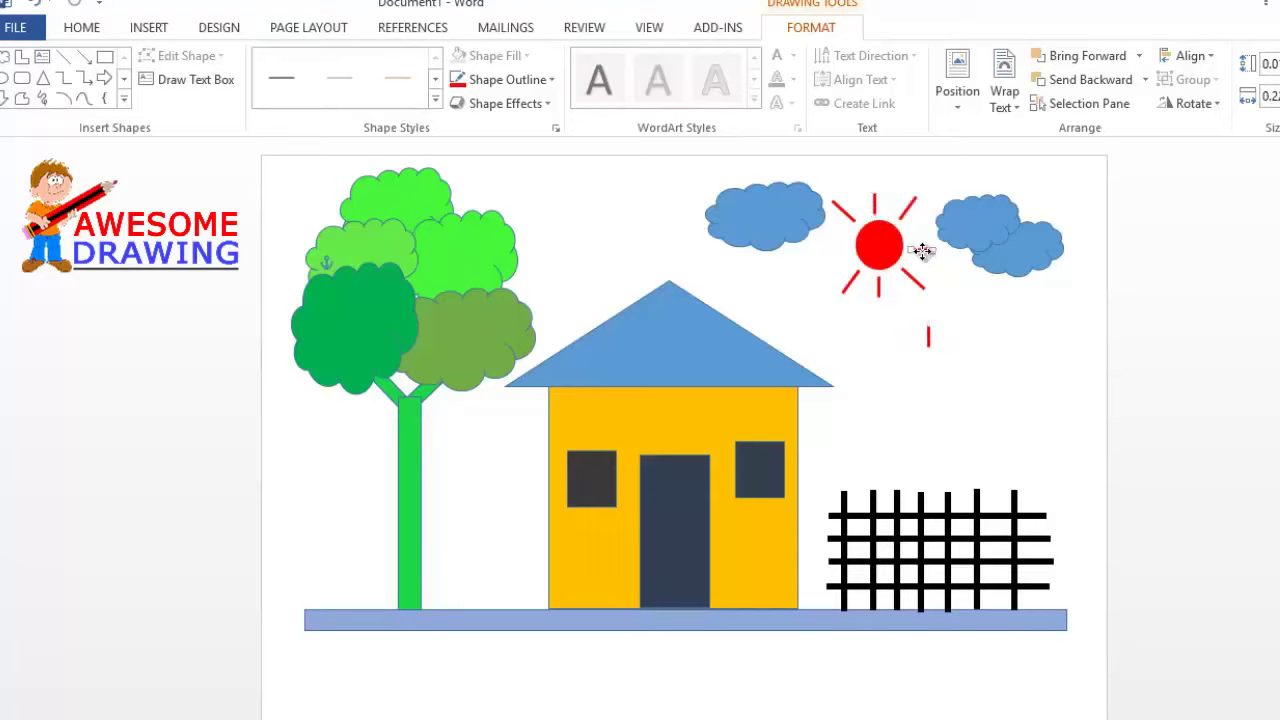
pyautogui.moveTo(929, 337)
pyautogui.mouseDown()
pyautogui.moveTo(832, 267)
pyautogui.moveTo(836, 250)
pyautogui.mouseUp()
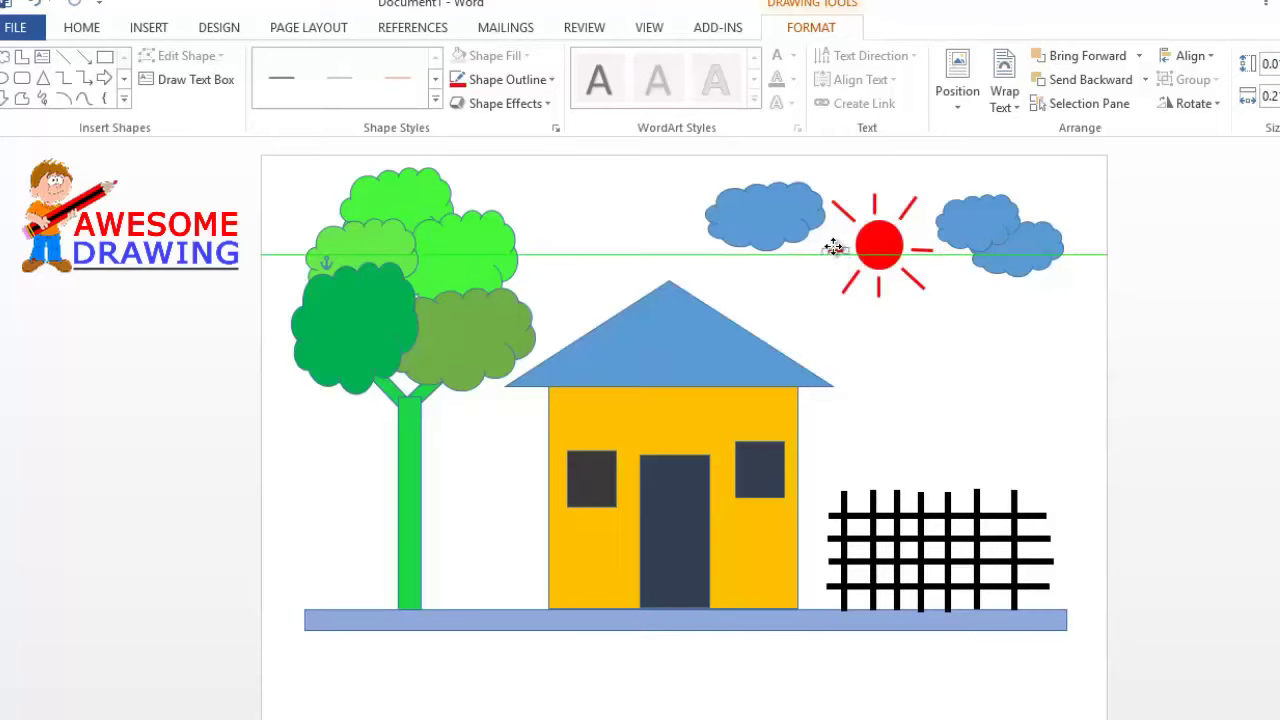
pyautogui.click(960, 366)
# Fill the front cloud light grey, the back cloud dark grey, and the left cloud grey
pyautogui.click(972, 228)
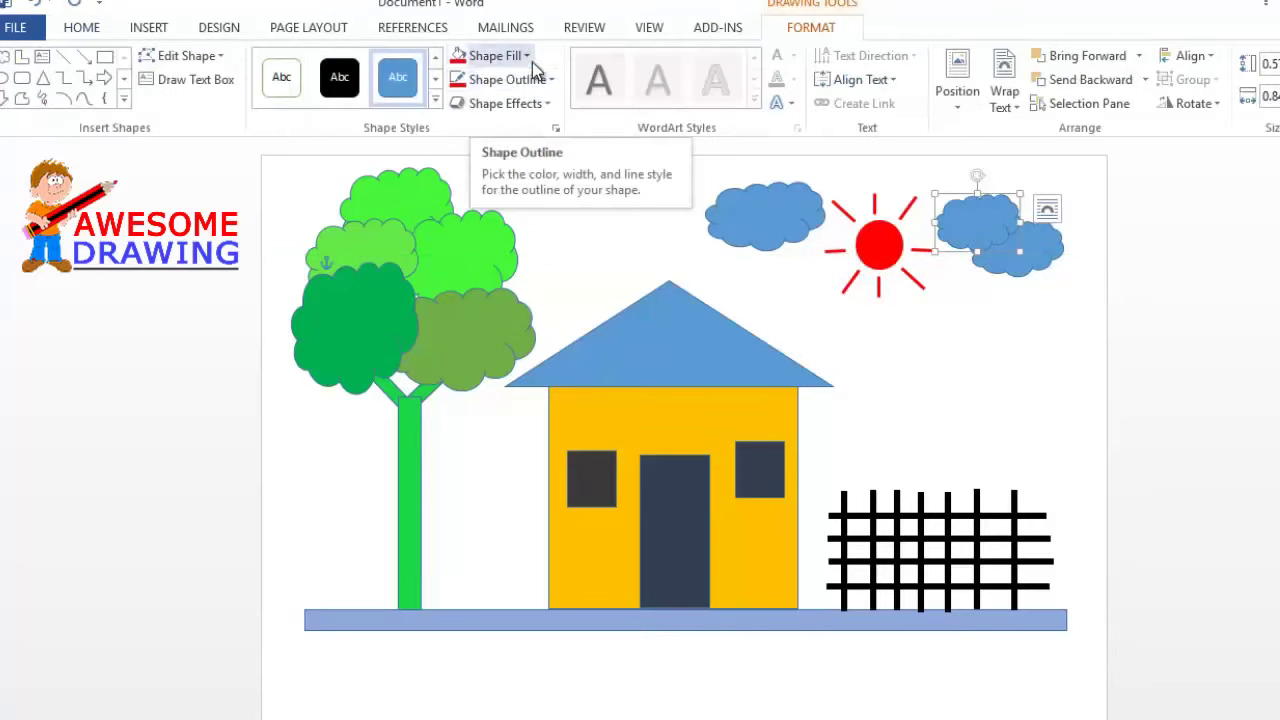
pyautogui.click(495, 56)
pyautogui.click(456, 127)
pyautogui.click(1034, 265)
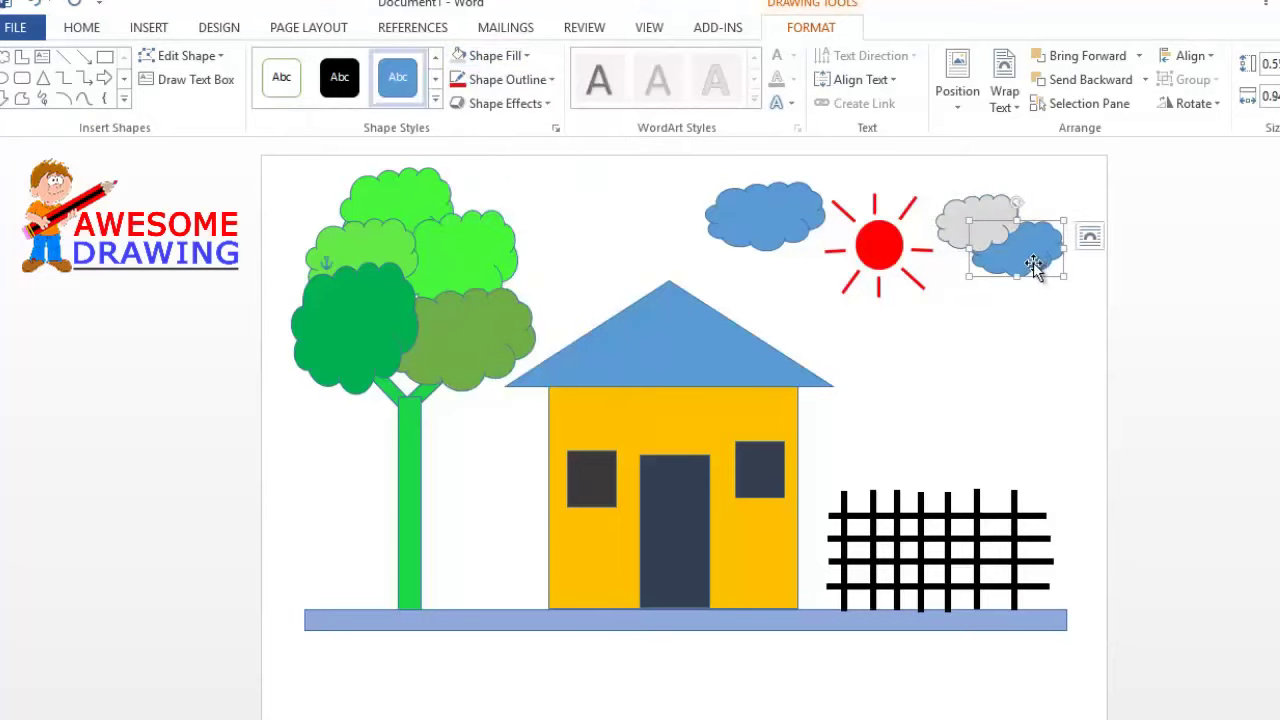
pyautogui.click(493, 56)
pyautogui.click(458, 165)
pyautogui.click(765, 215)
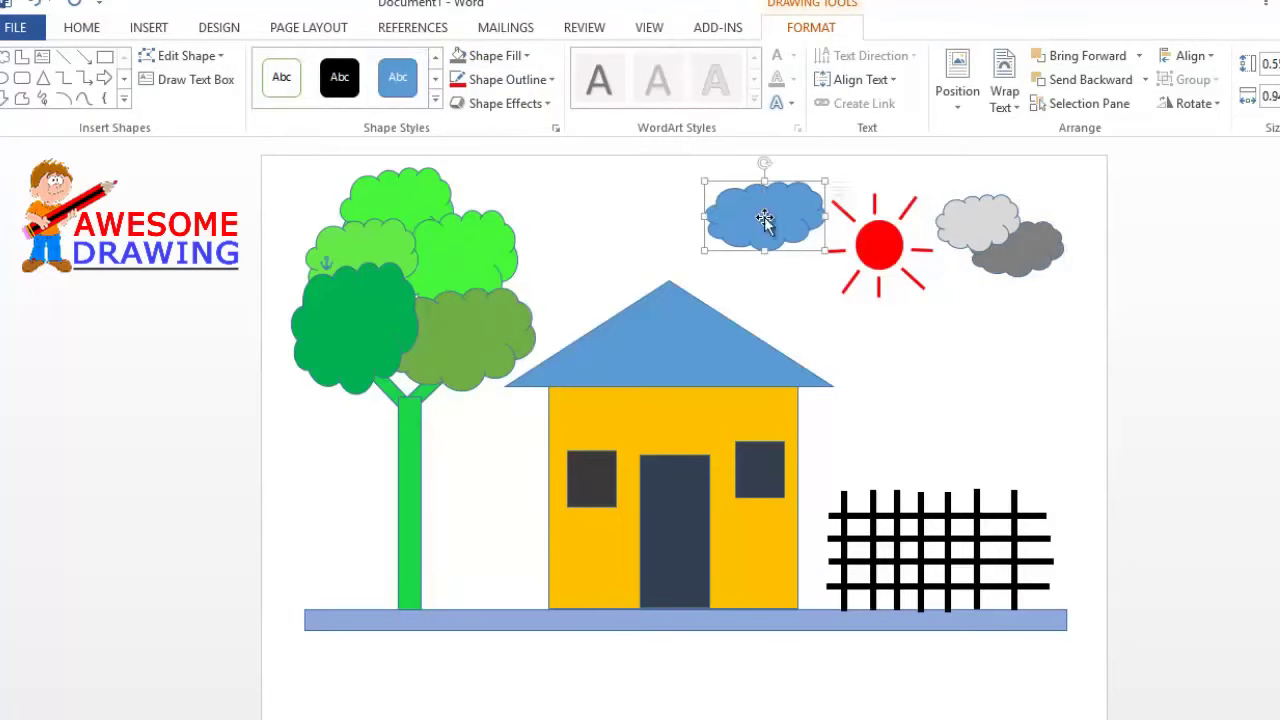
pyautogui.click(495, 56)
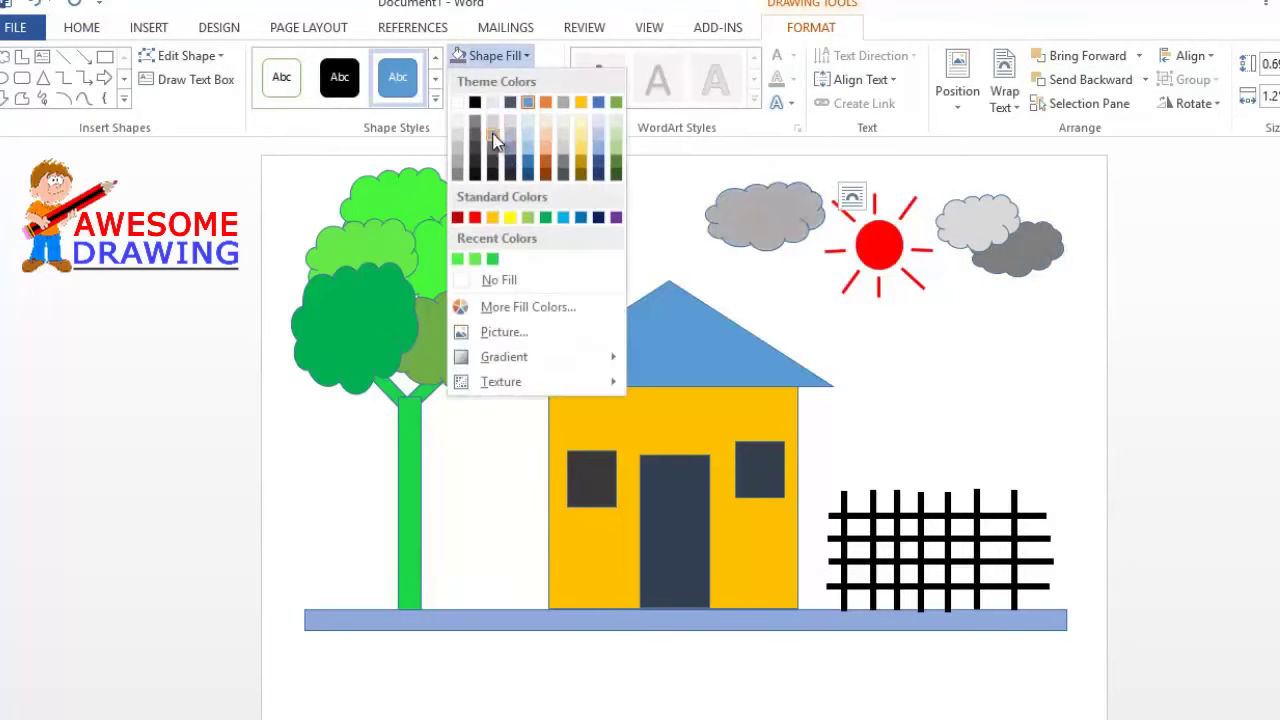
pyautogui.click(492, 131)
pyautogui.click(1036, 395)
# Draw a freehand scribble grass tuft at the tree's base and fill it green
pyautogui.click(147, 27)
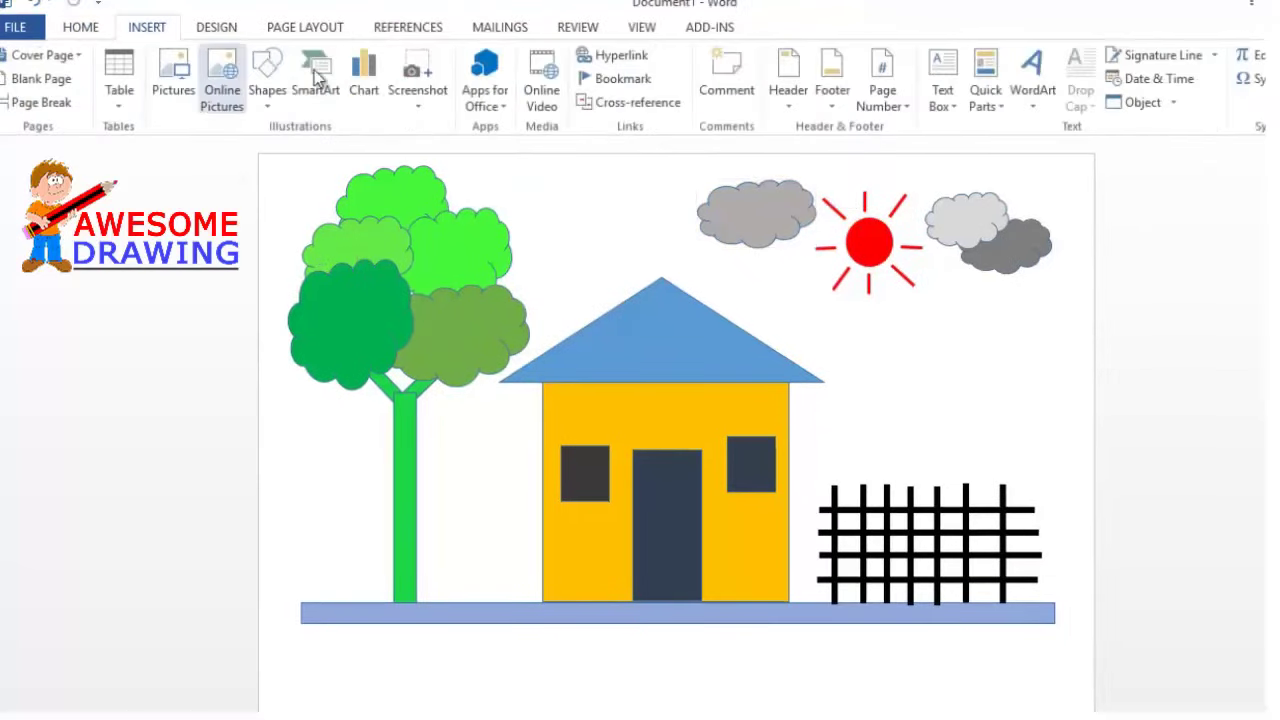
pyautogui.click(268, 95)
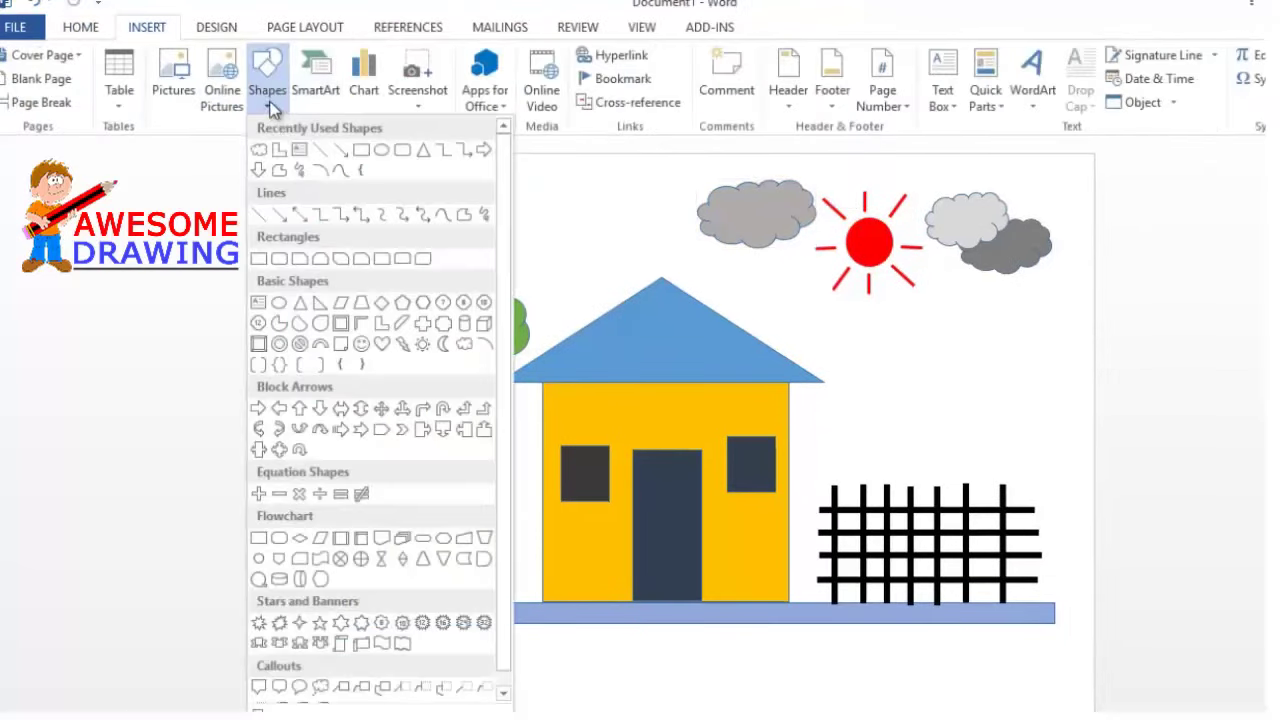
pyautogui.click(300, 171)
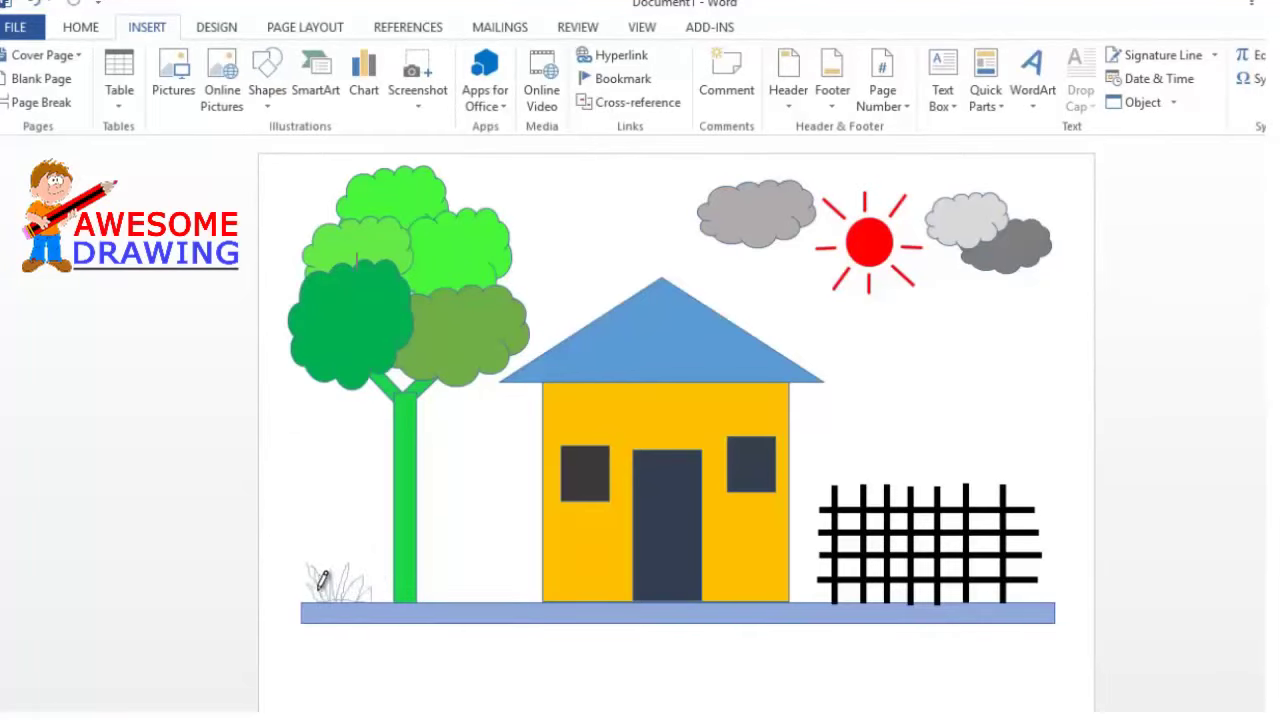
pyautogui.moveTo(322, 579); pyautogui.dragTo(337, 592)
pyautogui.click(490, 55)
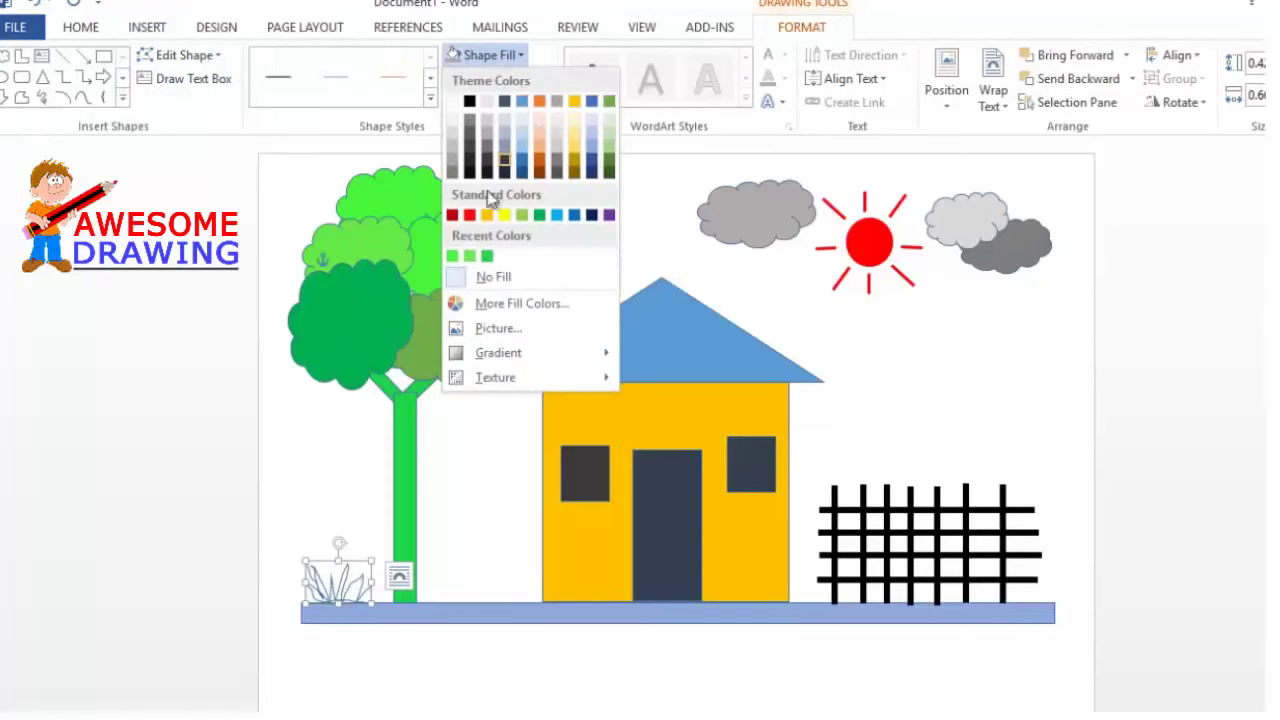
pyautogui.click(485, 258)
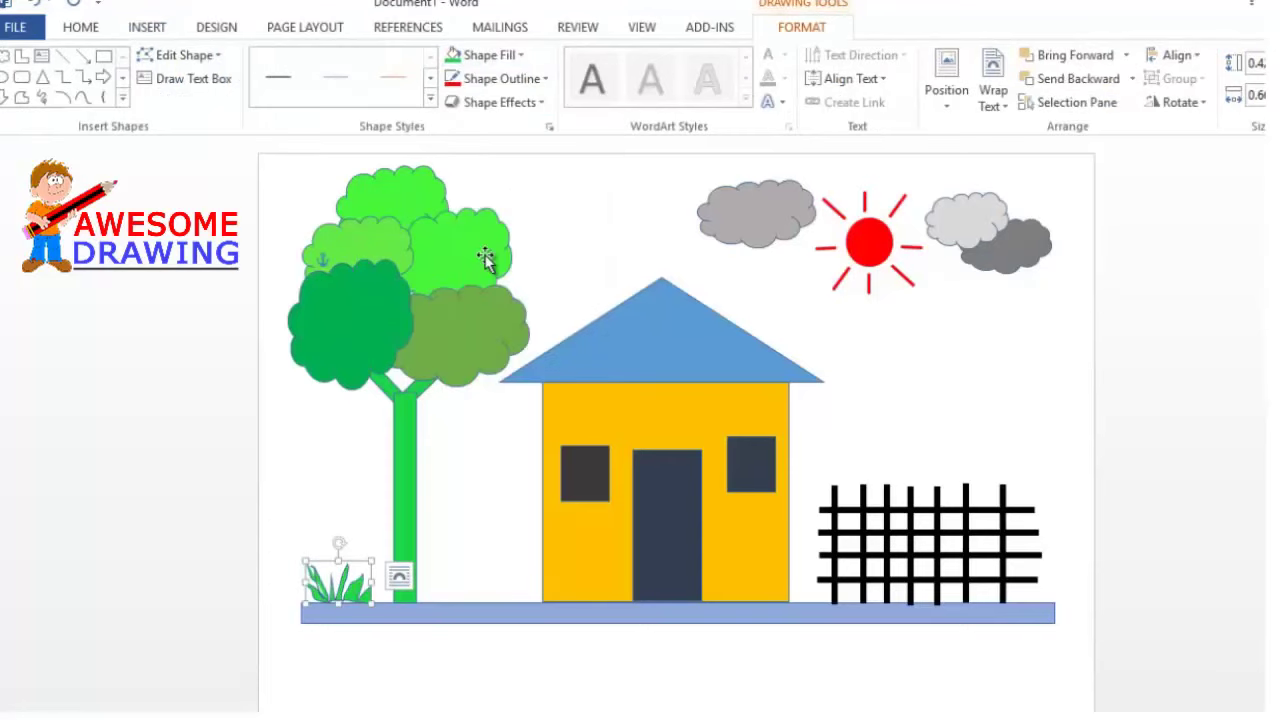
# Duplicate the grass tuft and place copies left and right of the trunk, widening the right one
pyautogui.hotkey('ctrl', 'c')
pyautogui.hotkey('ctrl', 'v')
pyautogui.moveTo(349, 600)
pyautogui.mouseDown()
pyautogui.moveTo(461, 575)
pyautogui.moveTo(446, 544)
pyautogui.mouseUp()
pyautogui.click(339, 593)
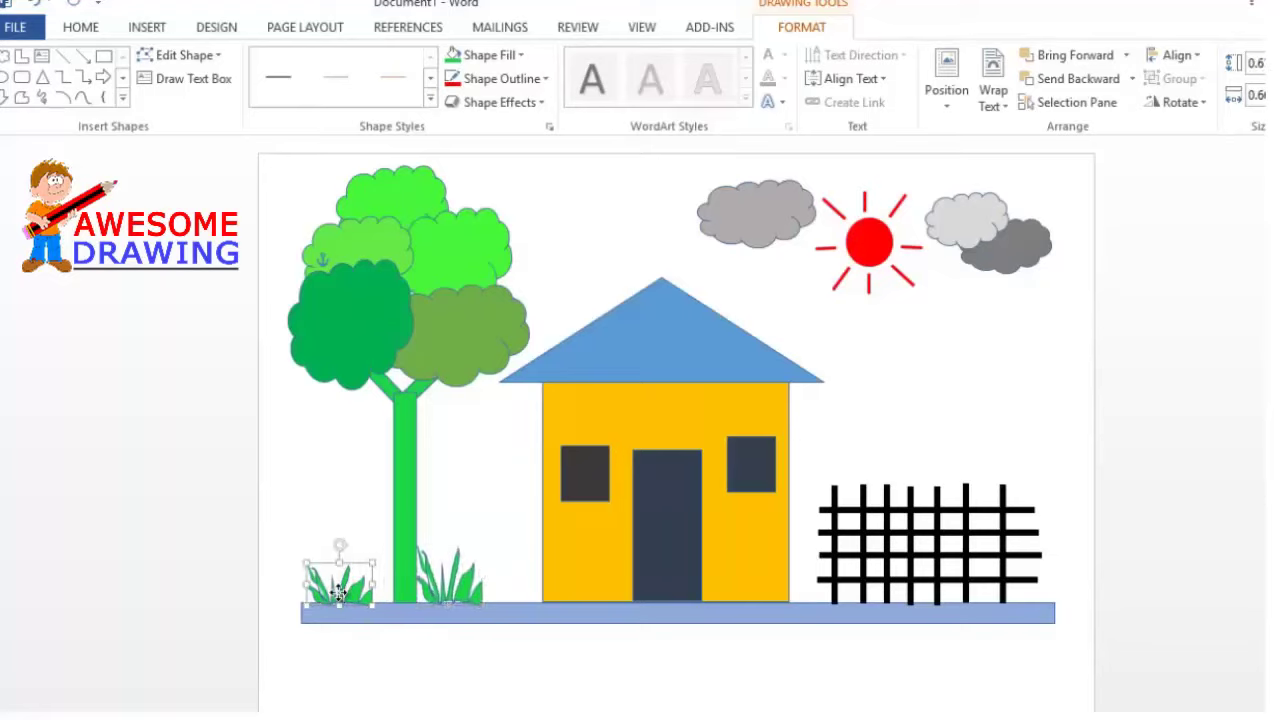
pyautogui.moveTo(339, 593)
pyautogui.mouseDown()
pyautogui.moveTo(359, 593)
pyautogui.moveTo(337, 570)
pyautogui.moveTo(337, 536)
pyautogui.mouseUp()
pyautogui.hotkey('ctrl', 'c')
pyautogui.hotkey('ctrl', 'v')
pyautogui.click(437, 576)
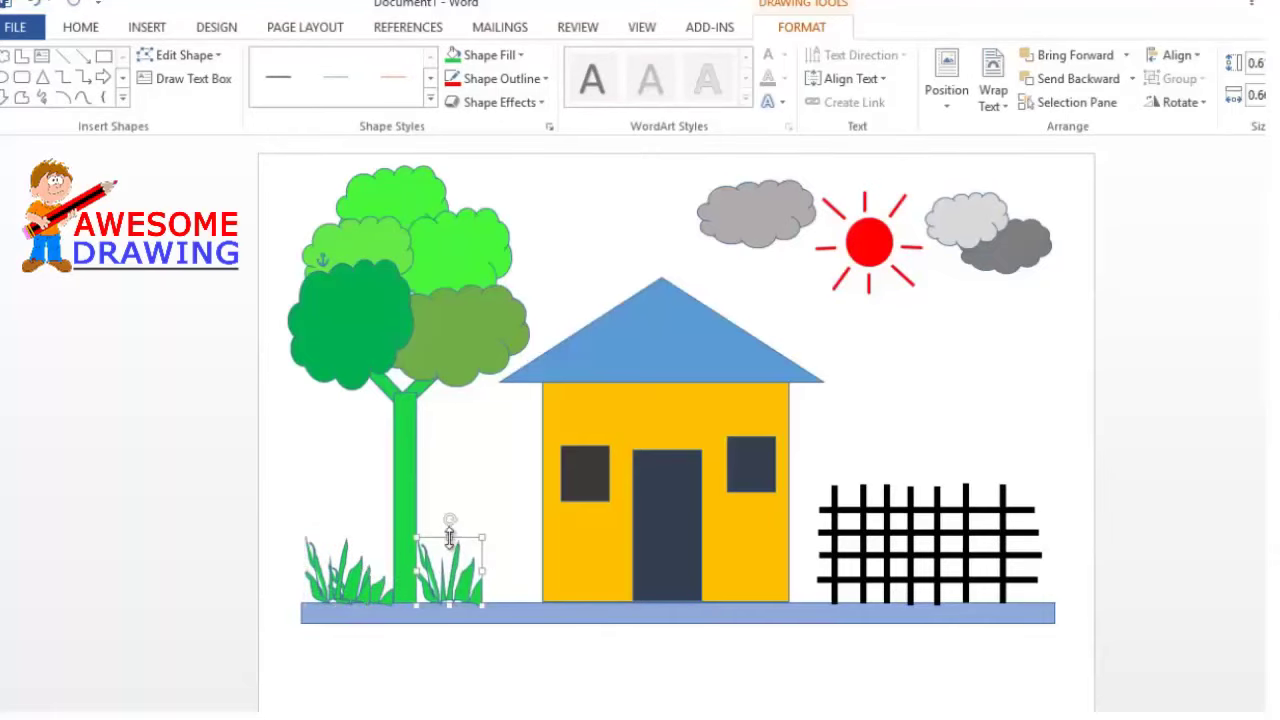
pyautogui.moveTo(483, 569); pyautogui.dragTo(490, 569)
pyautogui.click(1029, 349)
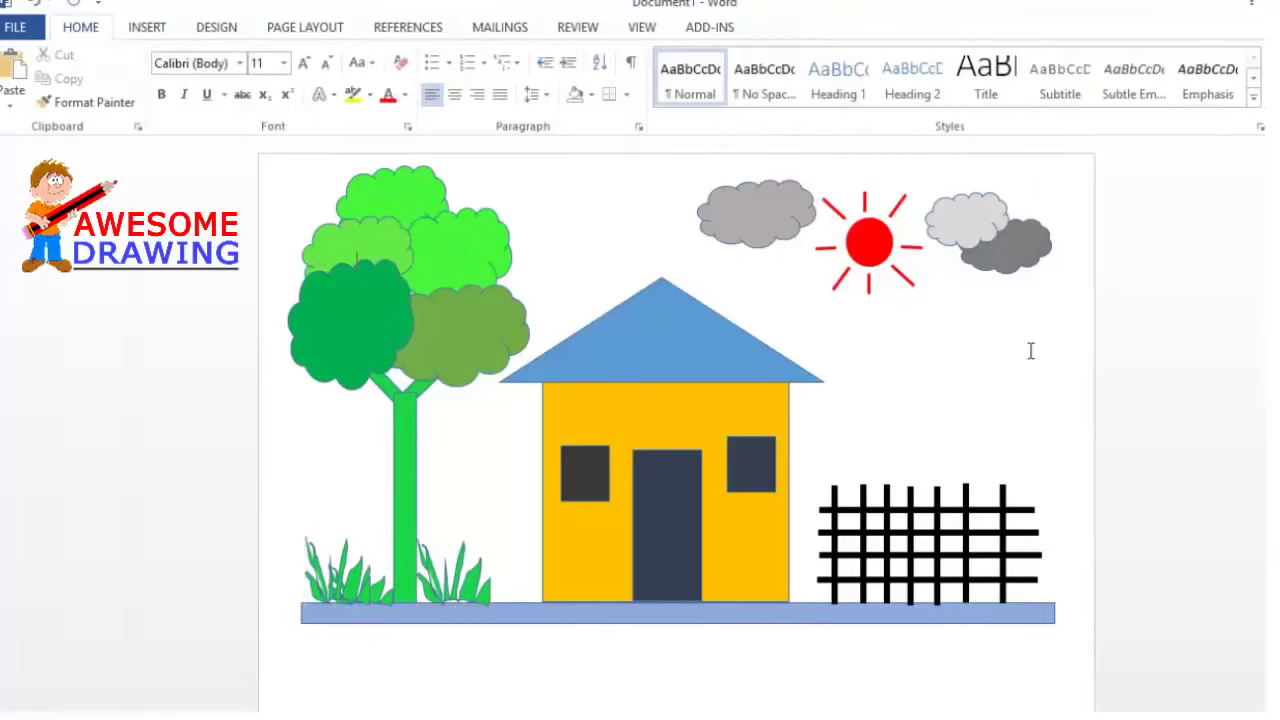
pyautogui.click(147, 27)
# Add a red ten-point star flower on the grass and paste another copy
pyautogui.click(265, 95)
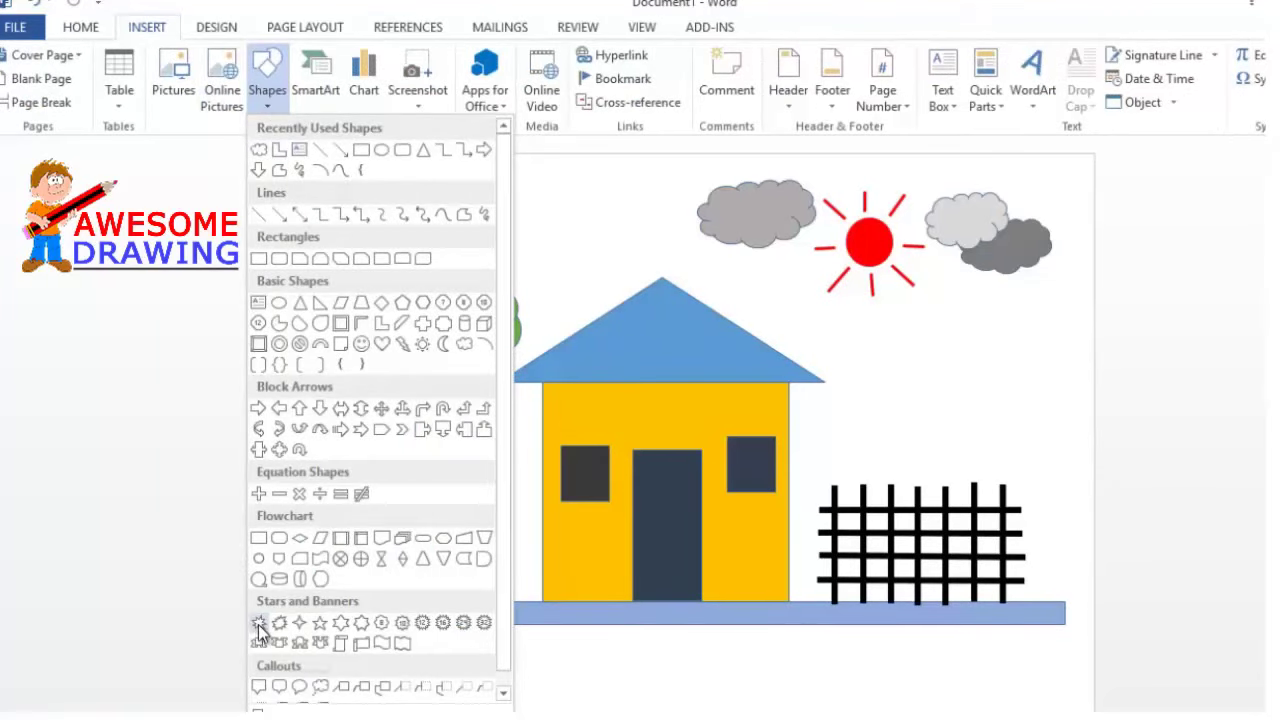
pyautogui.click(401, 624)
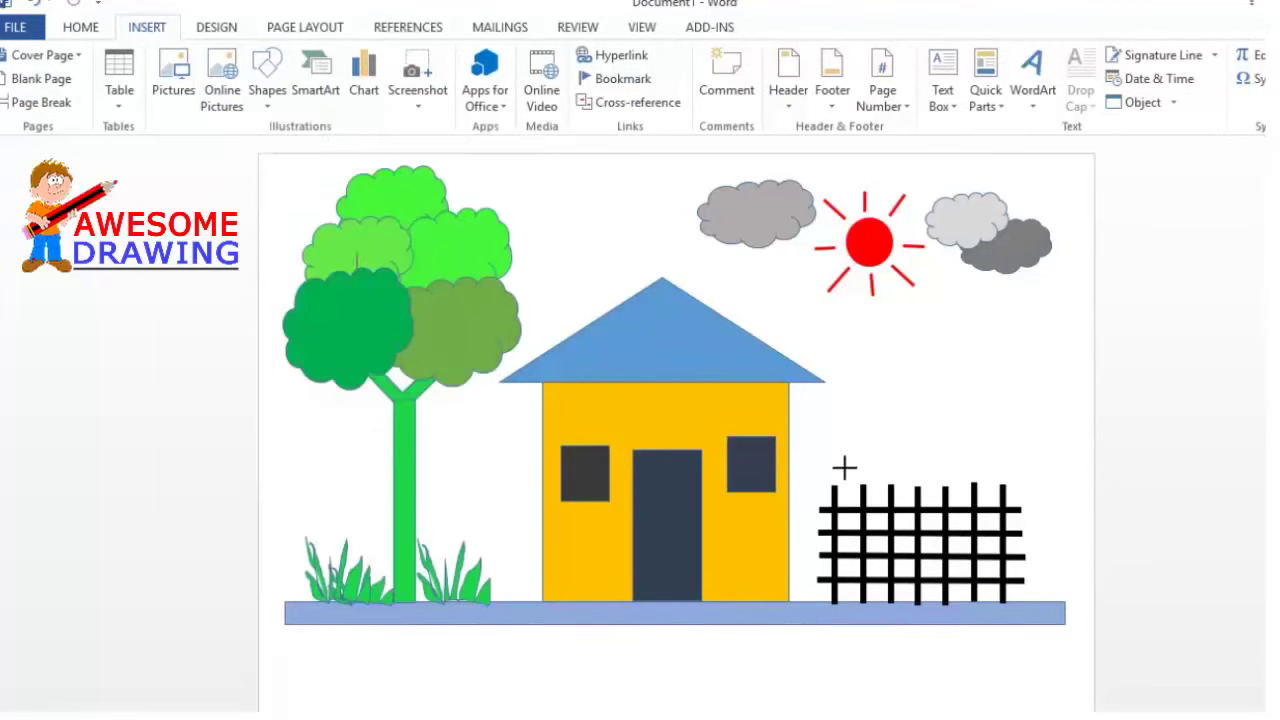
pyautogui.click(878, 428)
pyautogui.moveTo(877, 424); pyautogui.dragTo(343, 548)
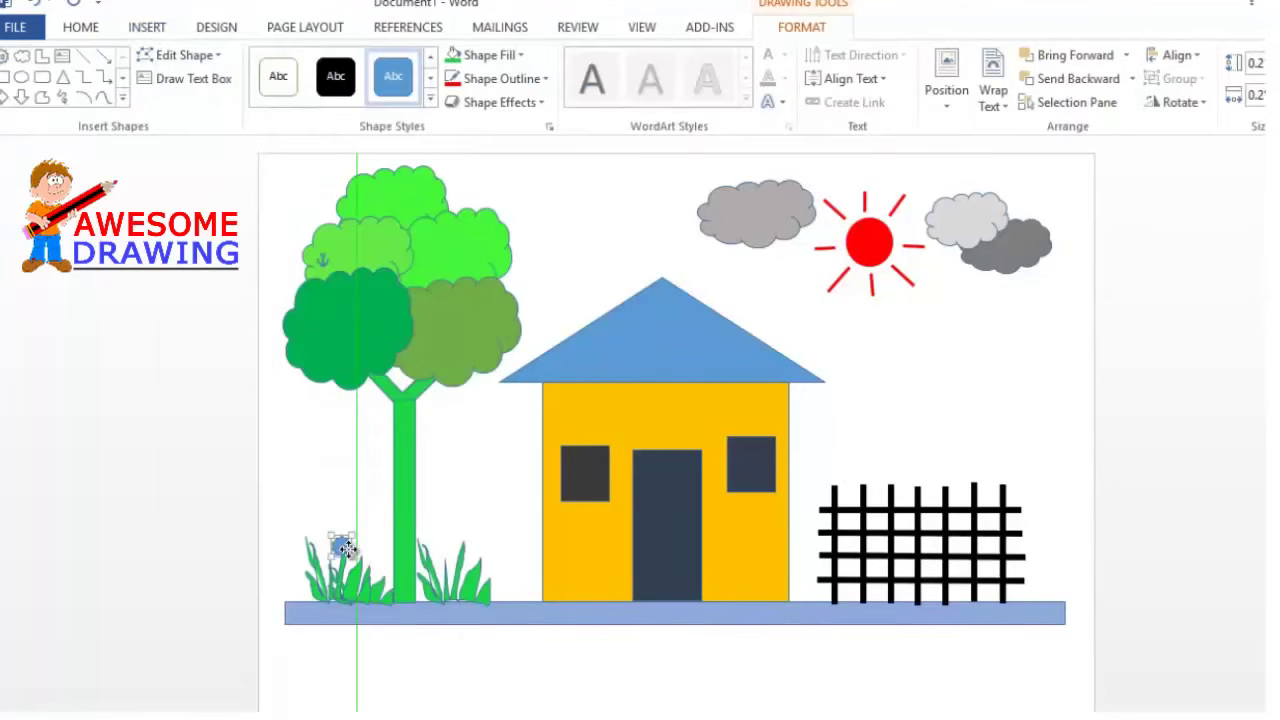
pyautogui.click(495, 55)
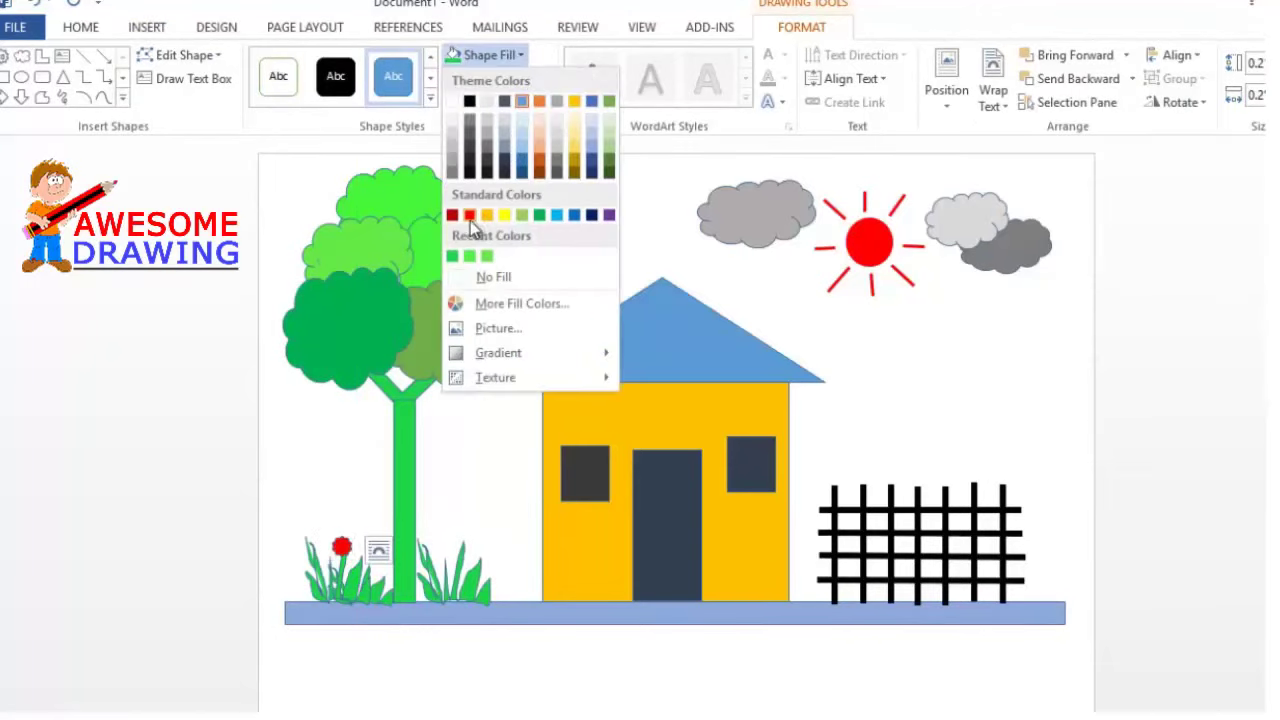
pyautogui.click(469, 215)
pyautogui.moveTo(343, 548)
pyautogui.mouseDown()
pyautogui.moveTo(333, 560)
pyautogui.moveTo(363, 557)
pyautogui.moveTo(375, 572)
pyautogui.moveTo(445, 562)
pyautogui.mouseUp()
pyautogui.hotkey('ctrl', 'c')
pyautogui.hotkey('ctrl', 'v')
pyautogui.hotkey('ctrl', 'v')
pyautogui.hotkey('ctrl', 'v')
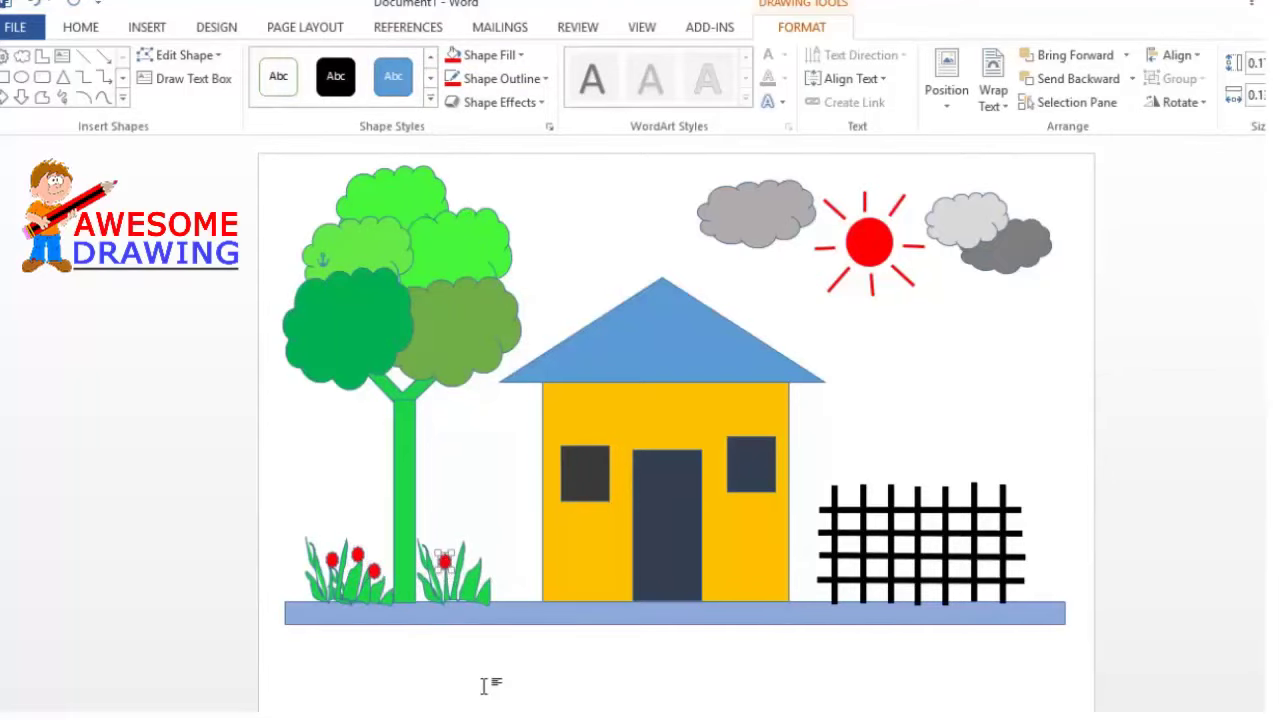
pyautogui.click(484, 685)
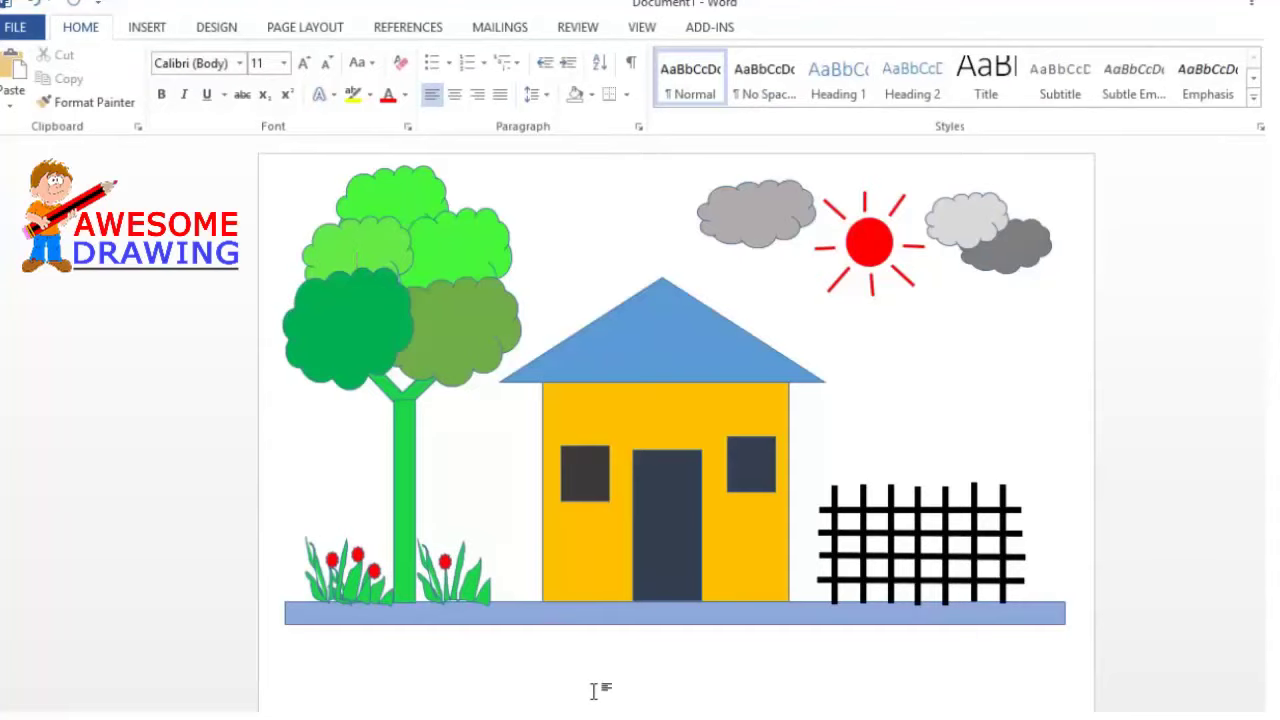
# Sketch a freehand scribble grass clump and fill it light green
pyautogui.click(147, 27)
pyautogui.click(265, 92)
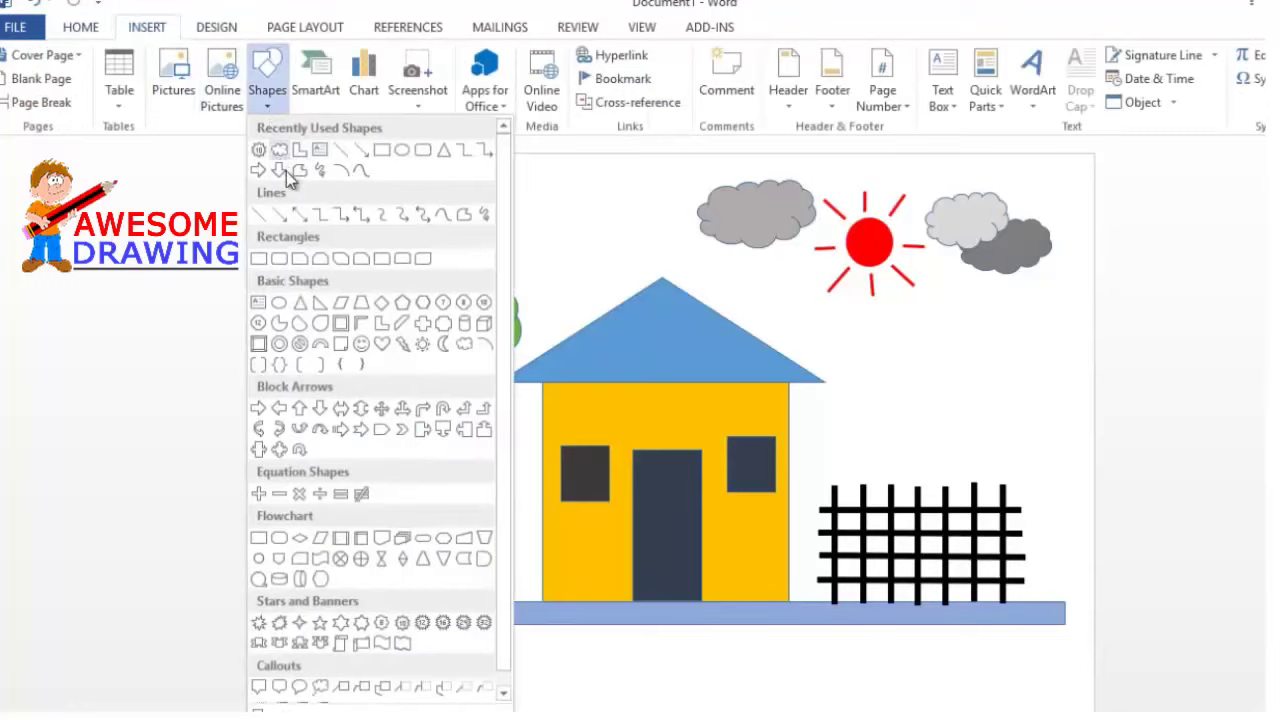
pyautogui.click(340, 214)
pyautogui.moveTo(894, 367)
pyautogui.mouseDown()
pyautogui.moveTo(912, 424)
pyautogui.moveTo(921, 402)
pyautogui.moveTo(982, 394)
pyautogui.moveTo(1043, 363)
pyautogui.mouseUp()
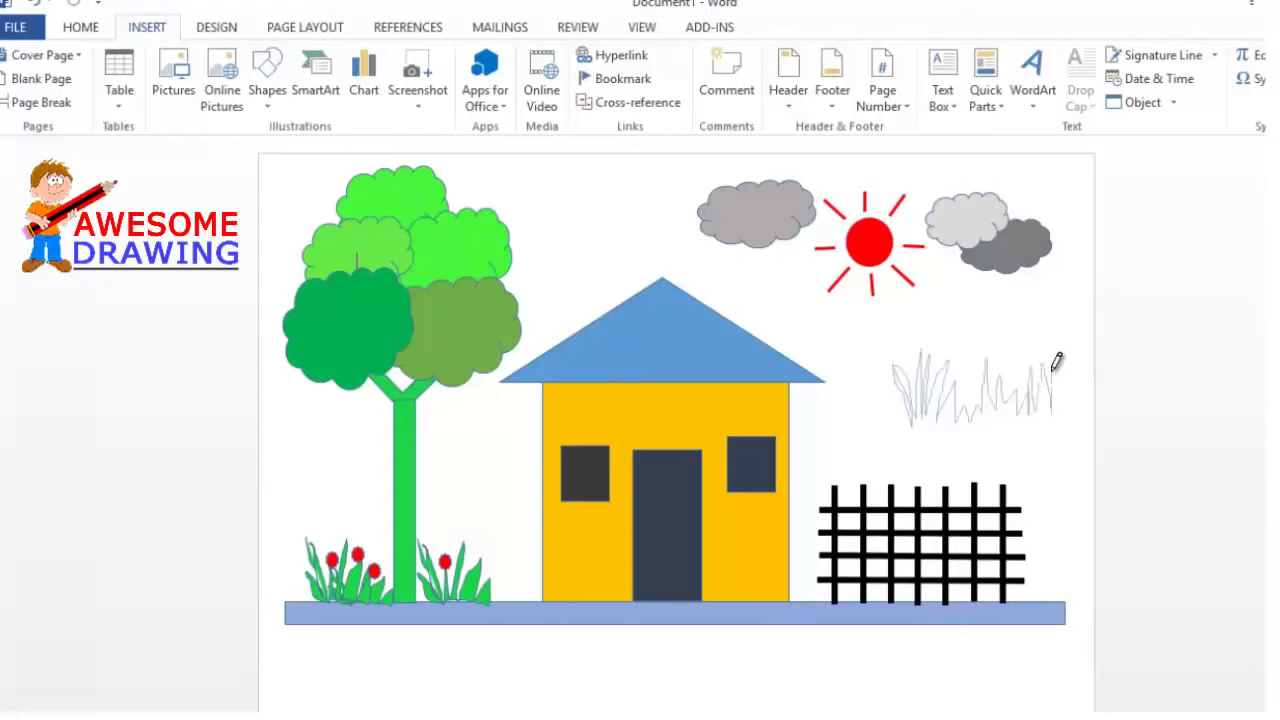
pyautogui.moveTo(1067, 369); pyautogui.dragTo(865, 381)
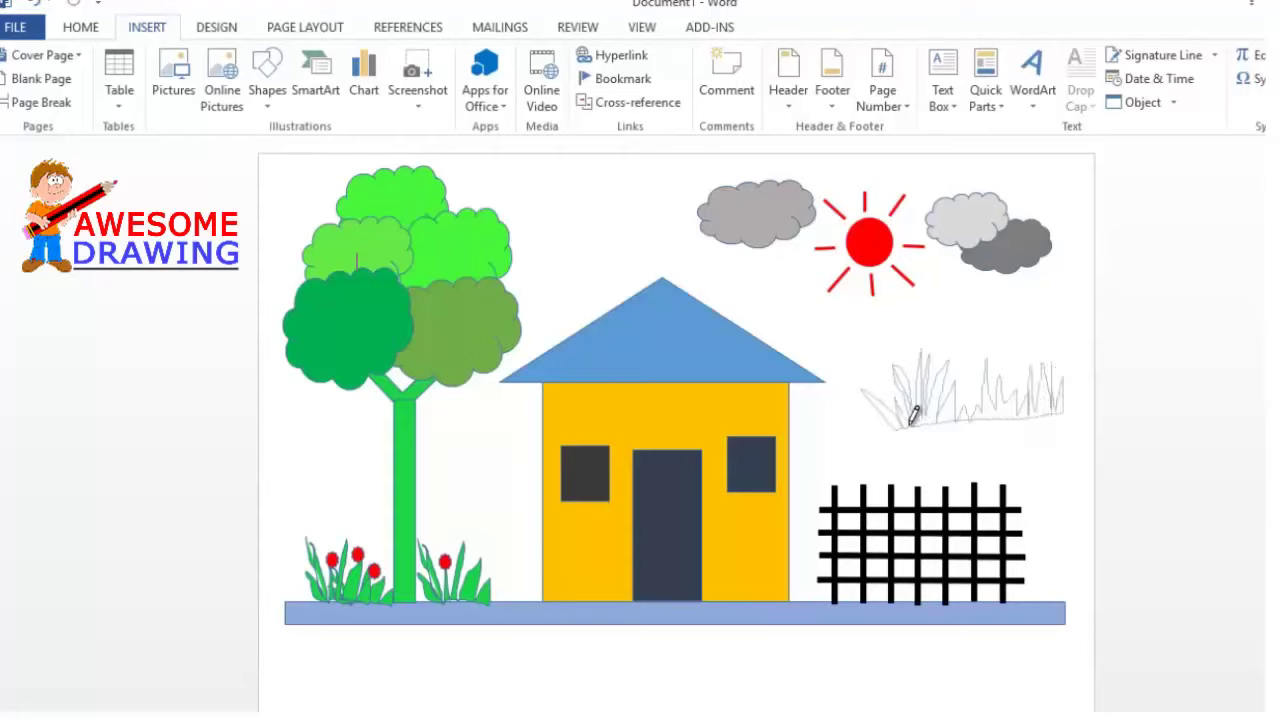
pyautogui.moveTo(866, 380); pyautogui.dragTo(912, 428)
pyautogui.click(490, 55)
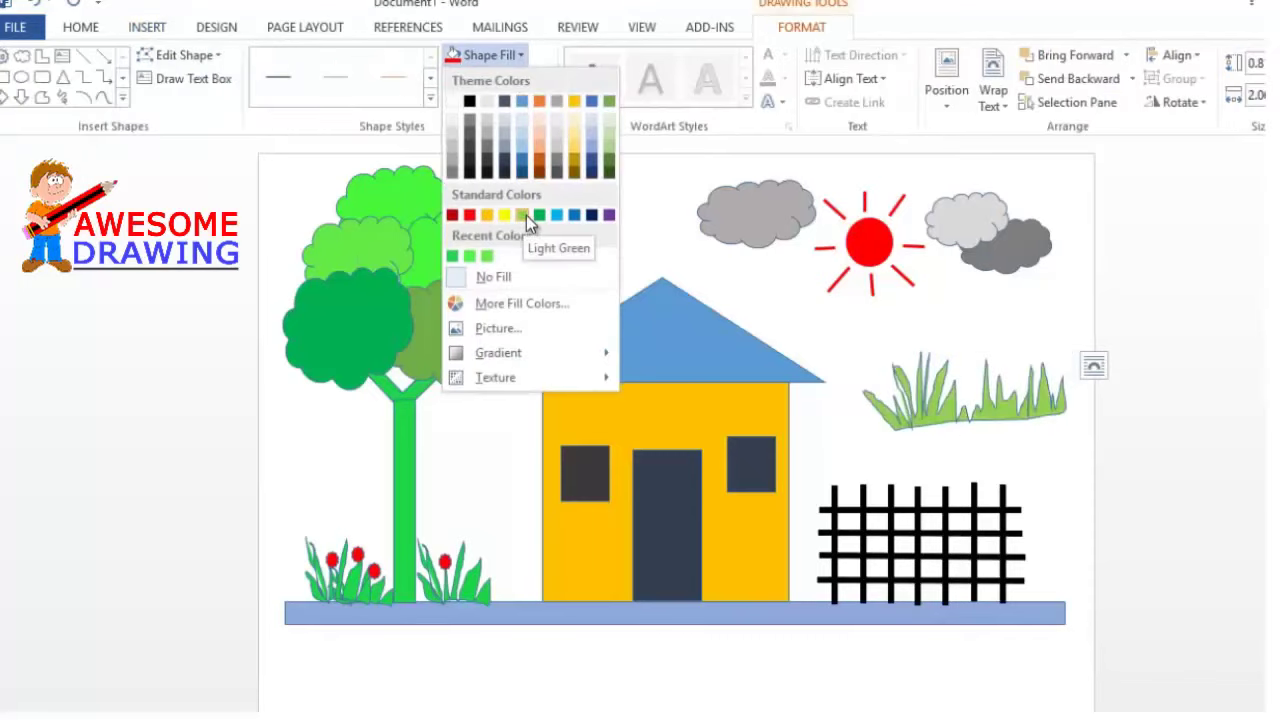
pyautogui.click(470, 256)
# Move the grass clump over the fence's base and tilt it slightly
pyautogui.moveTo(1066, 405); pyautogui.dragTo(1013, 580)
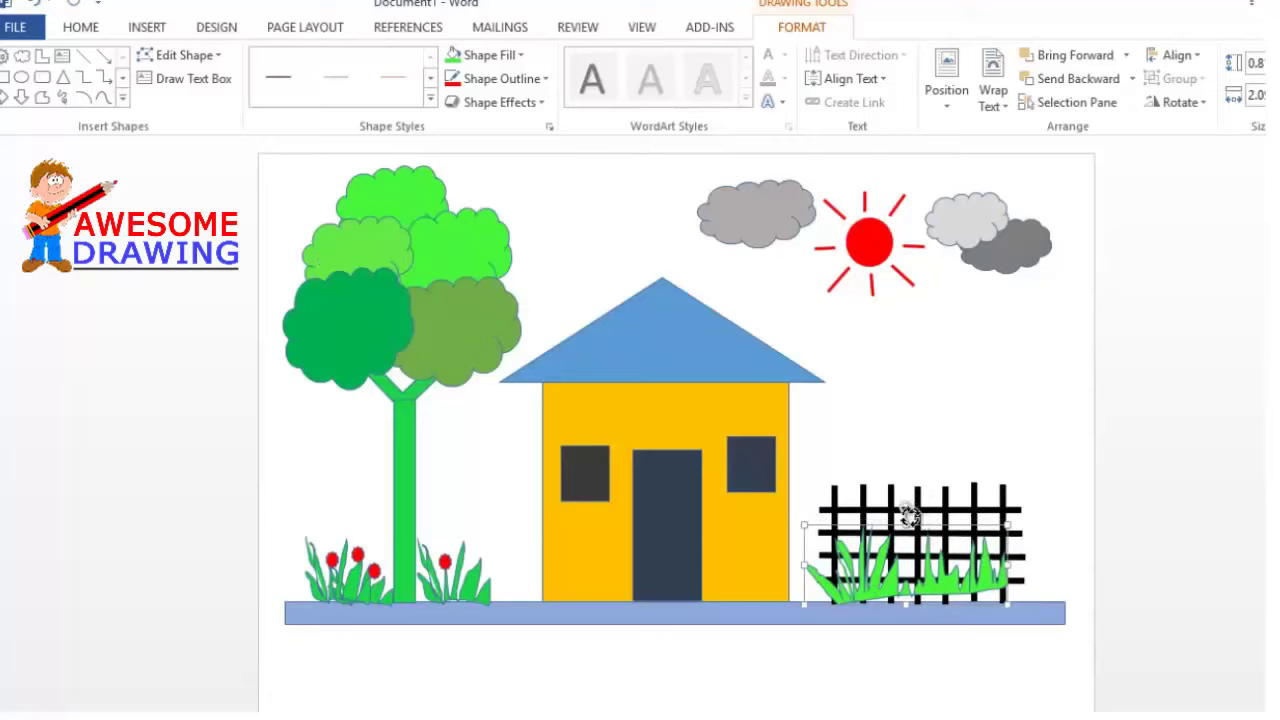
pyautogui.moveTo(907, 507); pyautogui.dragTo(932, 586)
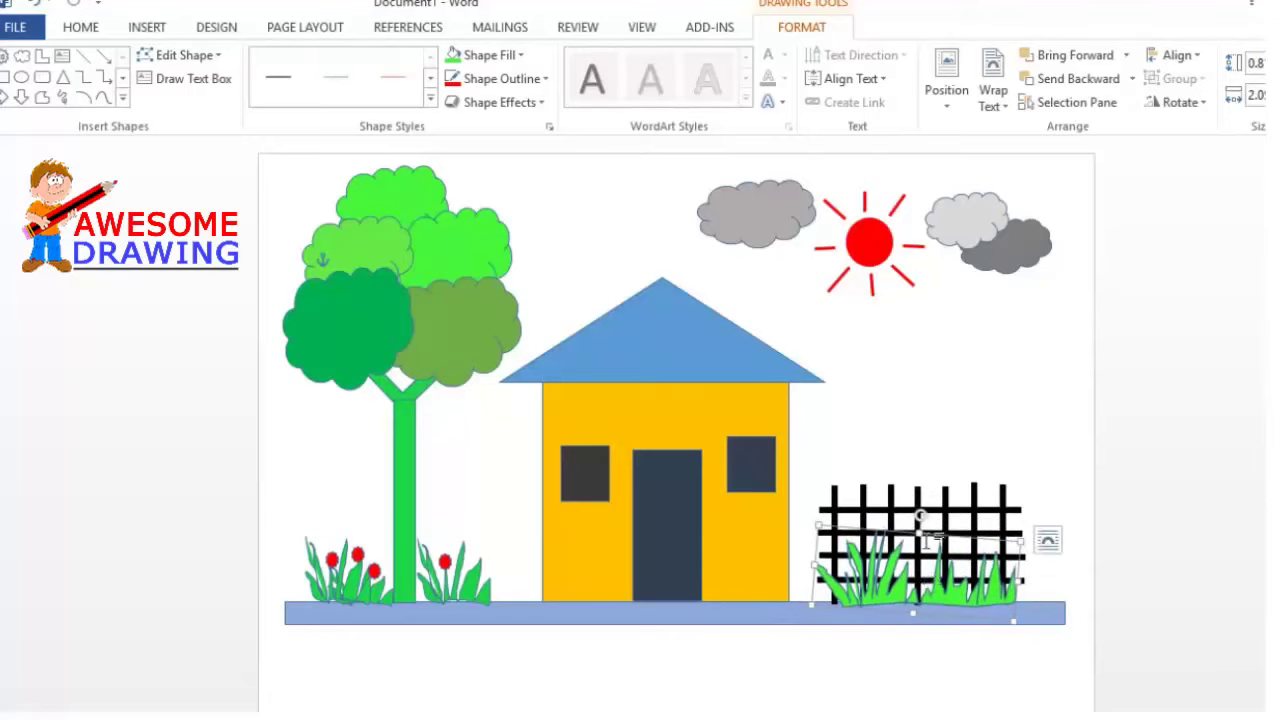
pyautogui.moveTo(918, 514); pyautogui.dragTo(919, 510)
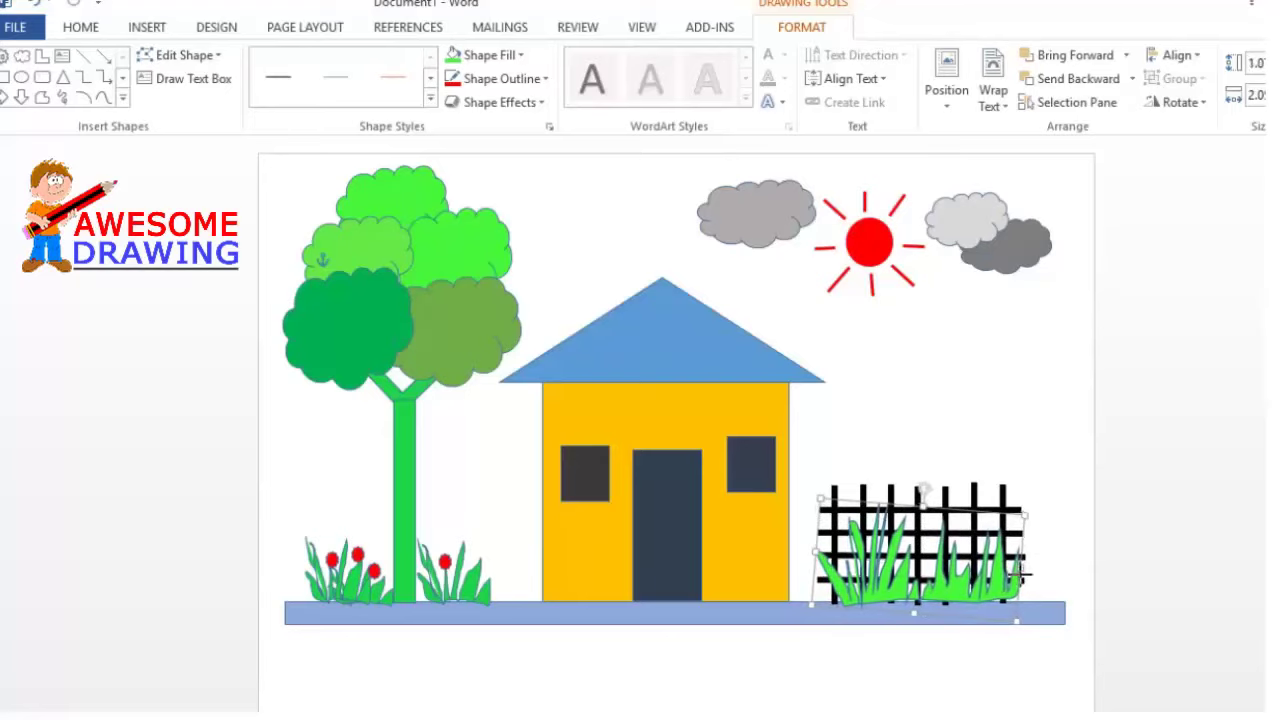
pyautogui.moveTo(1015, 570); pyautogui.dragTo(962, 582)
# Set the grass to Behind Text wrapping and the ground bar to In Front of Text
pyautogui.rightClick(933, 578)
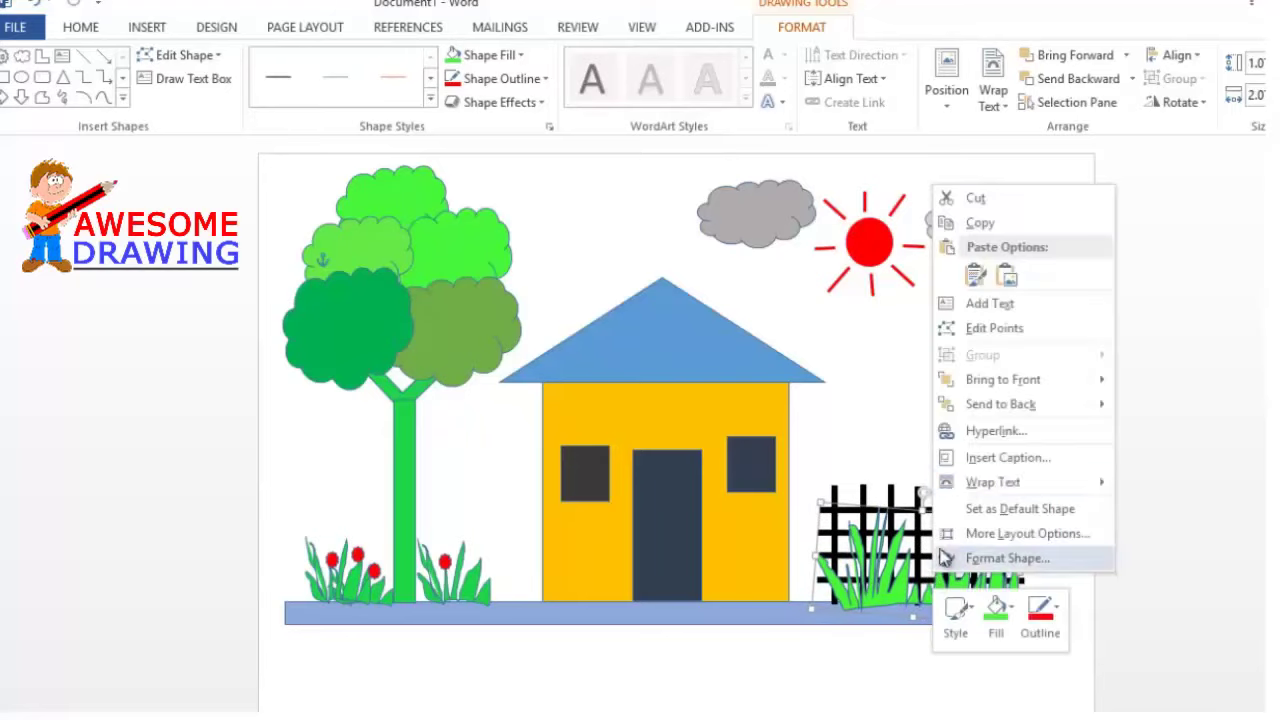
pyautogui.moveTo(1070, 485)
pyautogui.click(1177, 565)
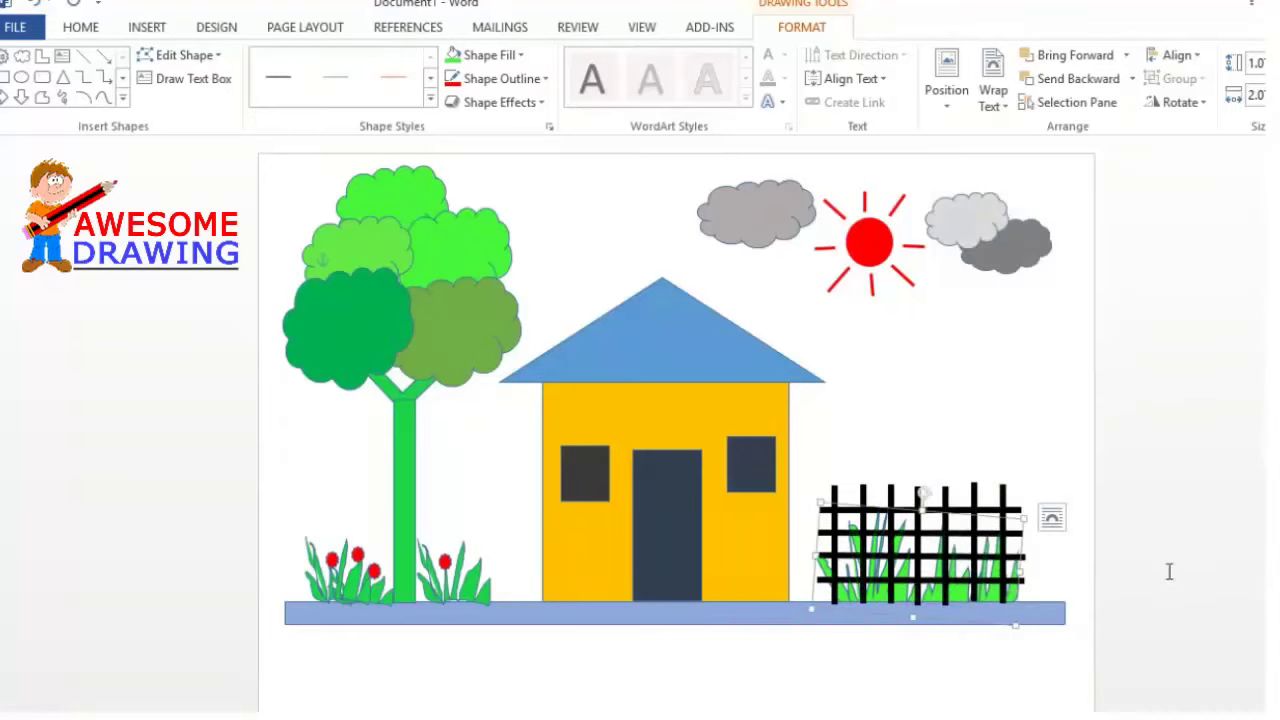
pyautogui.click(951, 610)
pyautogui.rightClick(951, 610)
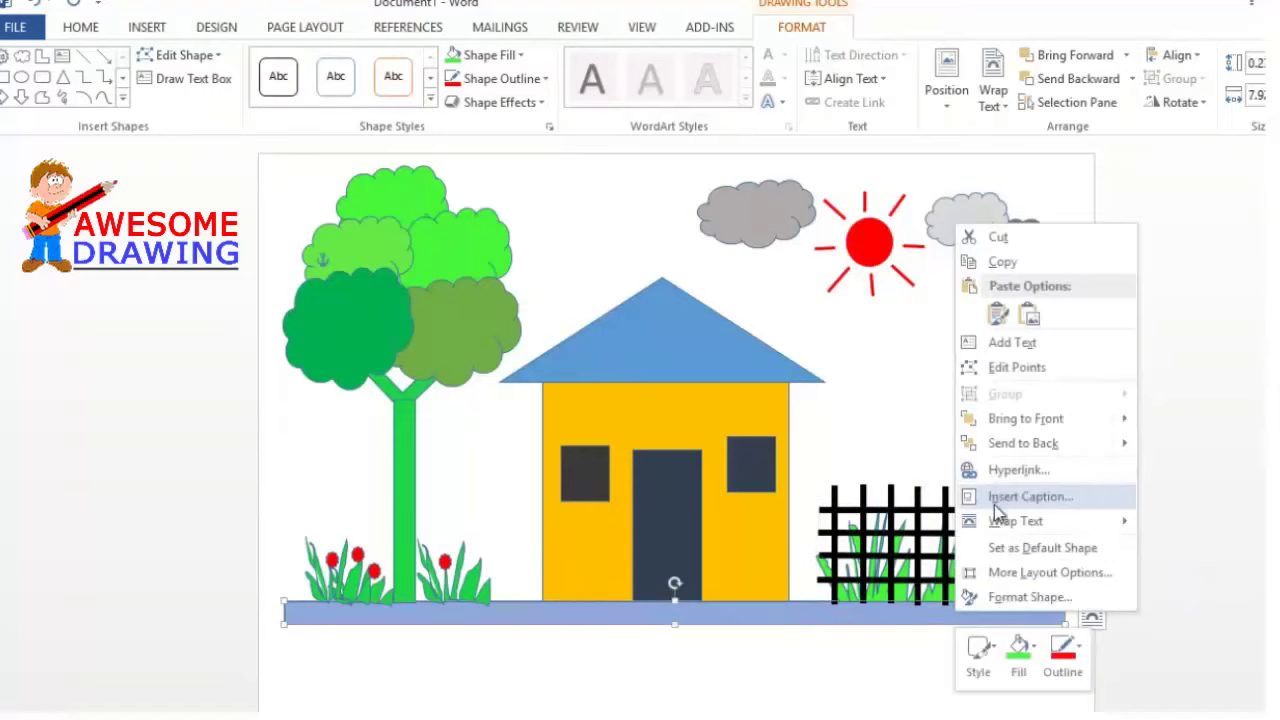
pyautogui.moveTo(1000, 520)
pyautogui.click(1208, 590)
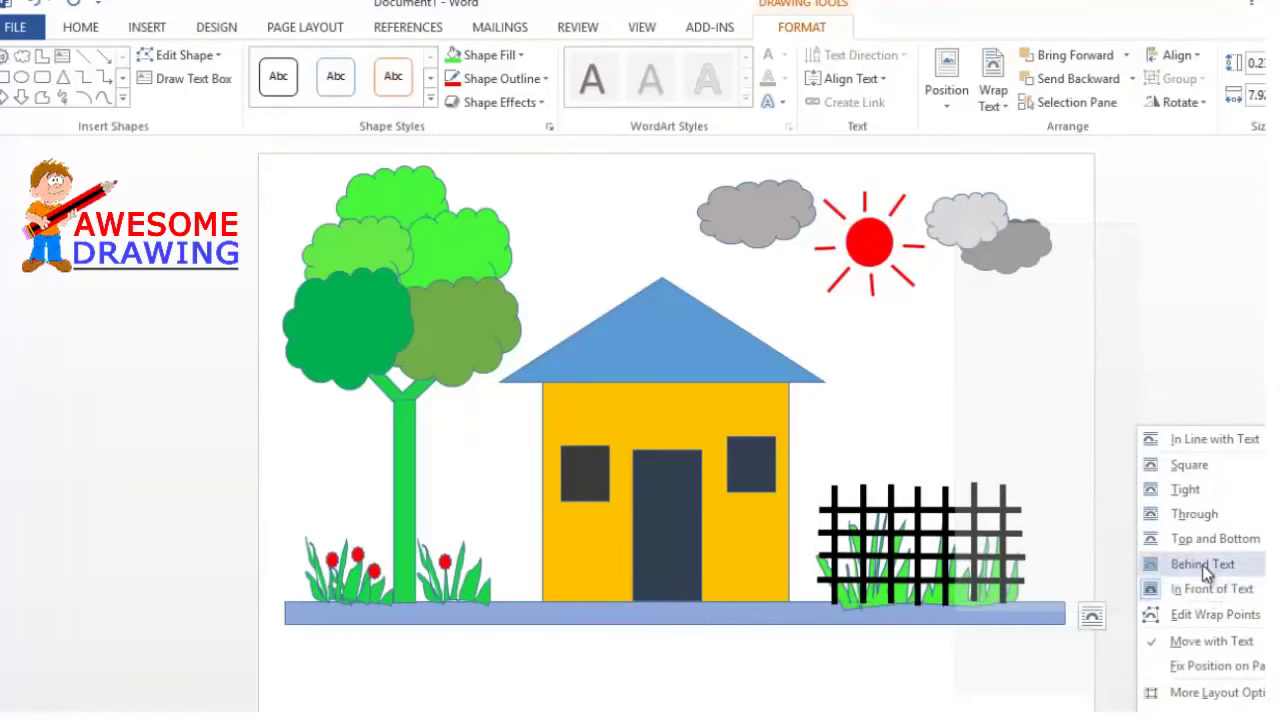
pyautogui.click(1087, 523)
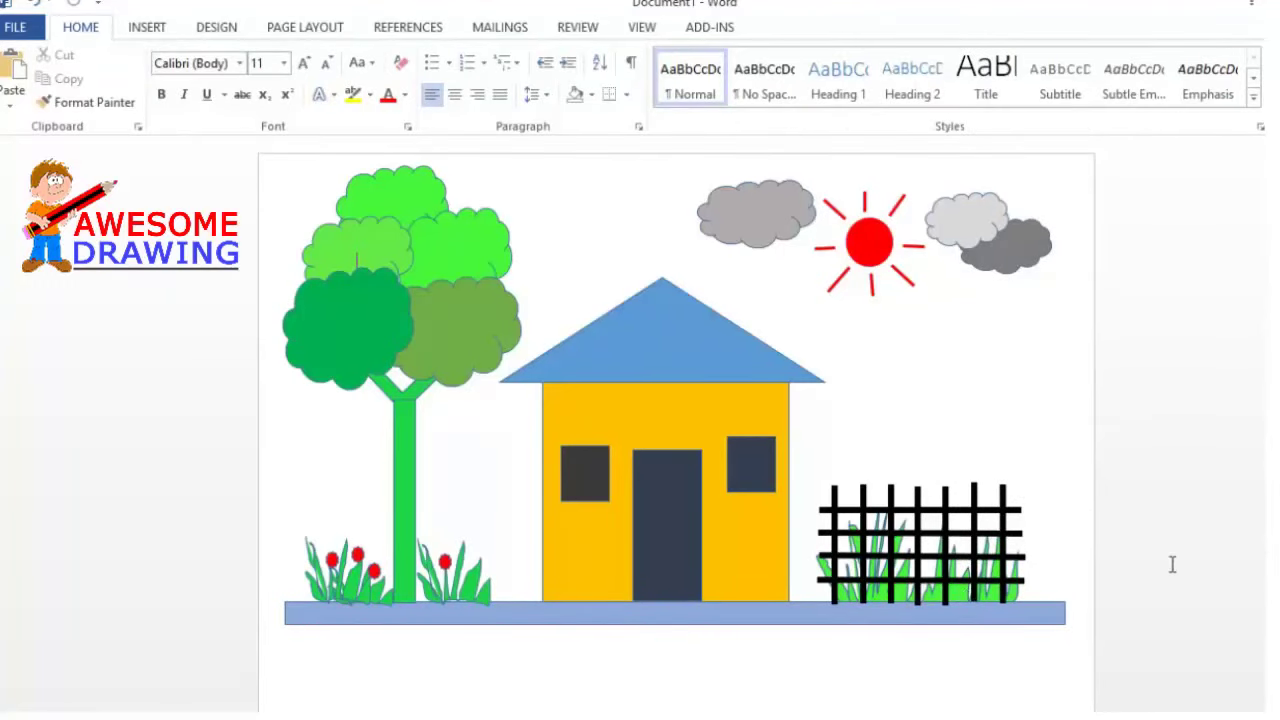
# Shrink the grass clump's height and width to fit within the fence
pyautogui.click(995, 597)
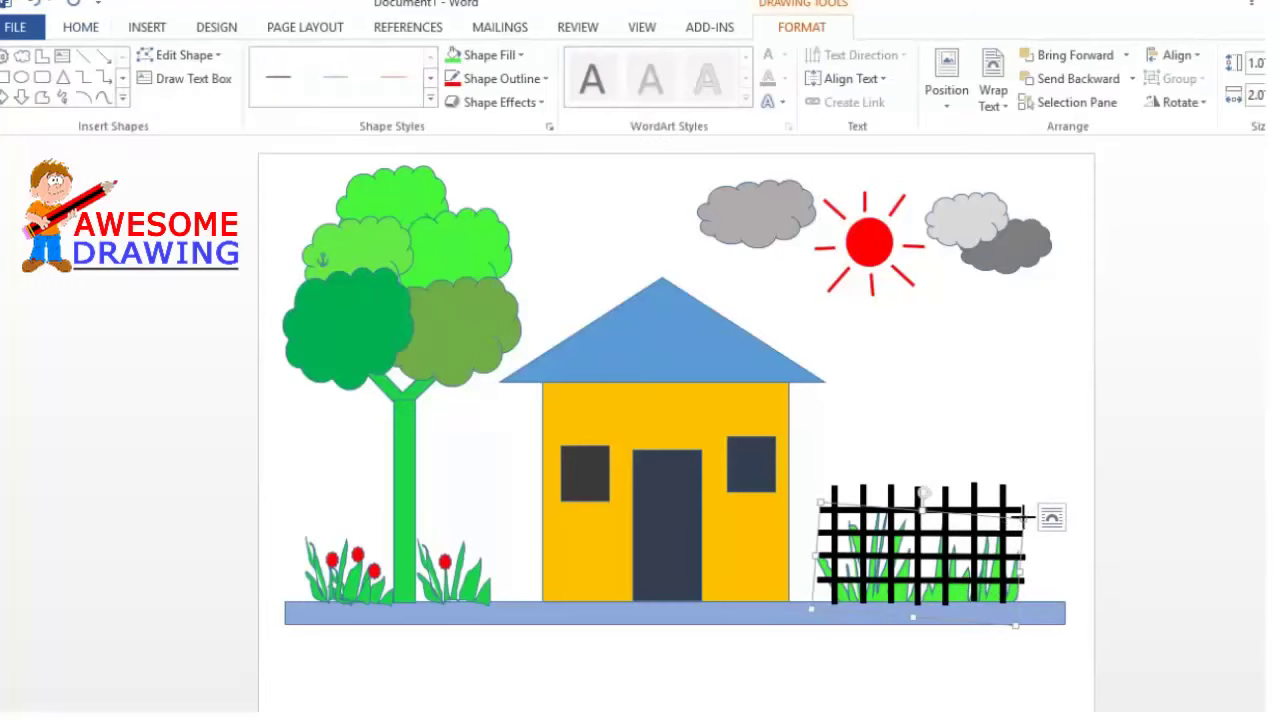
pyautogui.moveTo(1023, 515); pyautogui.dragTo(940, 558)
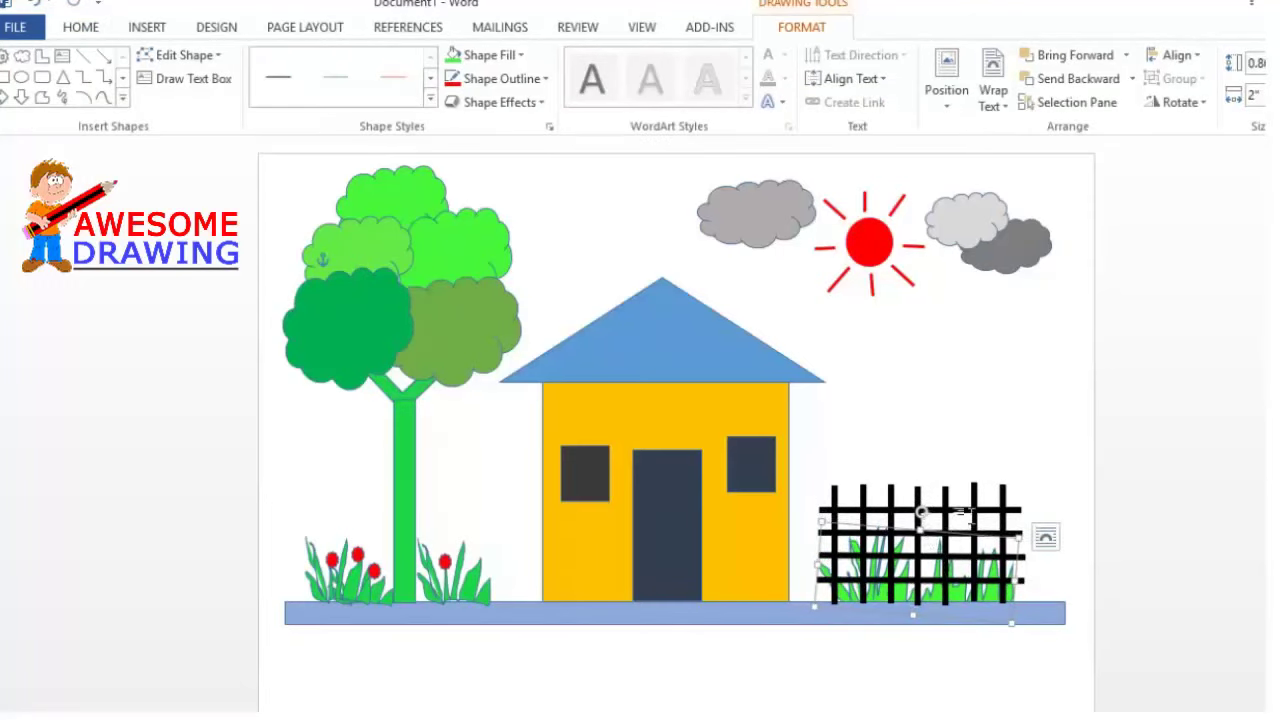
pyautogui.moveTo(1020, 568); pyautogui.dragTo(1005, 568)
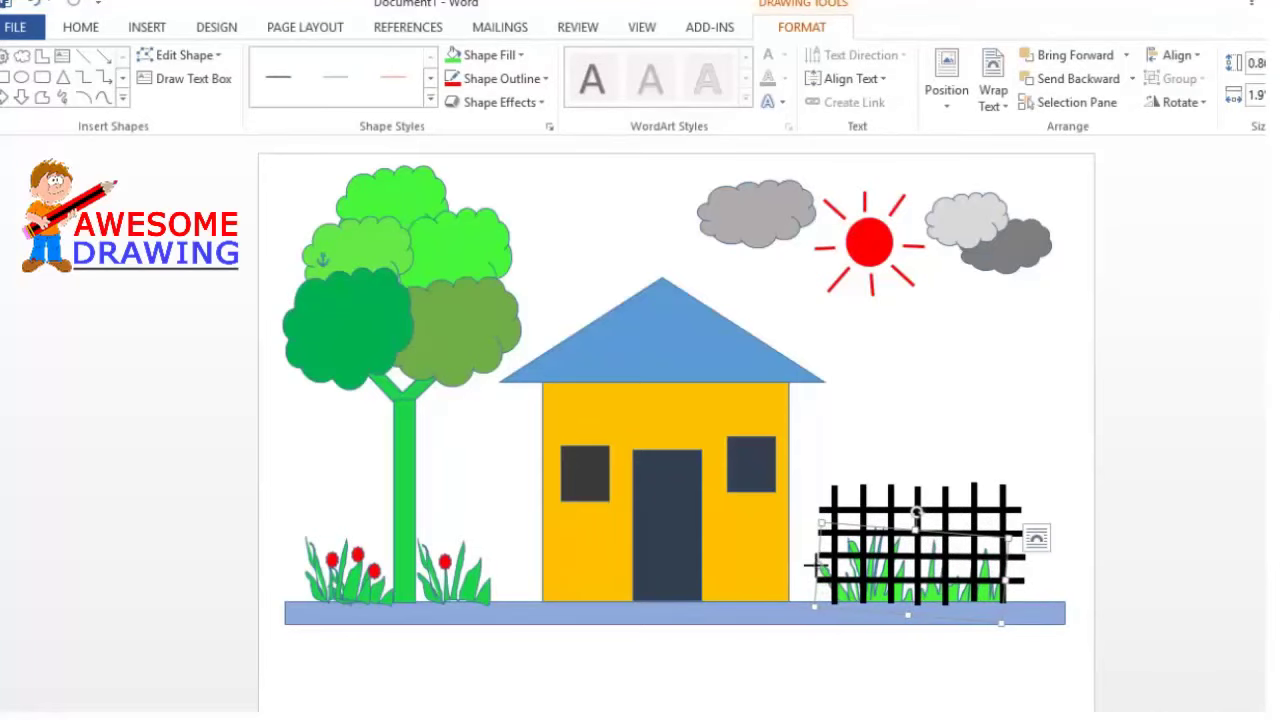
pyautogui.click(1167, 489)
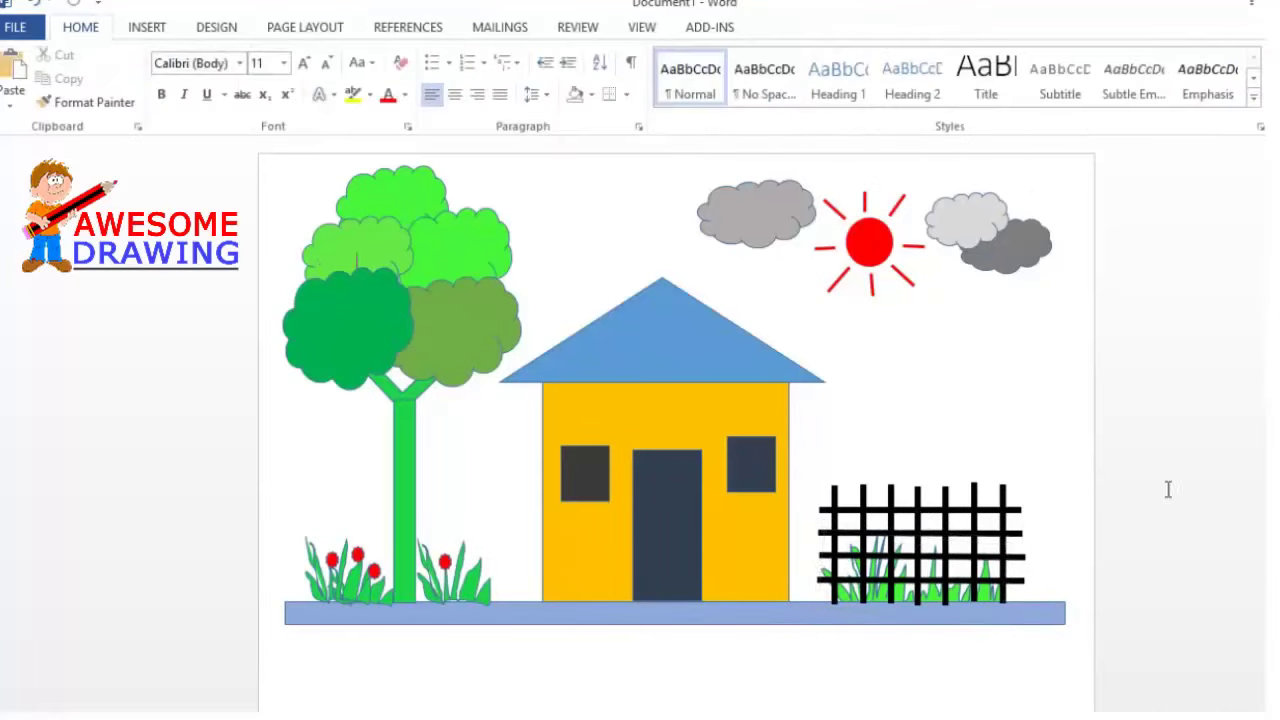
pyautogui.click(942, 590)
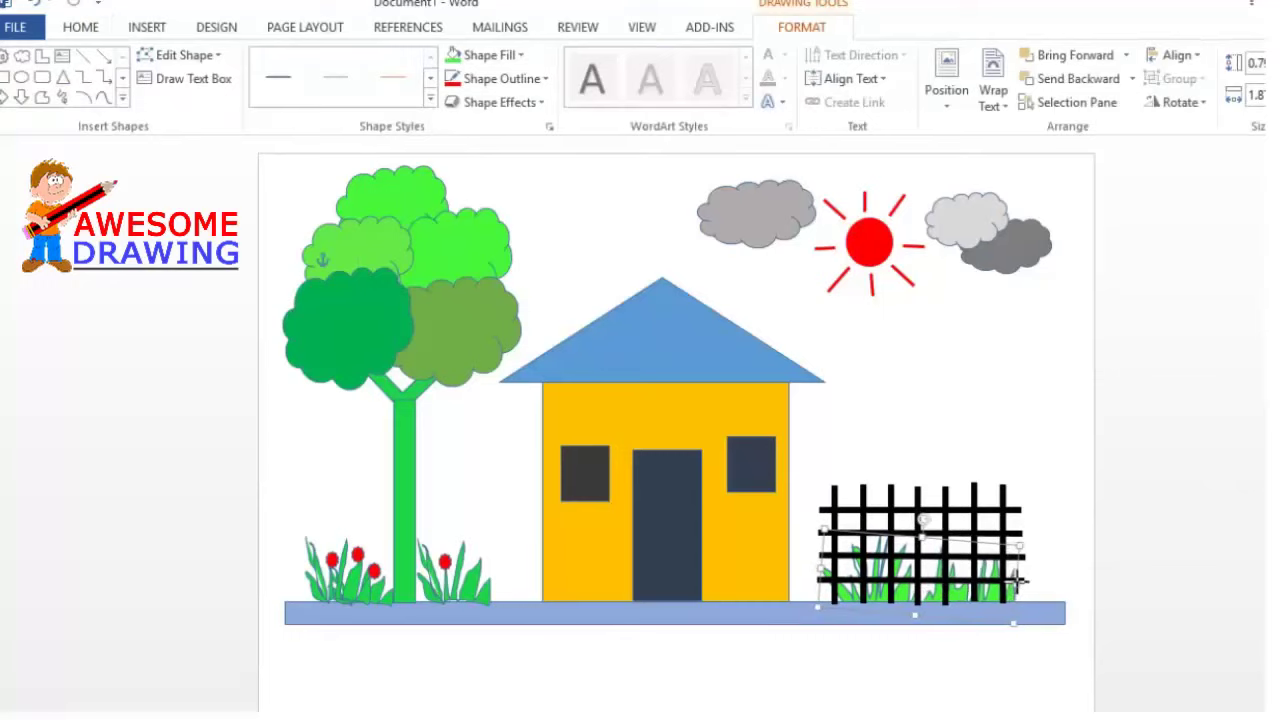
pyautogui.click(1201, 539)
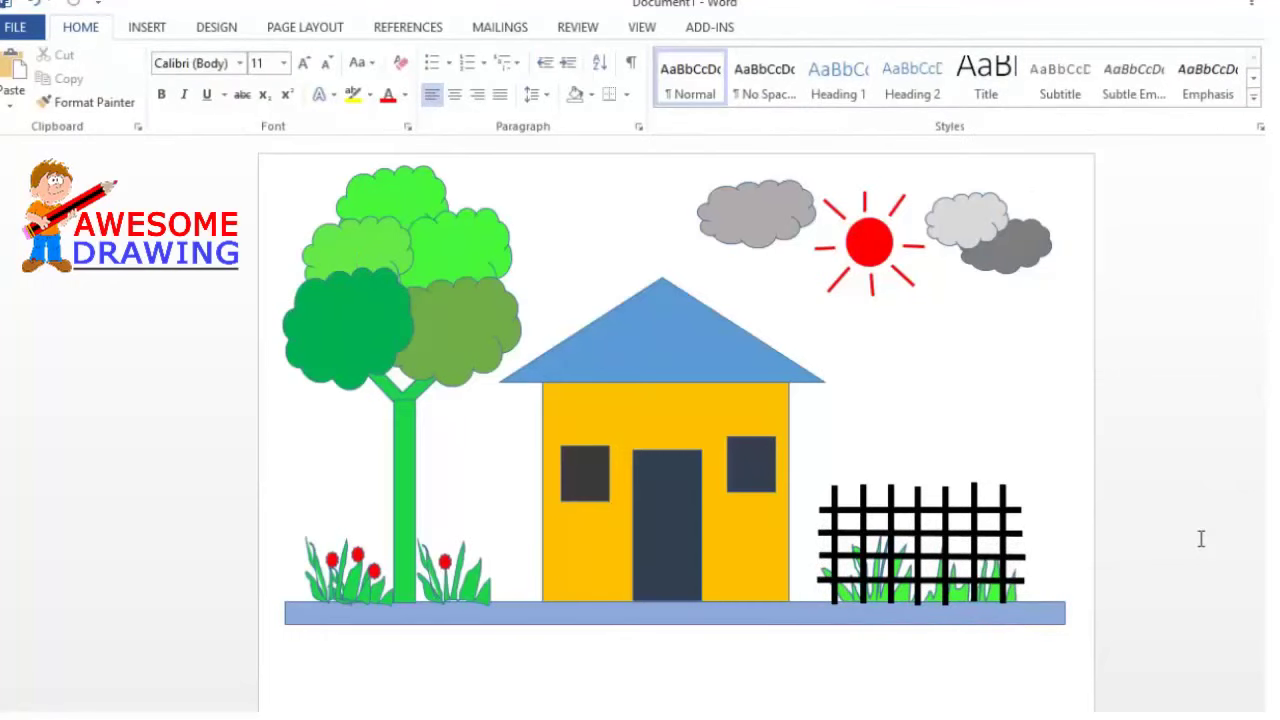